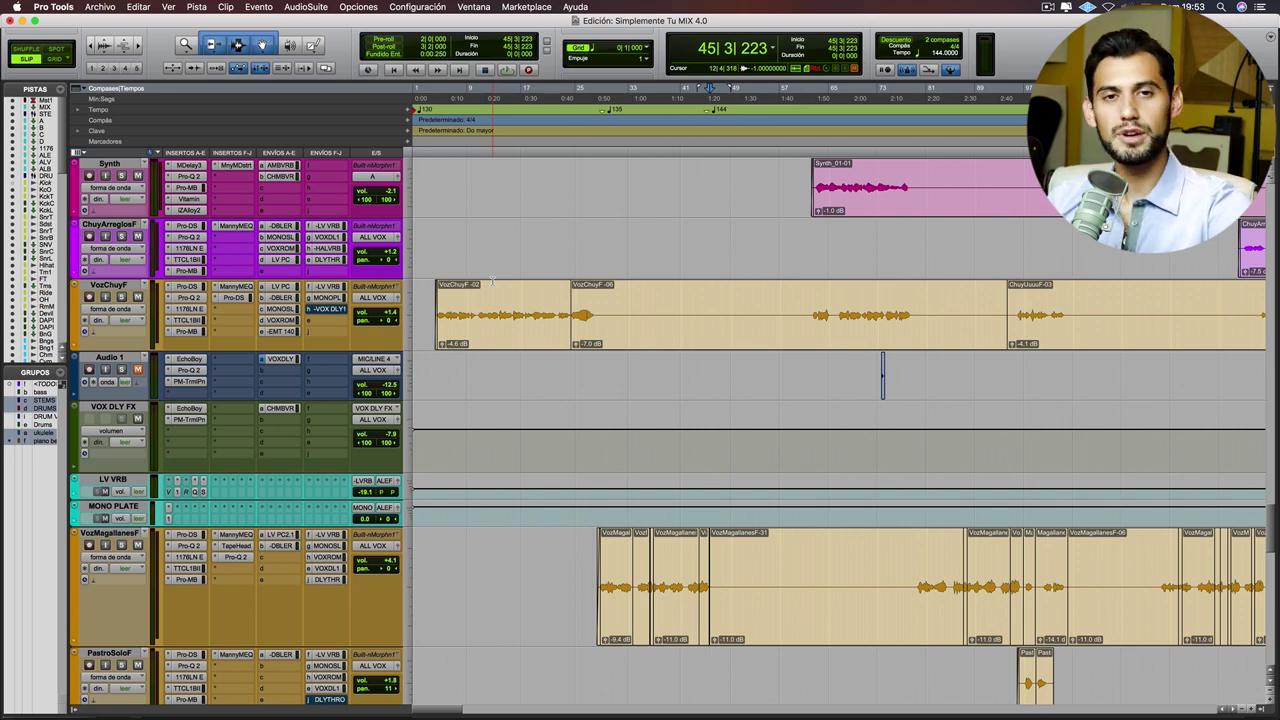
Step: Play the song from bar 15 to hear the opening vocals and hide the track and group lists
scroll(577, 487, down, 3)
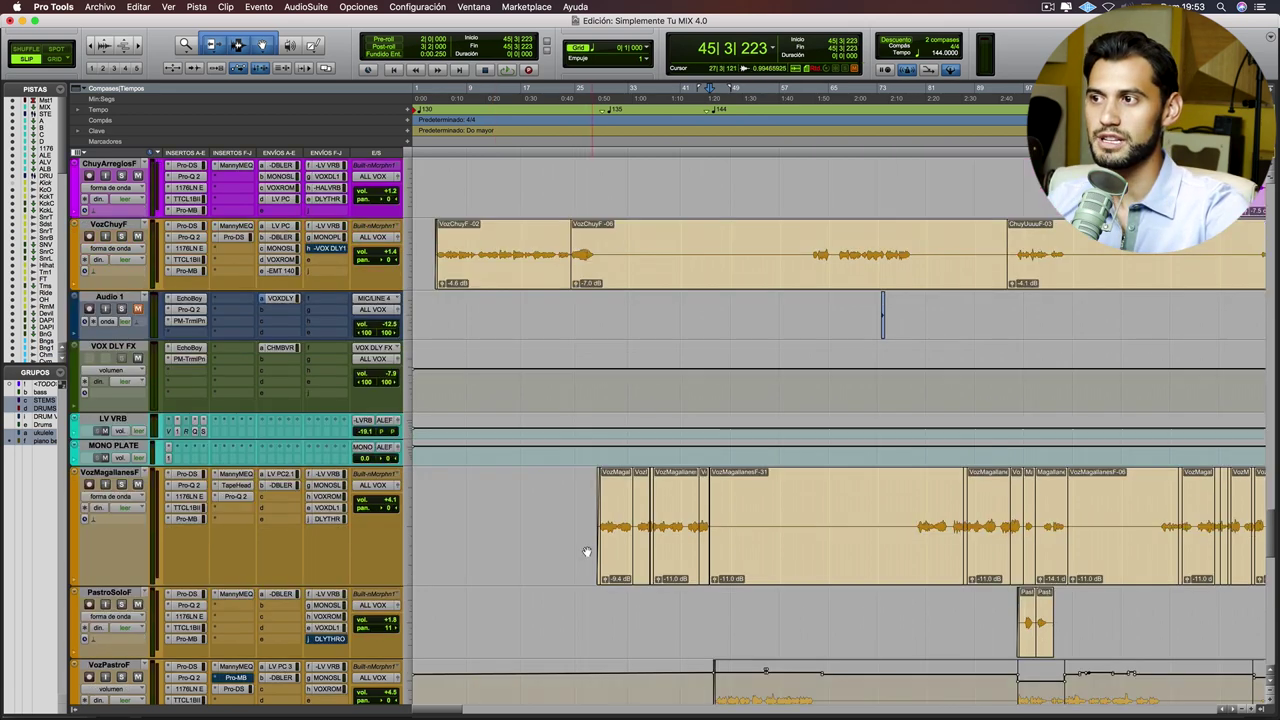
scroll(142, 479, down, 5)
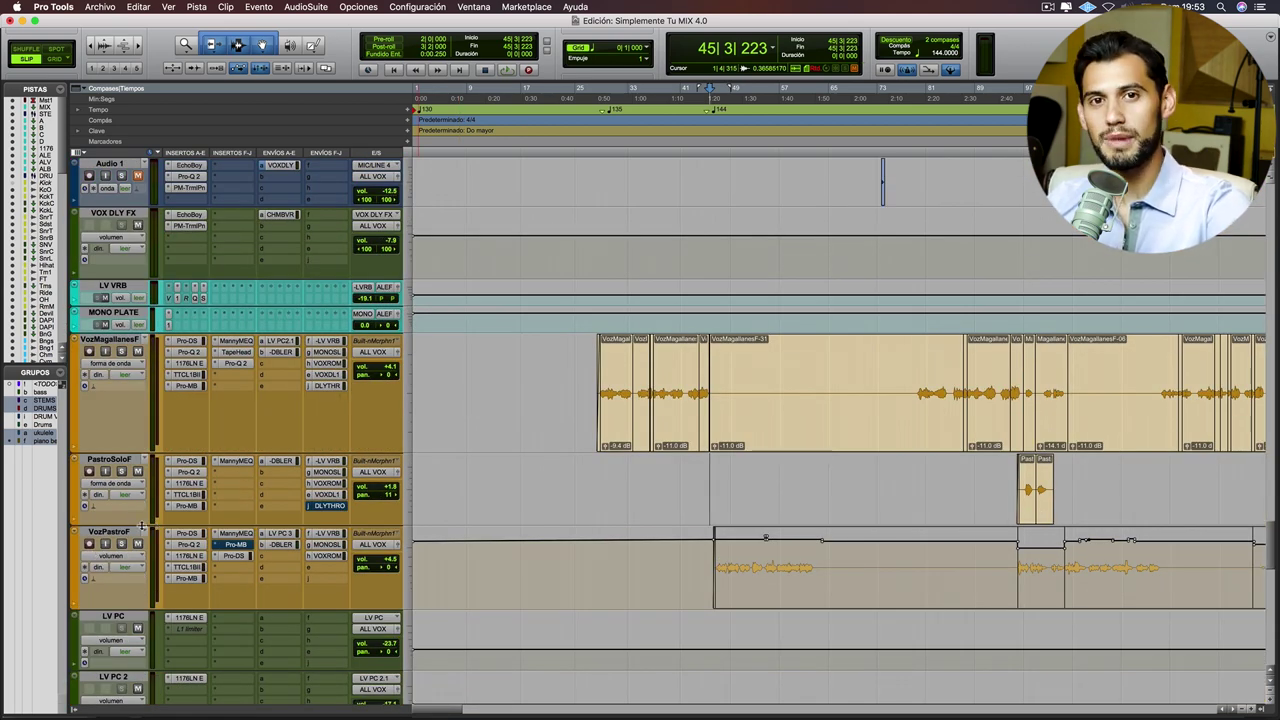
scroll(394, 428, up, 10)
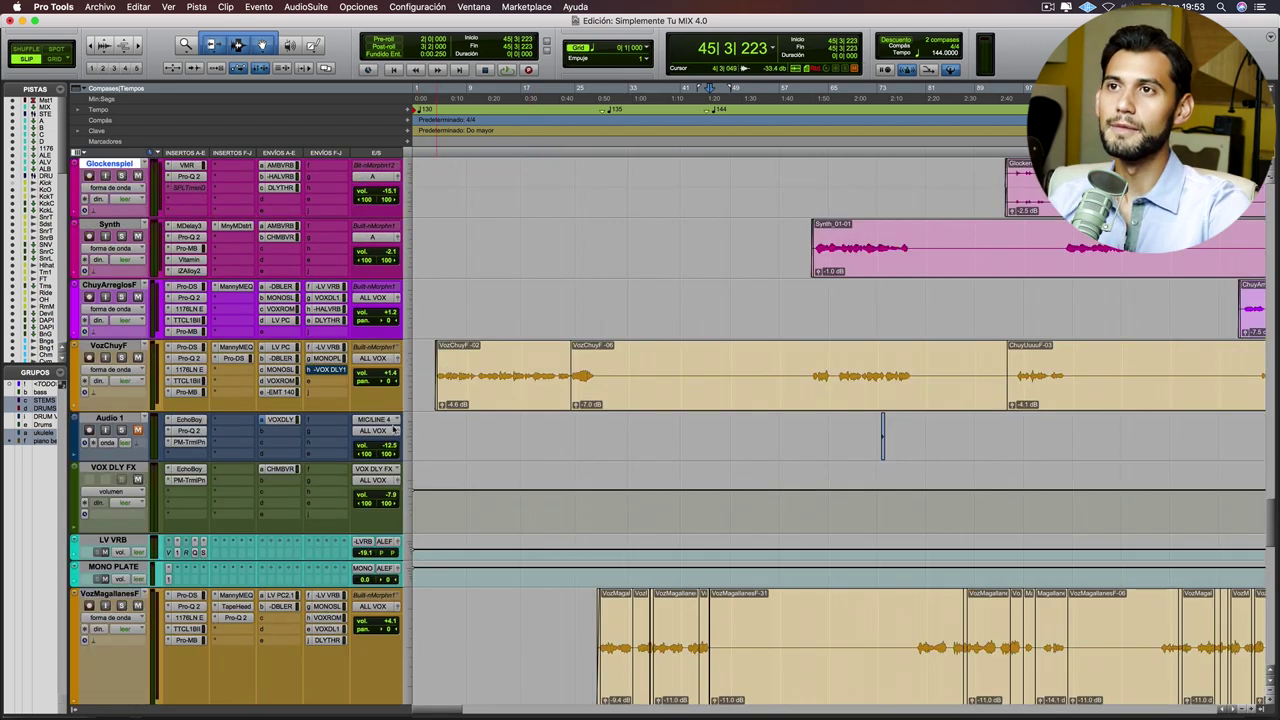
click(514, 292)
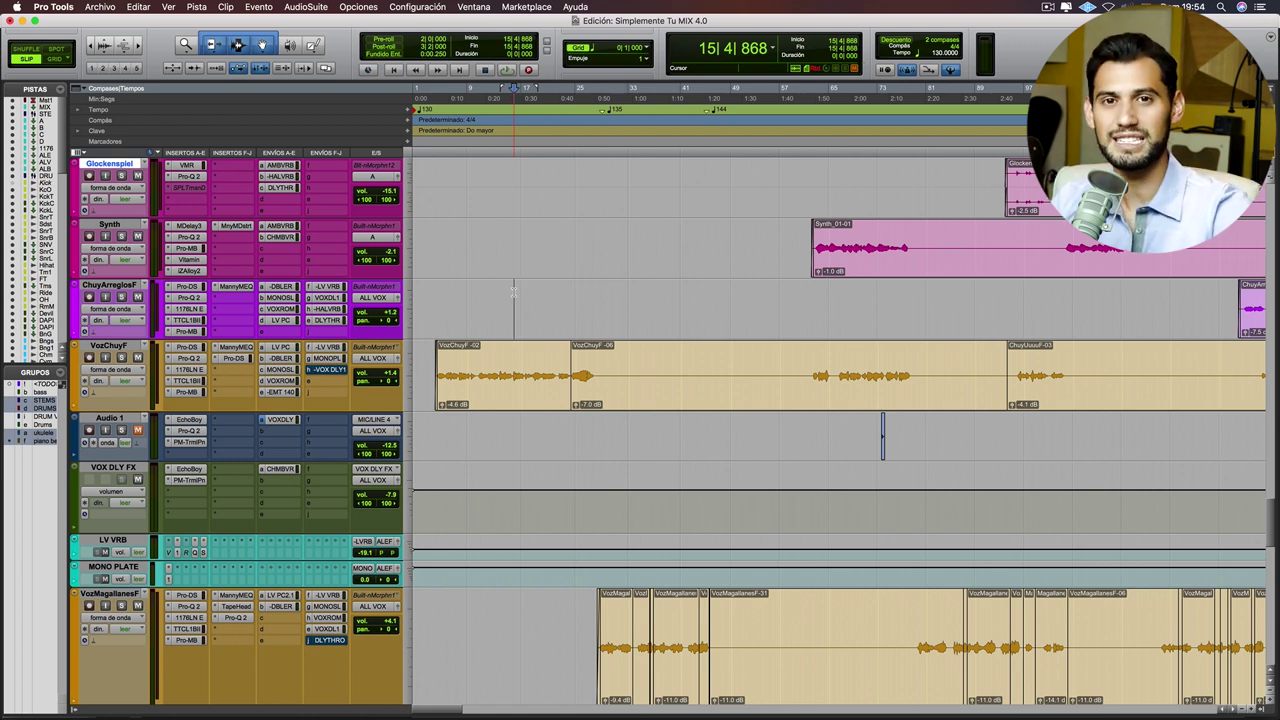
key(space)
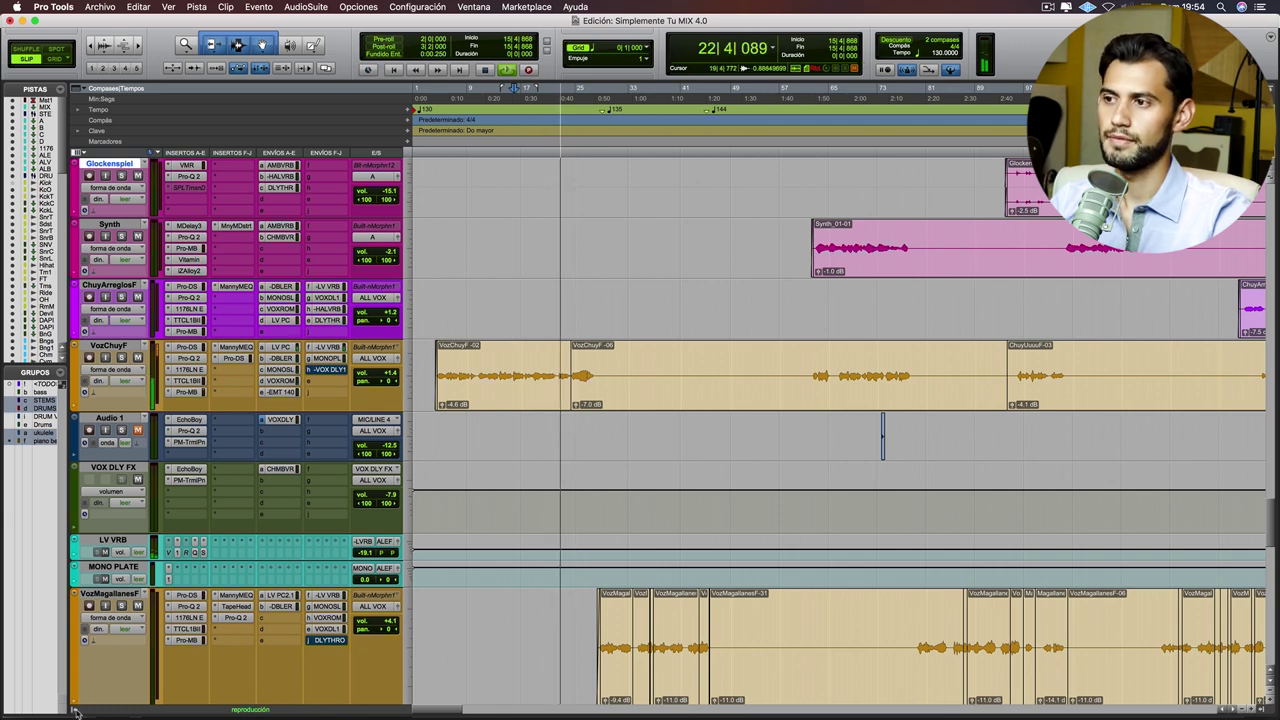
key(ctrl+alt+super+l)
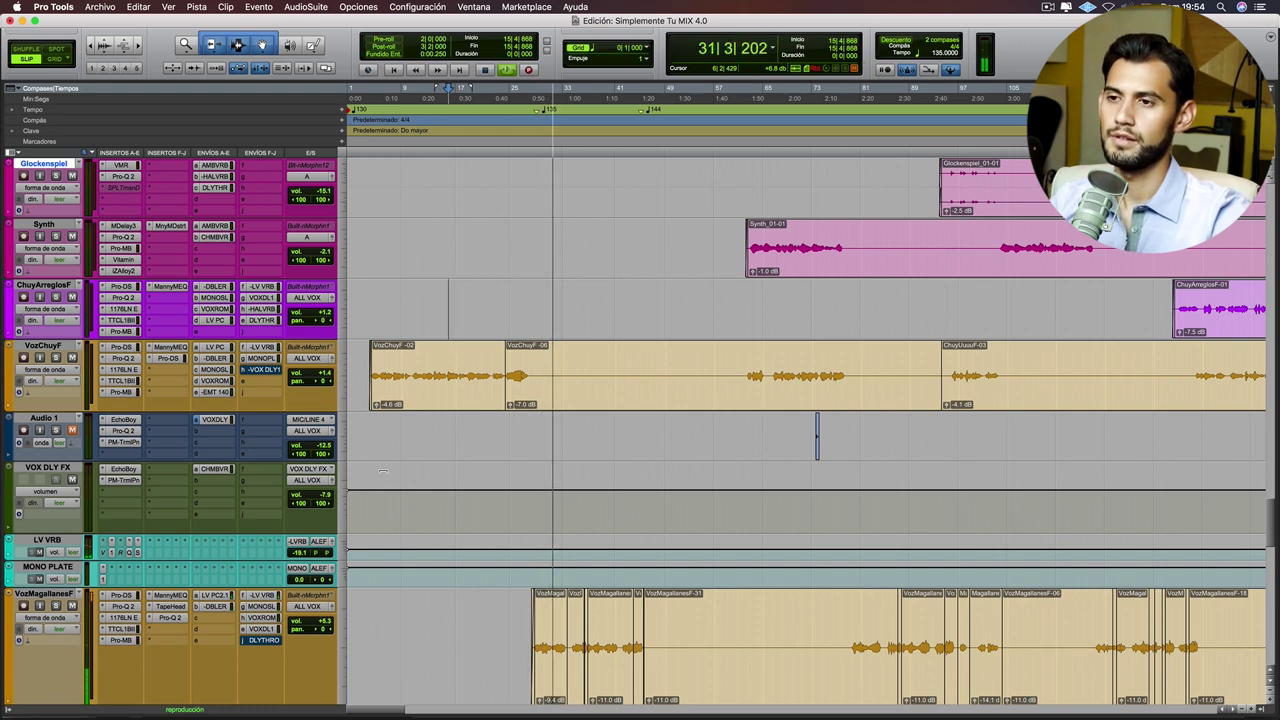
scroll(357, 451, down, 5)
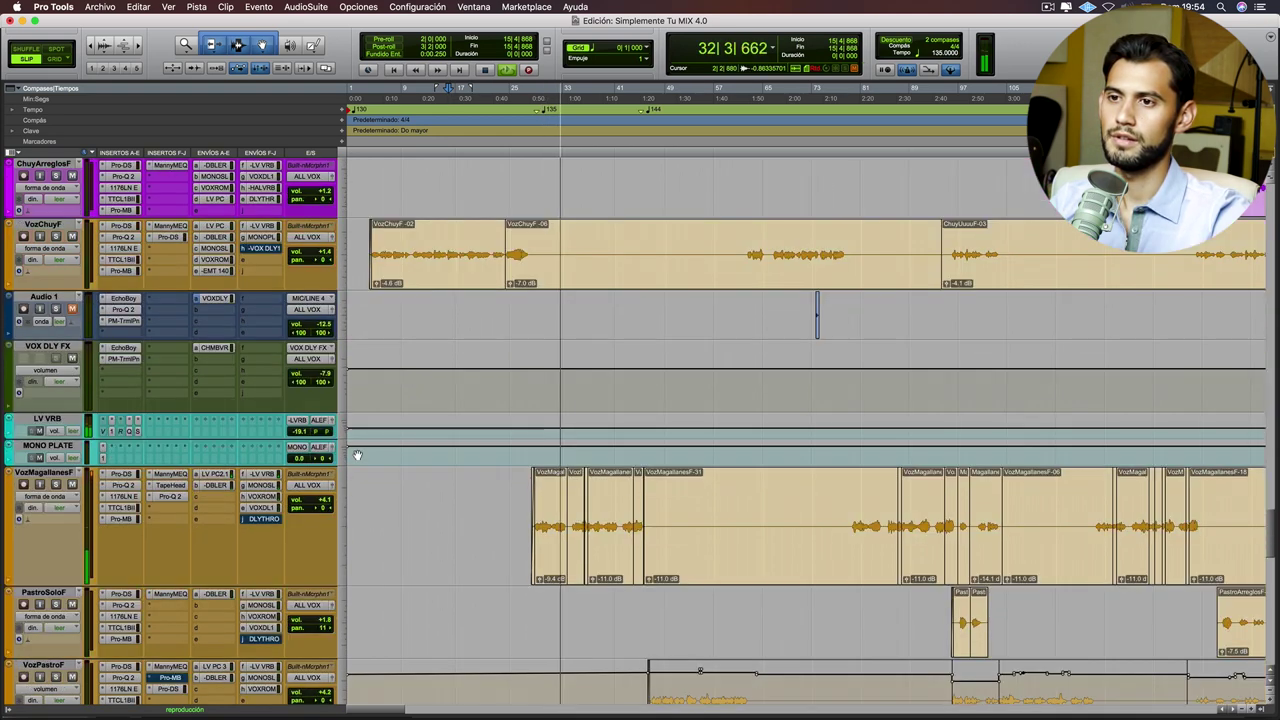
key(space)
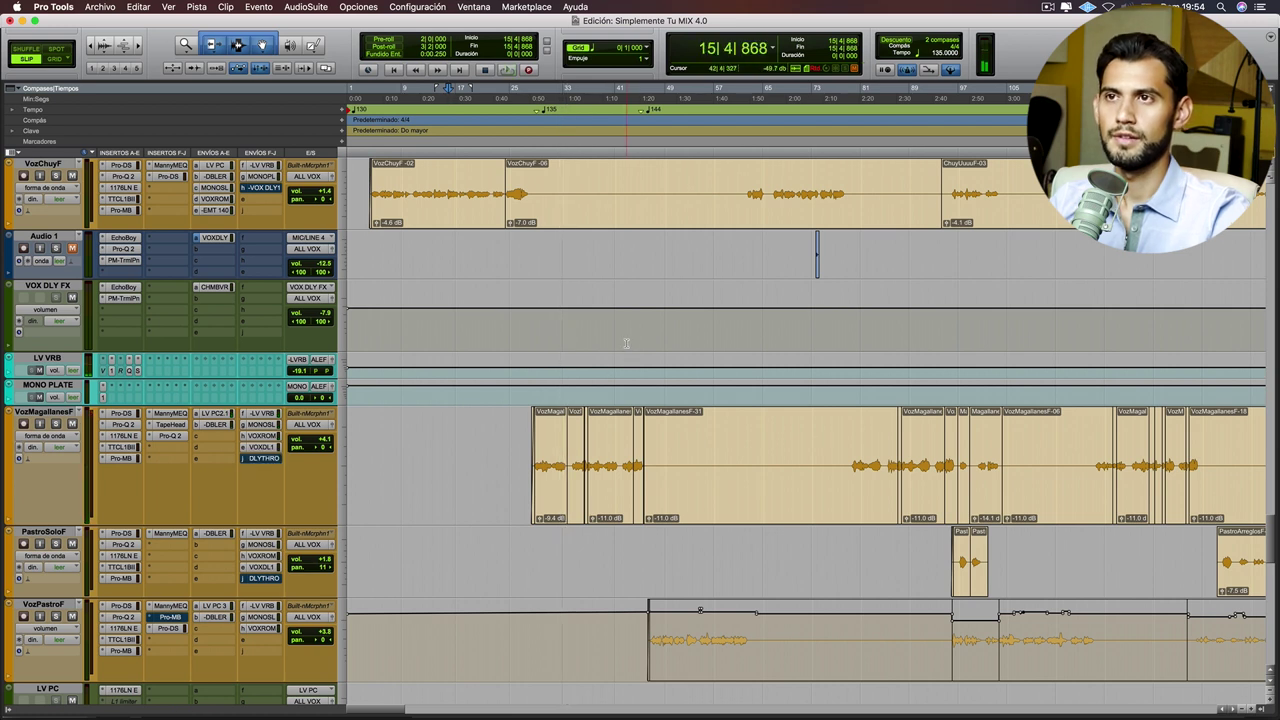
Step: Play the song from bar 41 to hear the VozPastroF vocal entrance, then stop playback
click(620, 341)
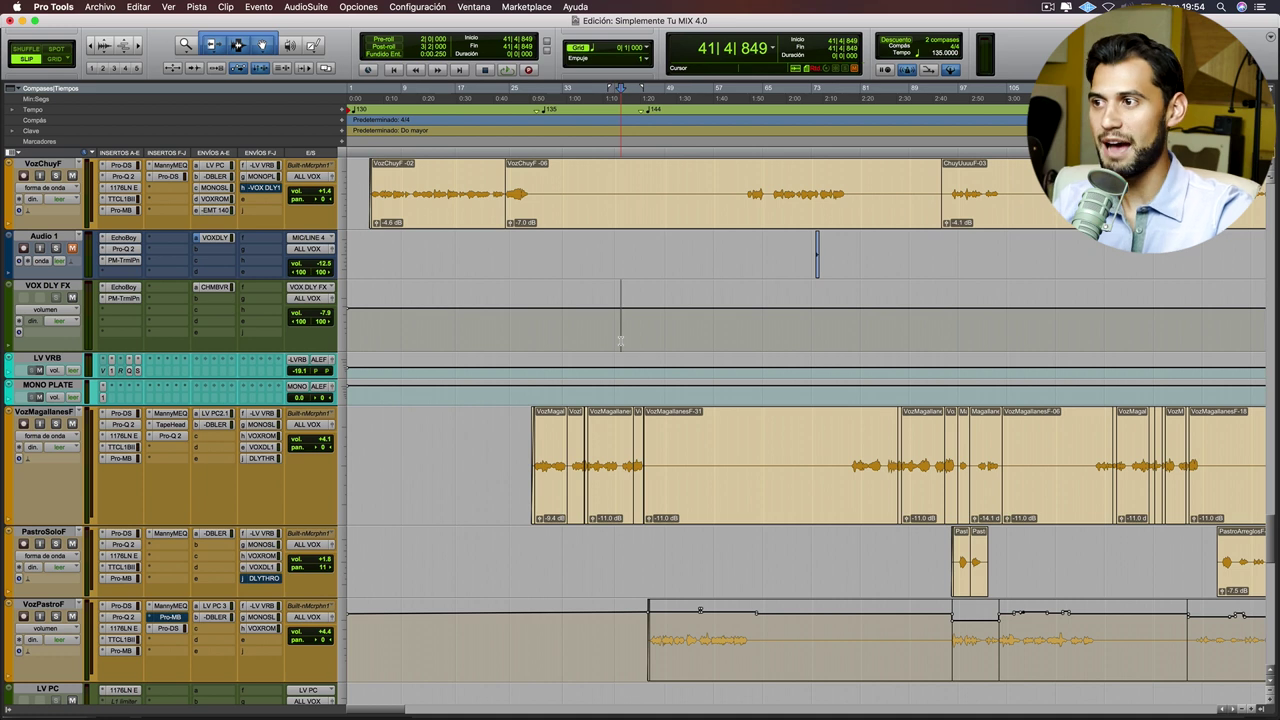
key(space)
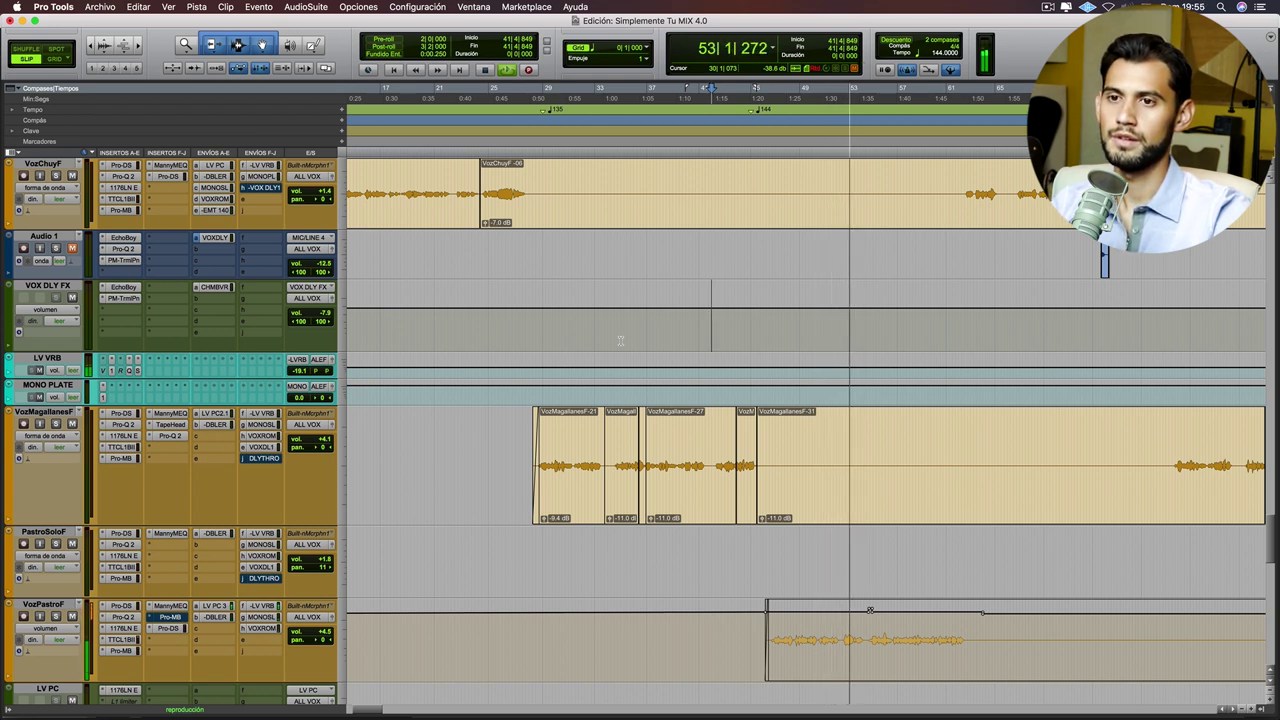
key(space)
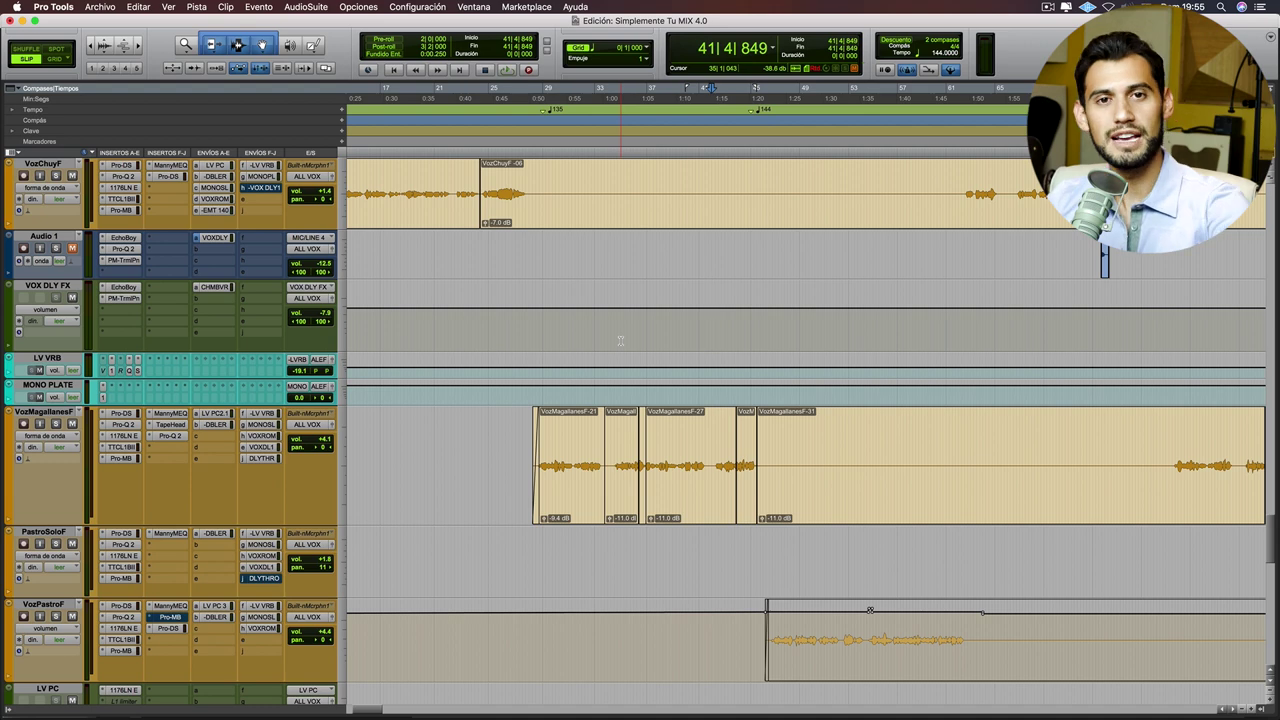
Step: Place the edit cursor just before the first VozChuyF clip at bar 3 and solo the VozChuyF track
scroll(762, 388, left, 5)
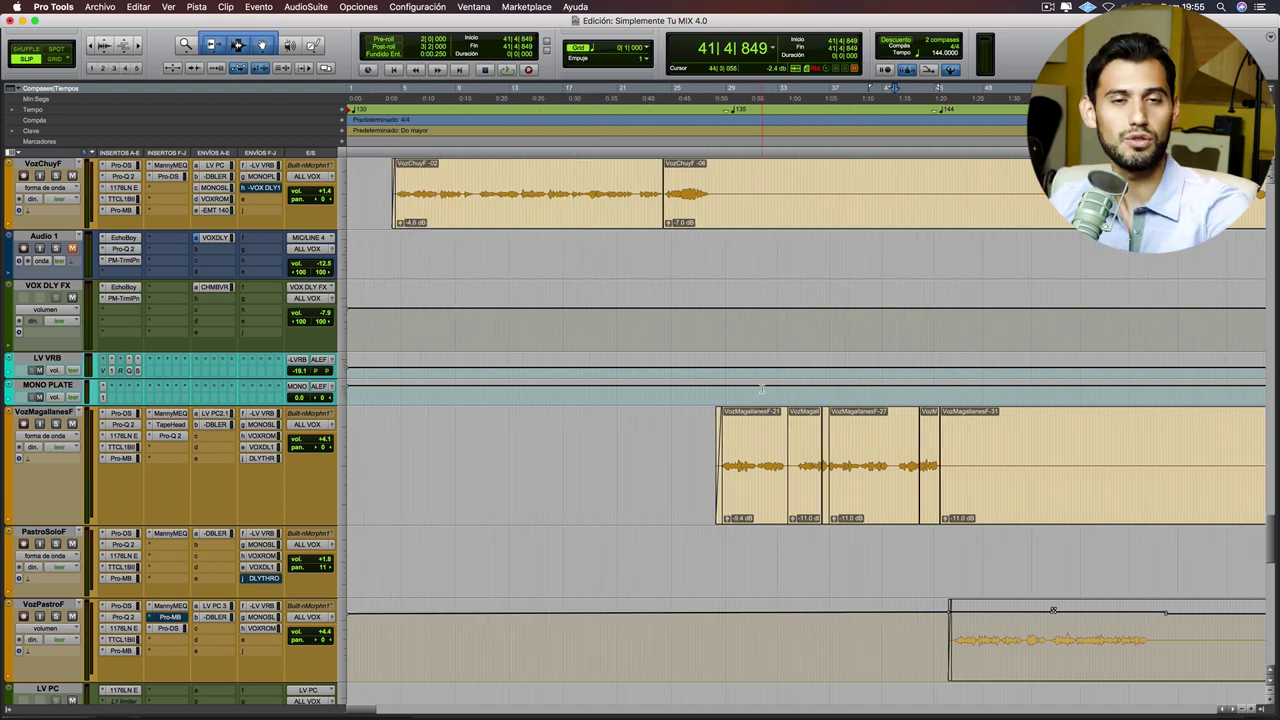
scroll(762, 388, up, 4)
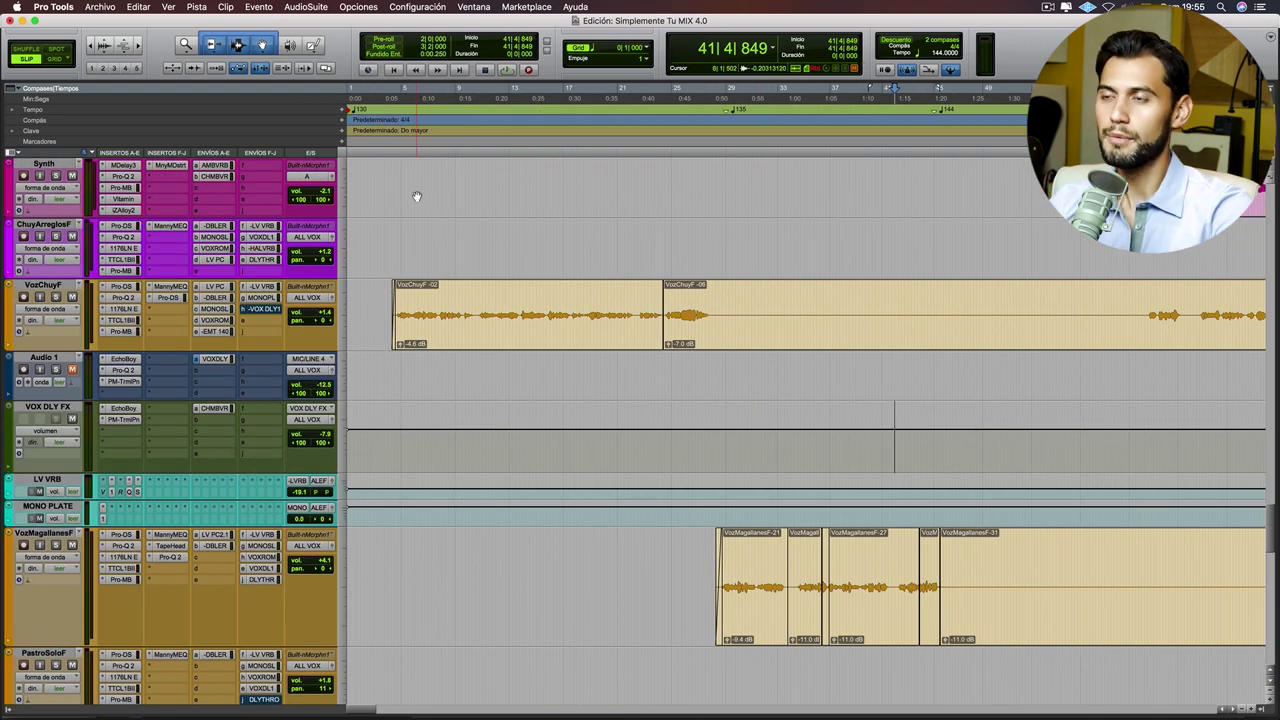
click(385, 296)
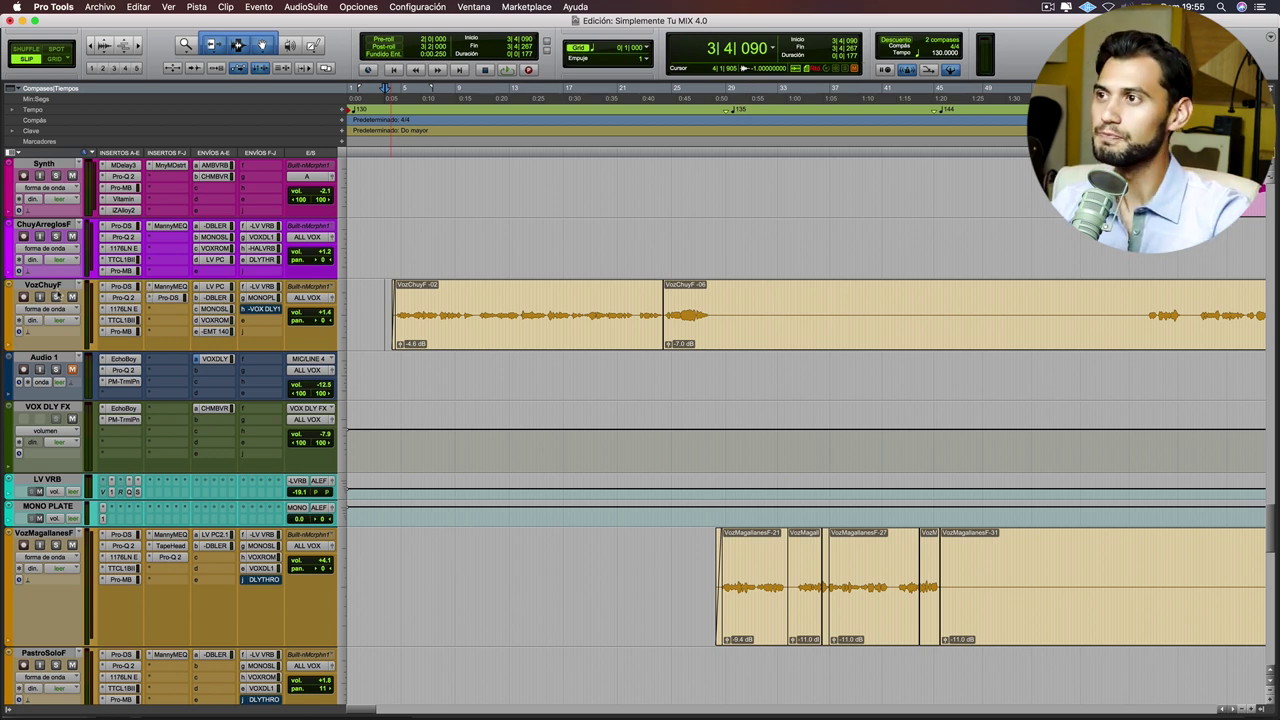
click(56, 297)
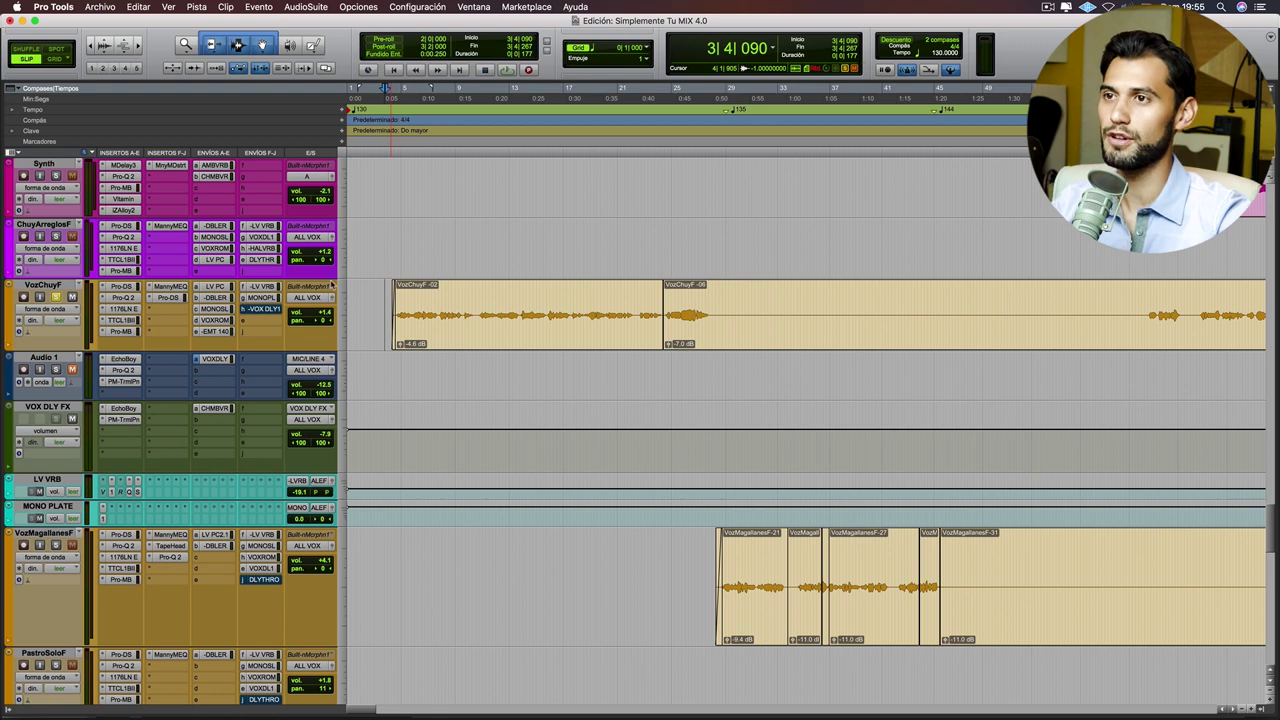
key(super+bracketright)
scroll(88, 447, up, 2)
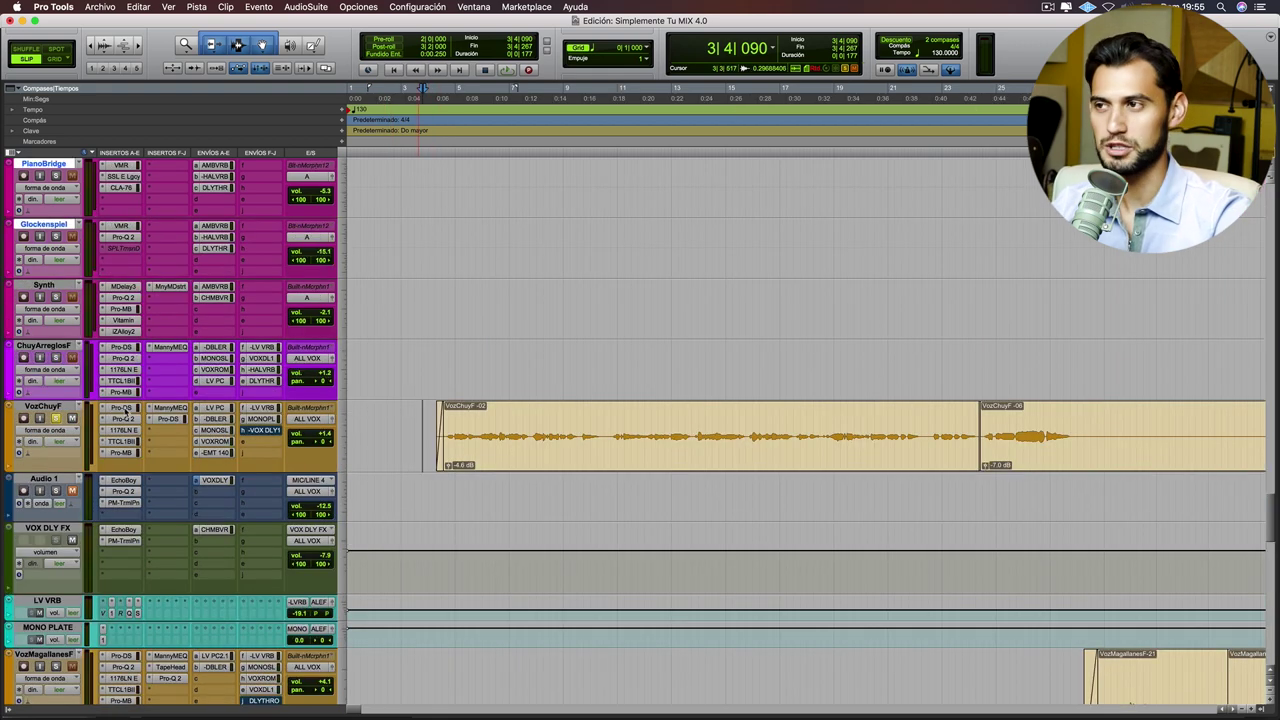
Step: Open the Pro-DS de-esser on VozChuyF and play the soloed vocal through it
click(121, 409)
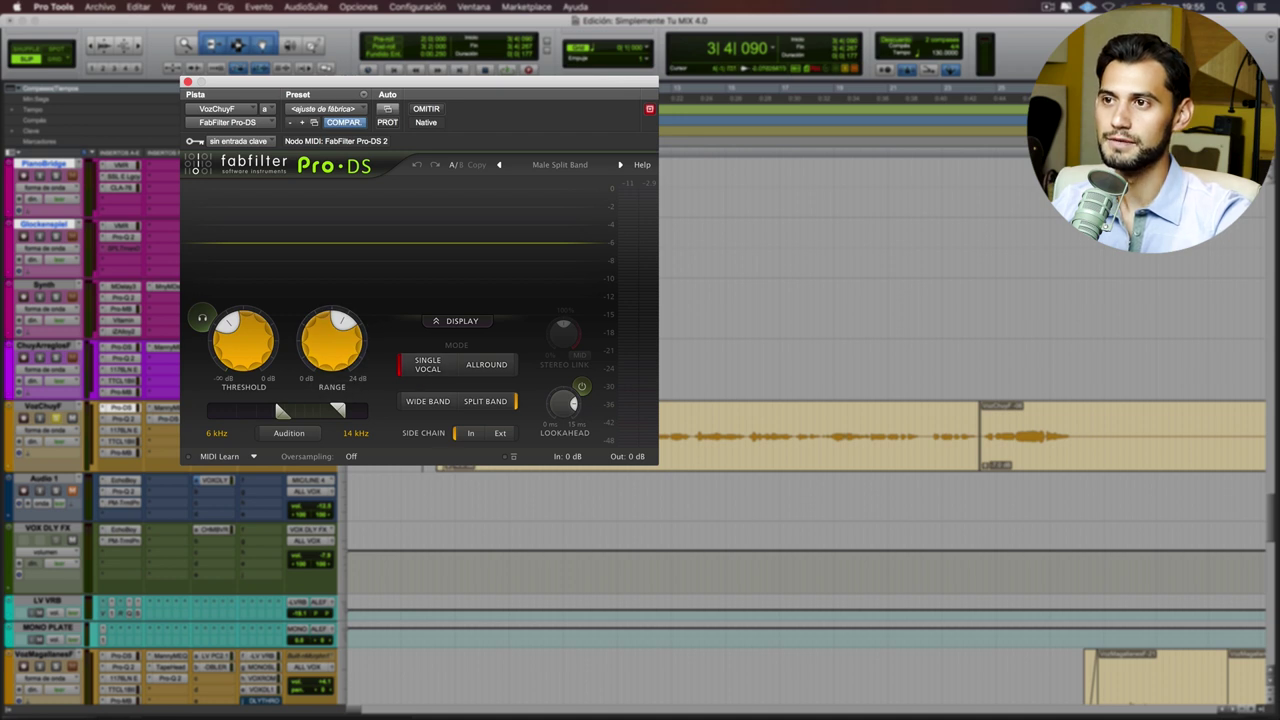
key(space)
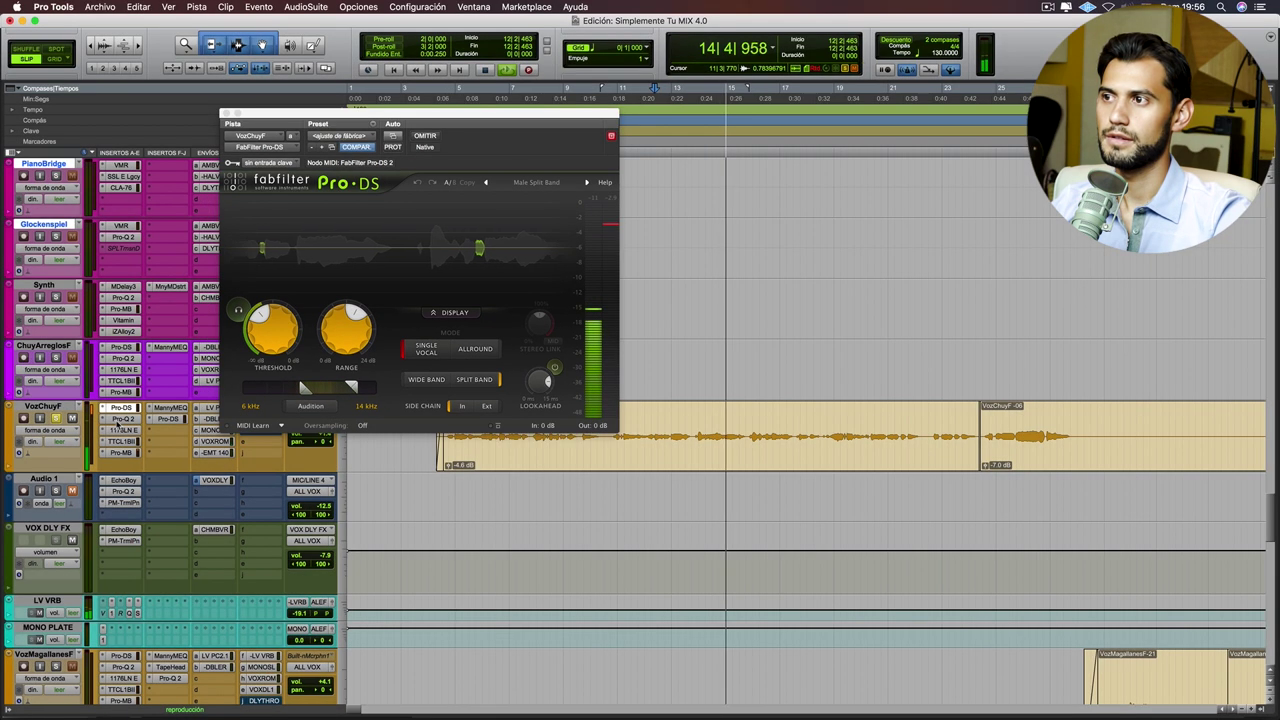
key(space)
Step: Open the Pro-Q 2 equalizer on VozChuyF, compare the vocal with it bypassed and active, and close it
click(120, 418)
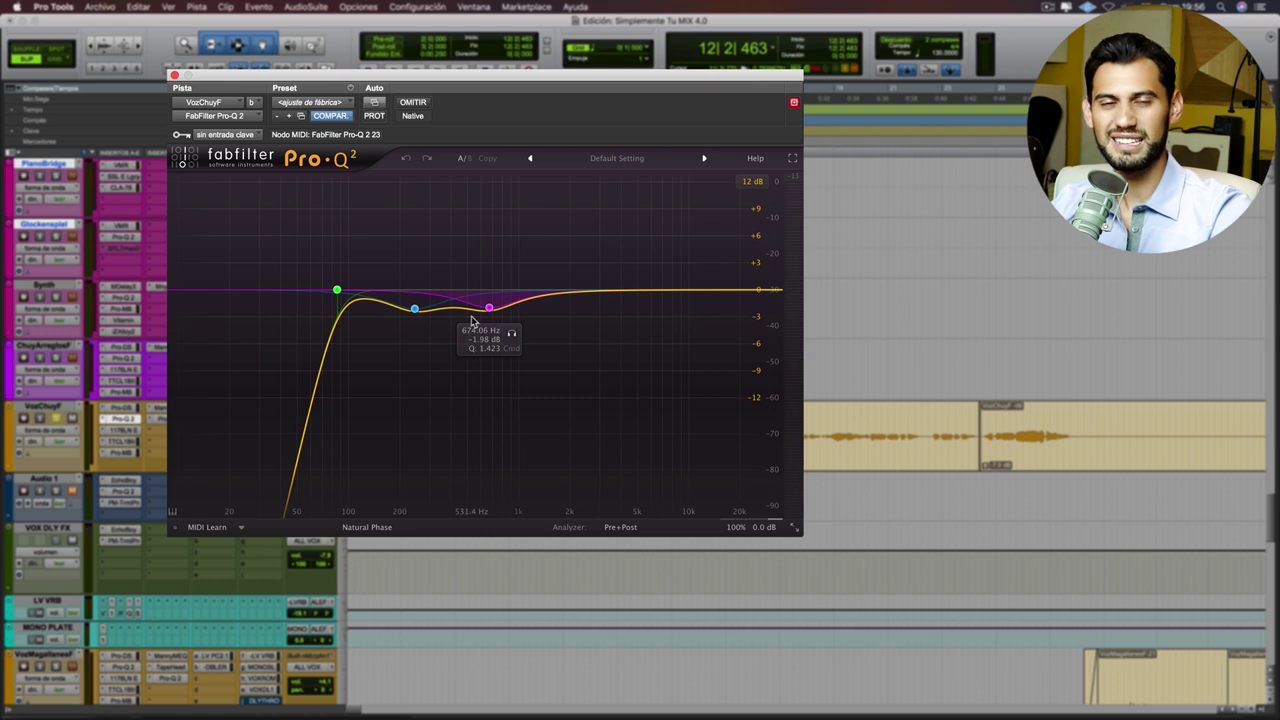
click(414, 102)
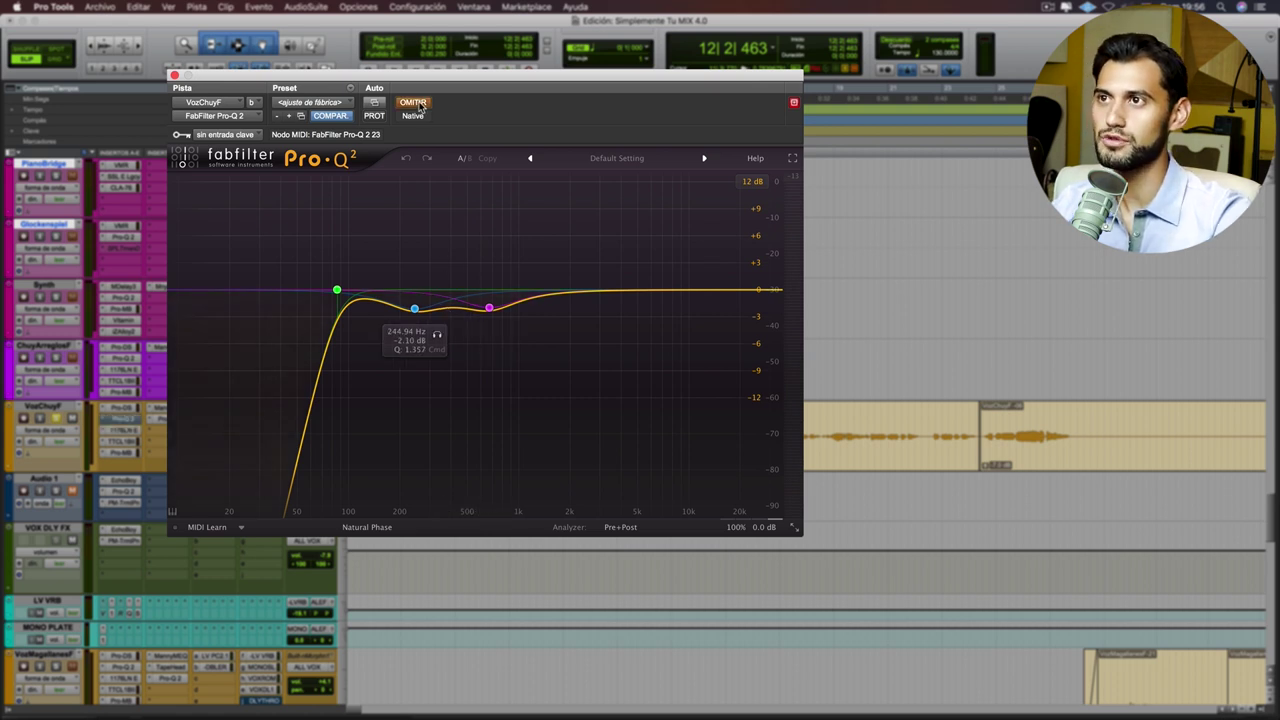
key(space)
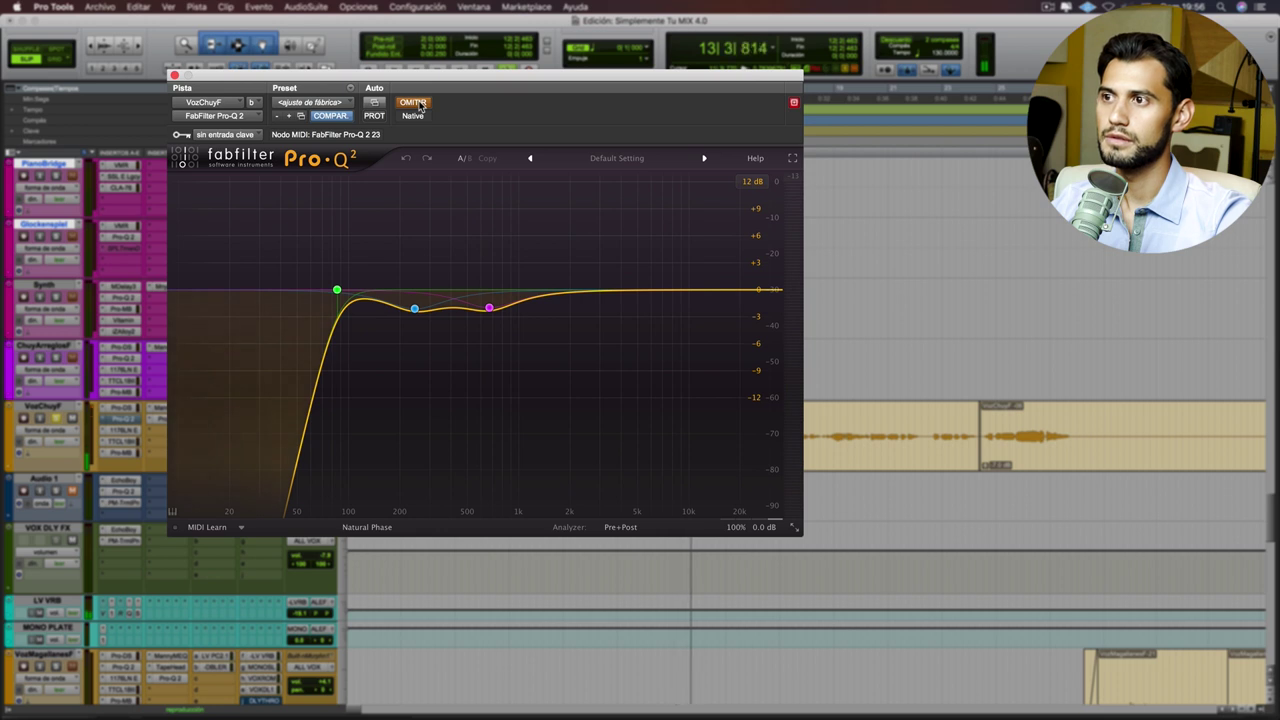
click(414, 102)
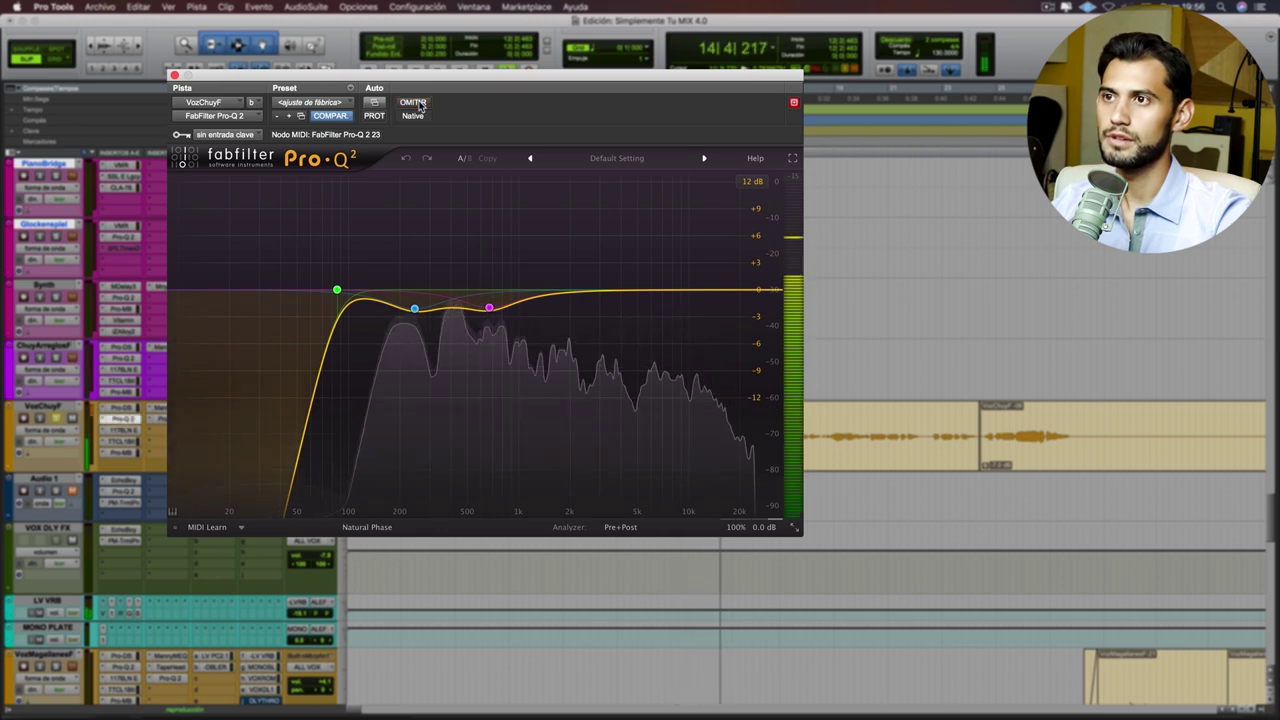
mouse_move(274, 337)
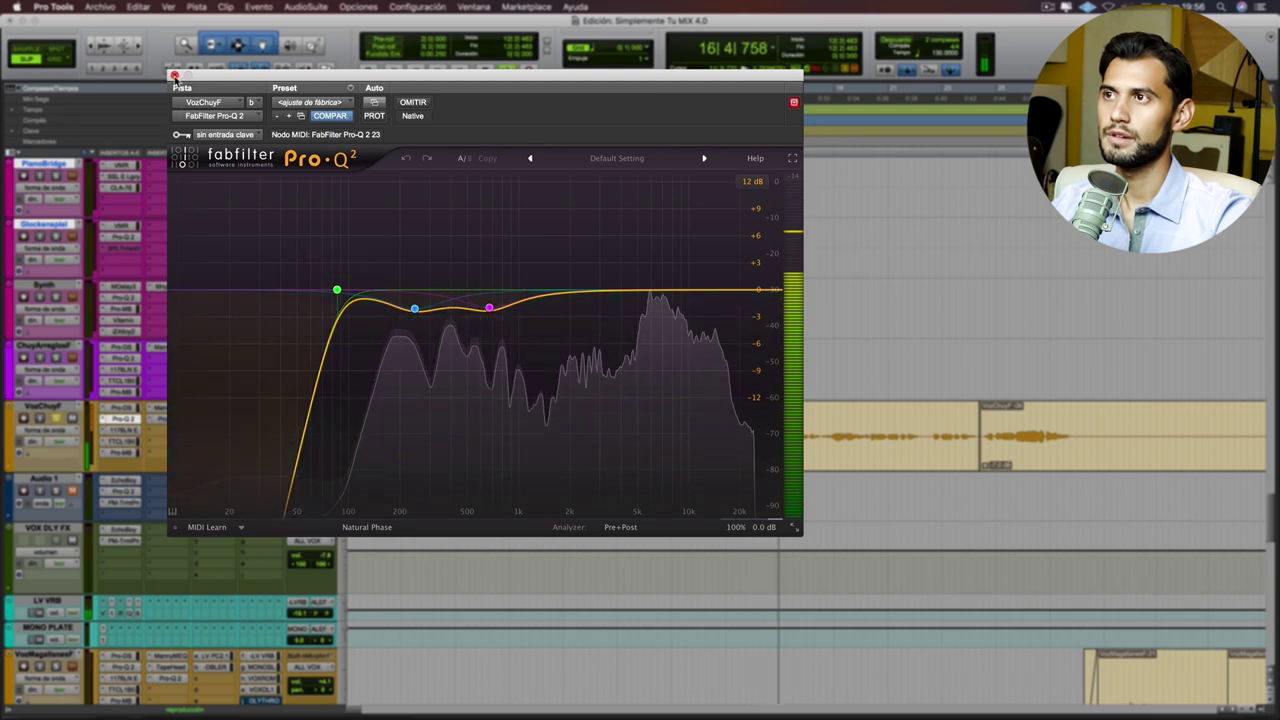
key(space)
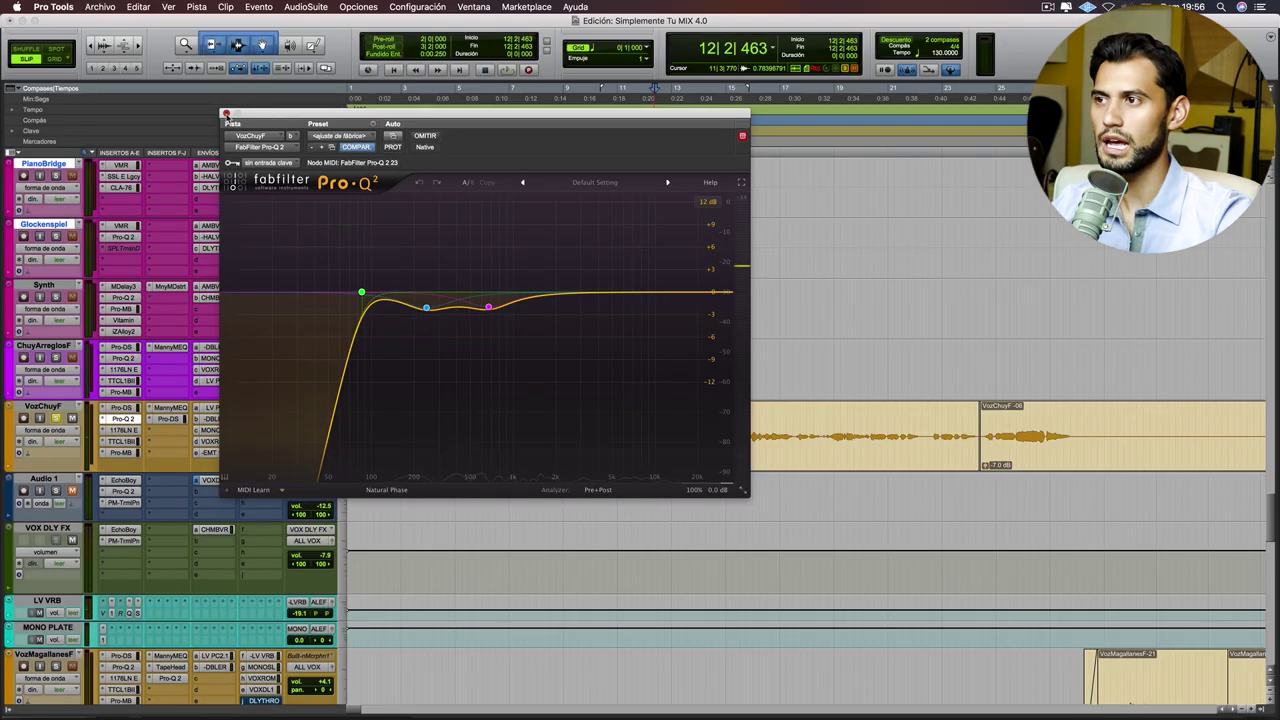
click(174, 76)
Step: Open the 1176LN compressor on VozChuyF and examine its input, output, attack, release and ratio settings
click(124, 430)
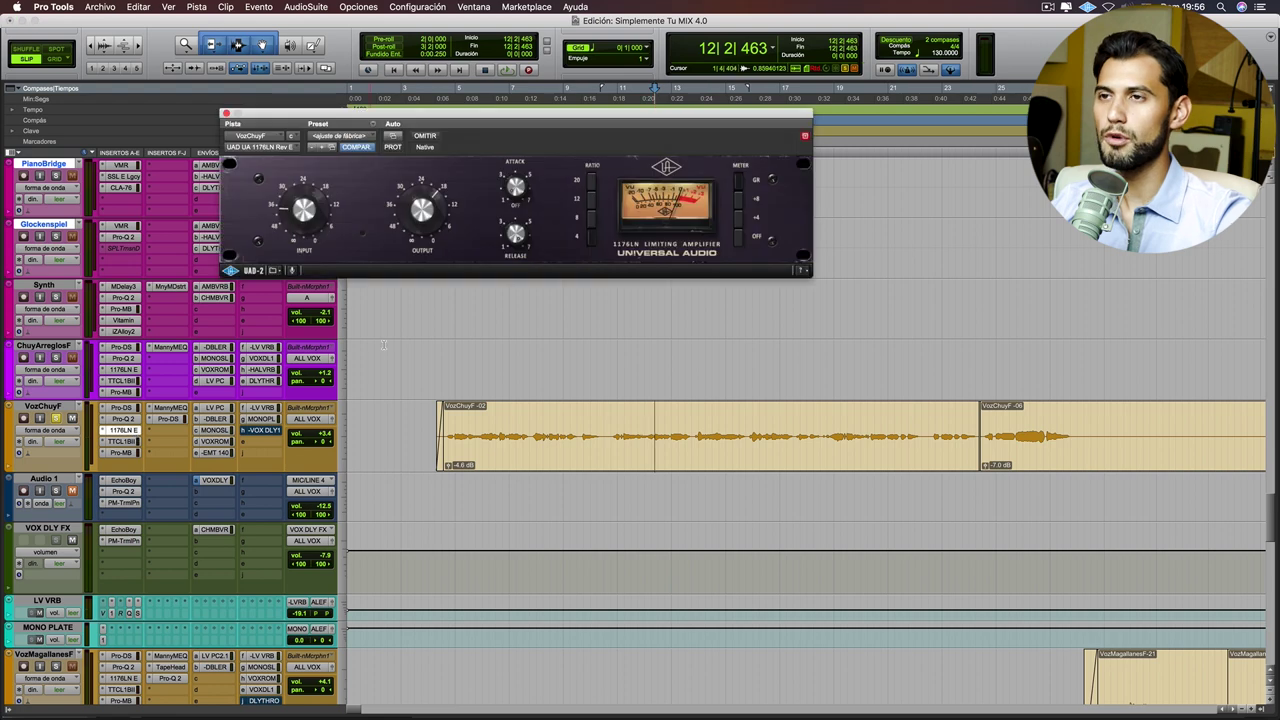
drag(584, 120, 668, 186)
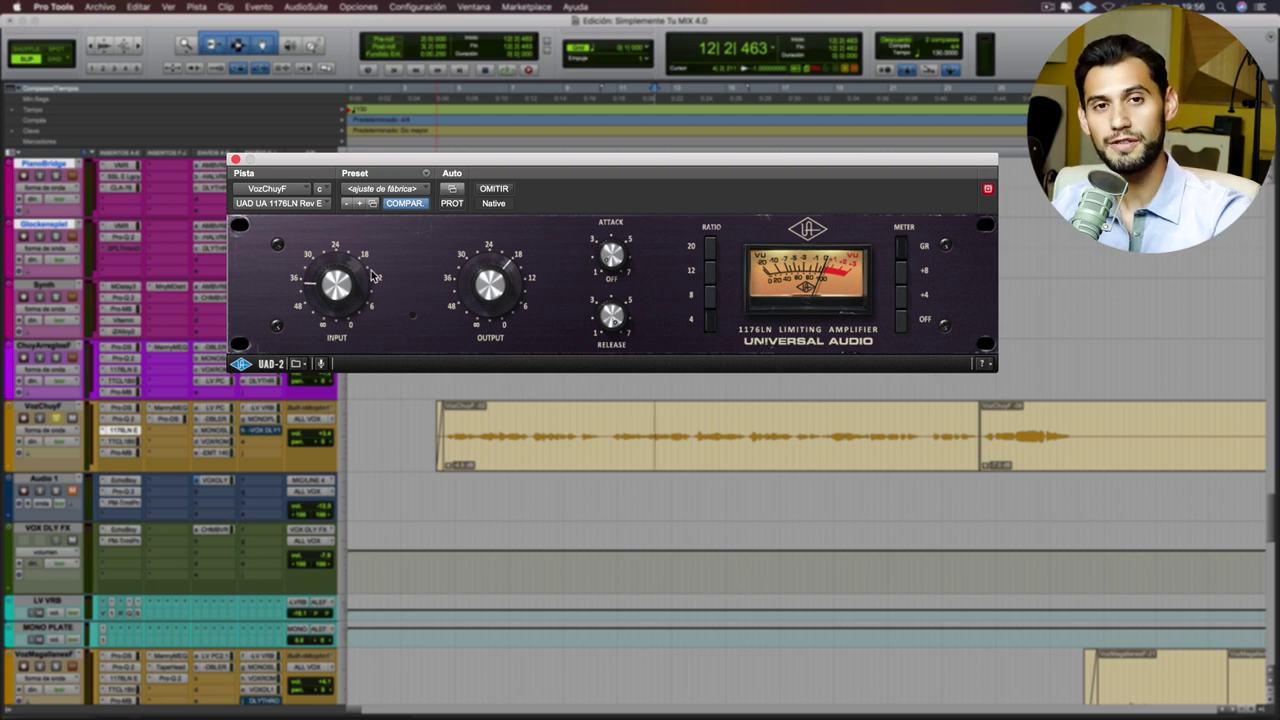
key(space)
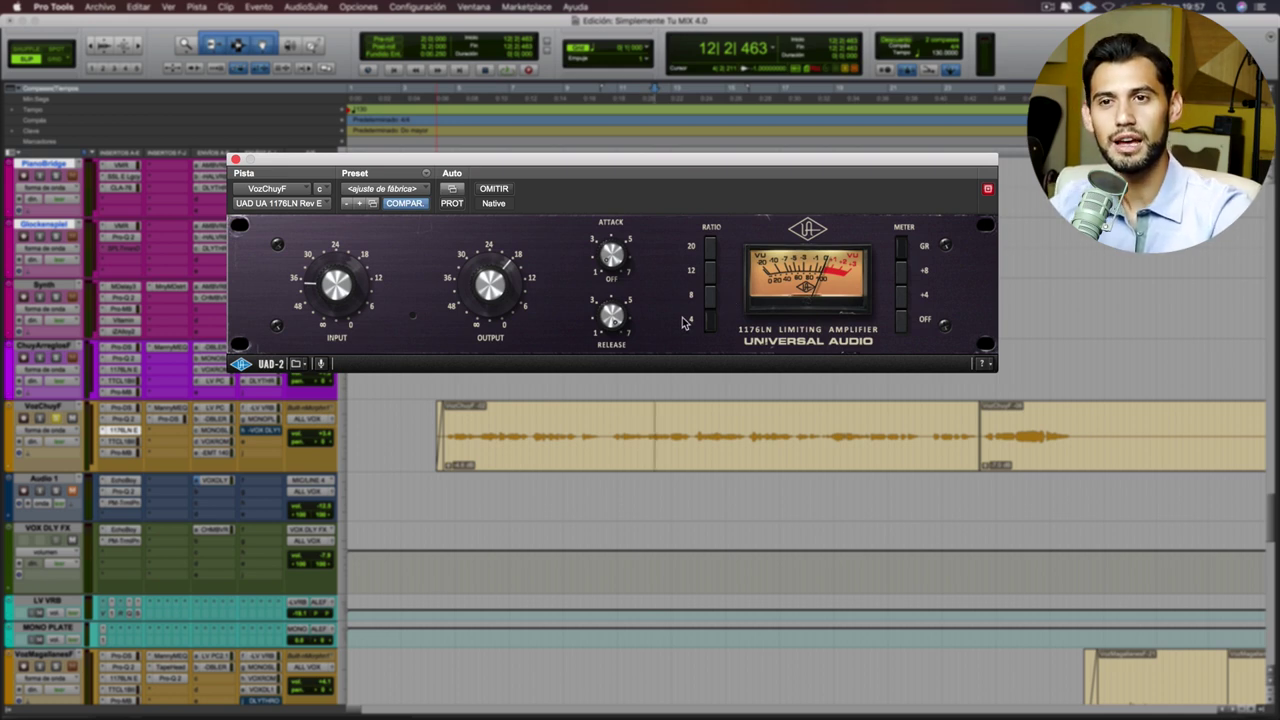
Step: Open the Tube-Tech CL 1B compressor on VozChuyF and check its gain reduction during playback
click(115, 441)
click(115, 444)
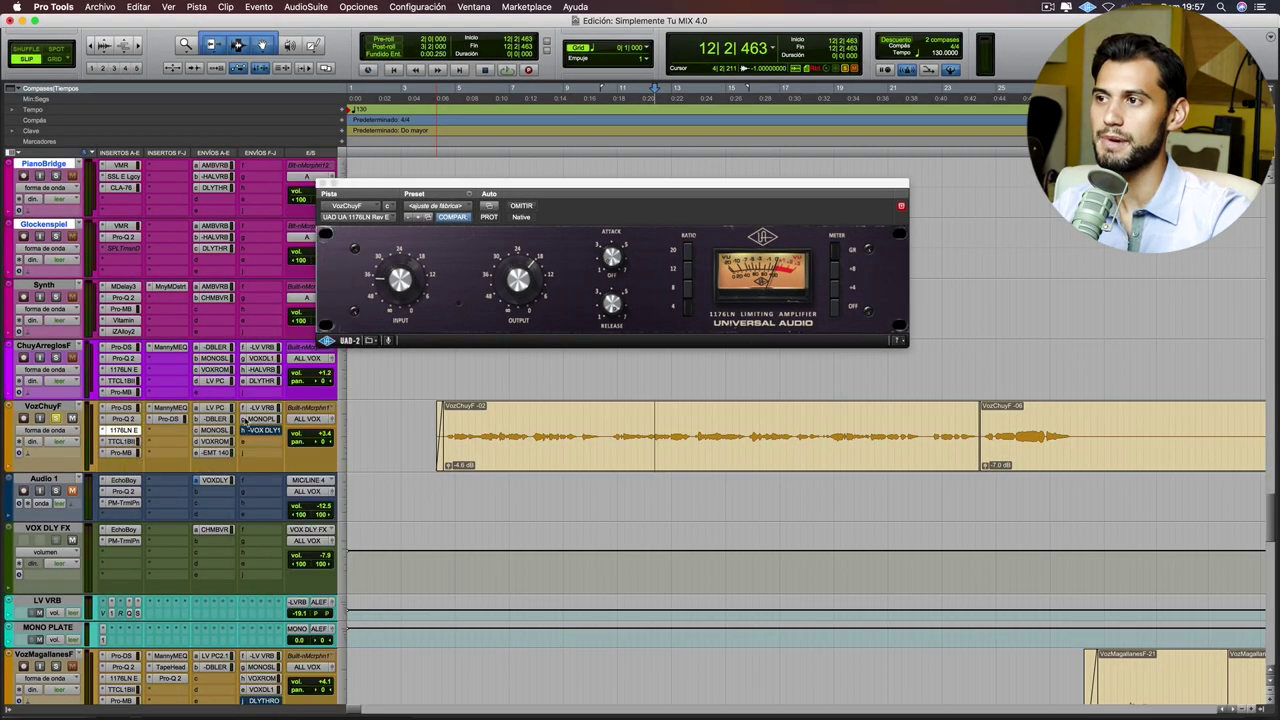
click(118, 441)
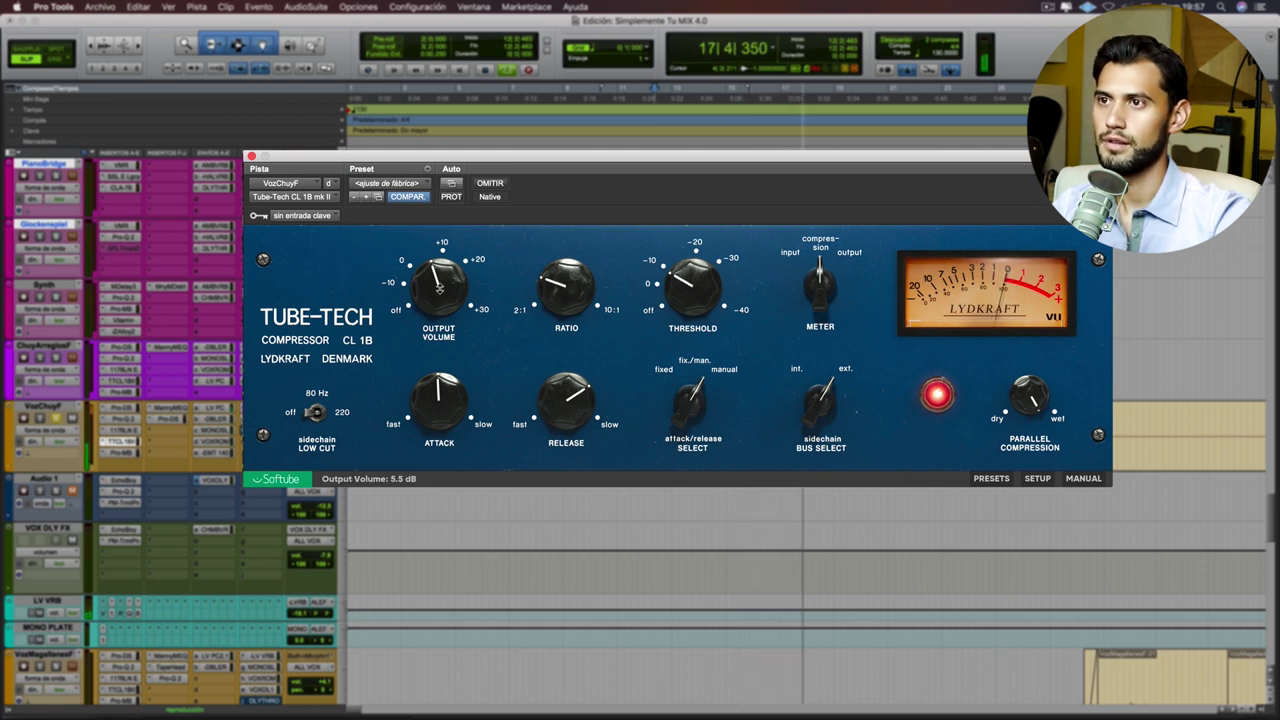
key(space)
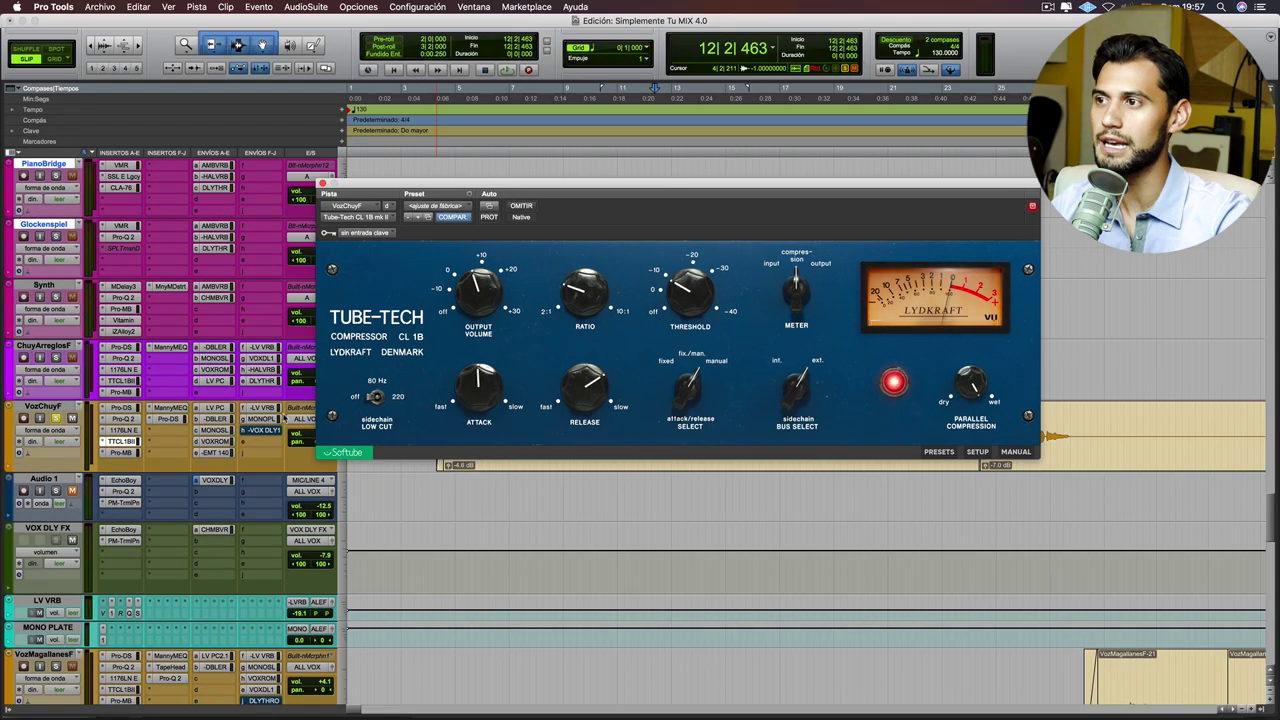
Step: Open Pro-MB on VozChuyF, show the low-mid band's compression controls, and play the vocal to watch that band react
click(124, 453)
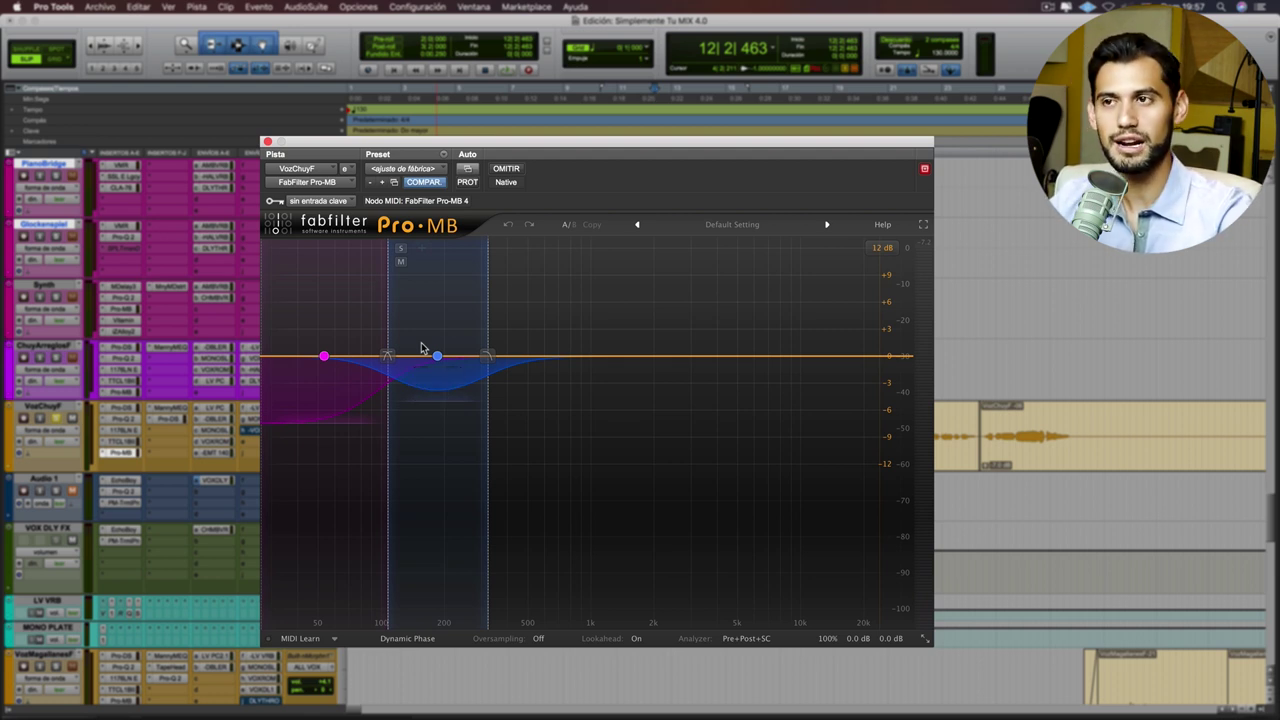
click(437, 356)
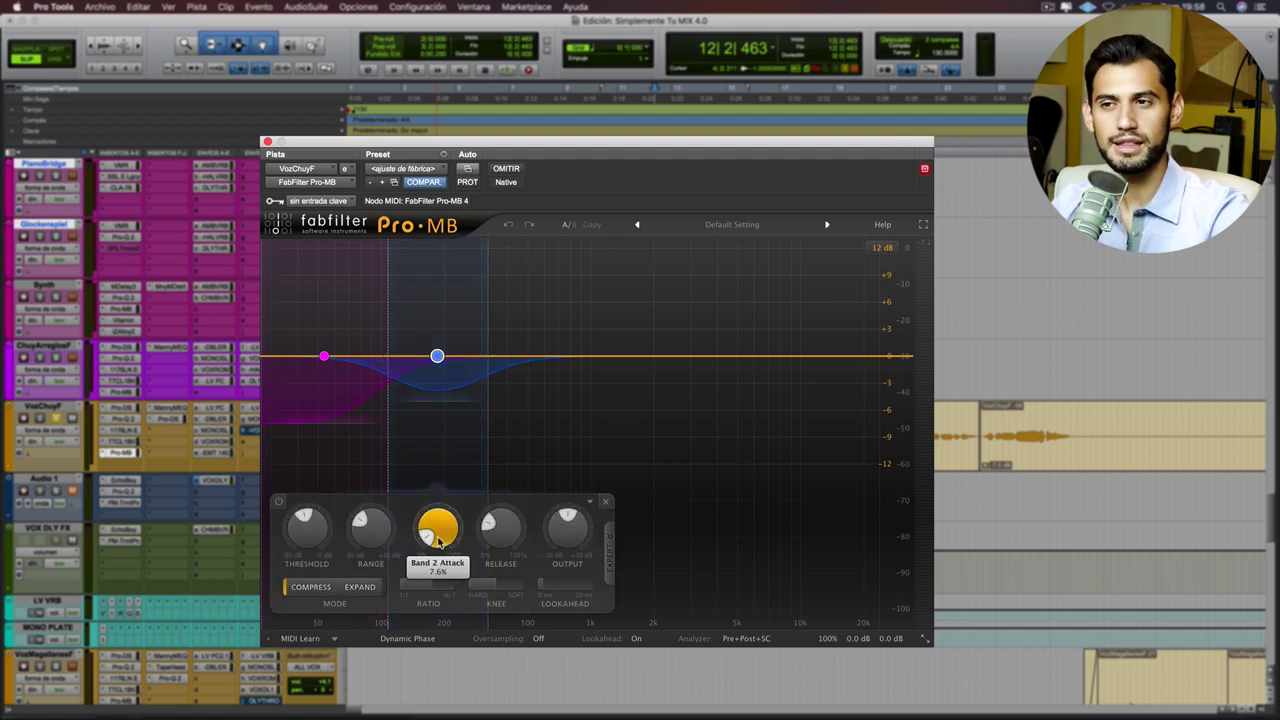
mouse_move(505, 540)
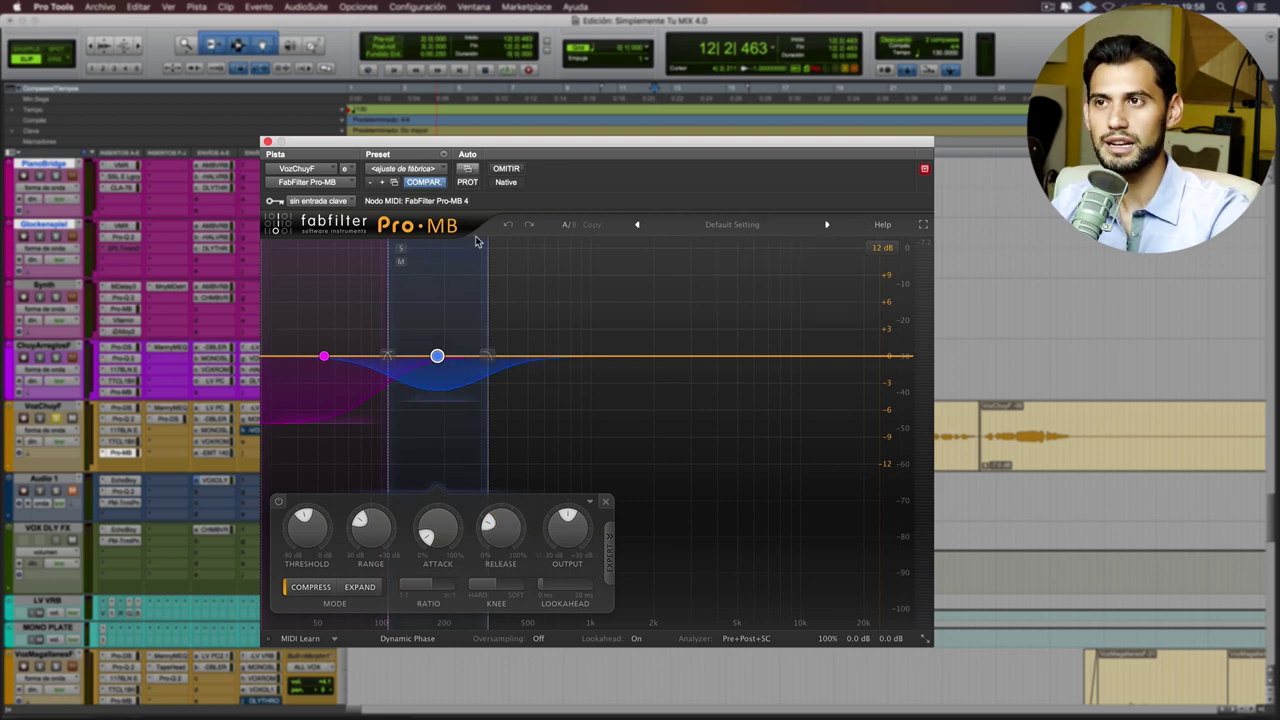
key(space)
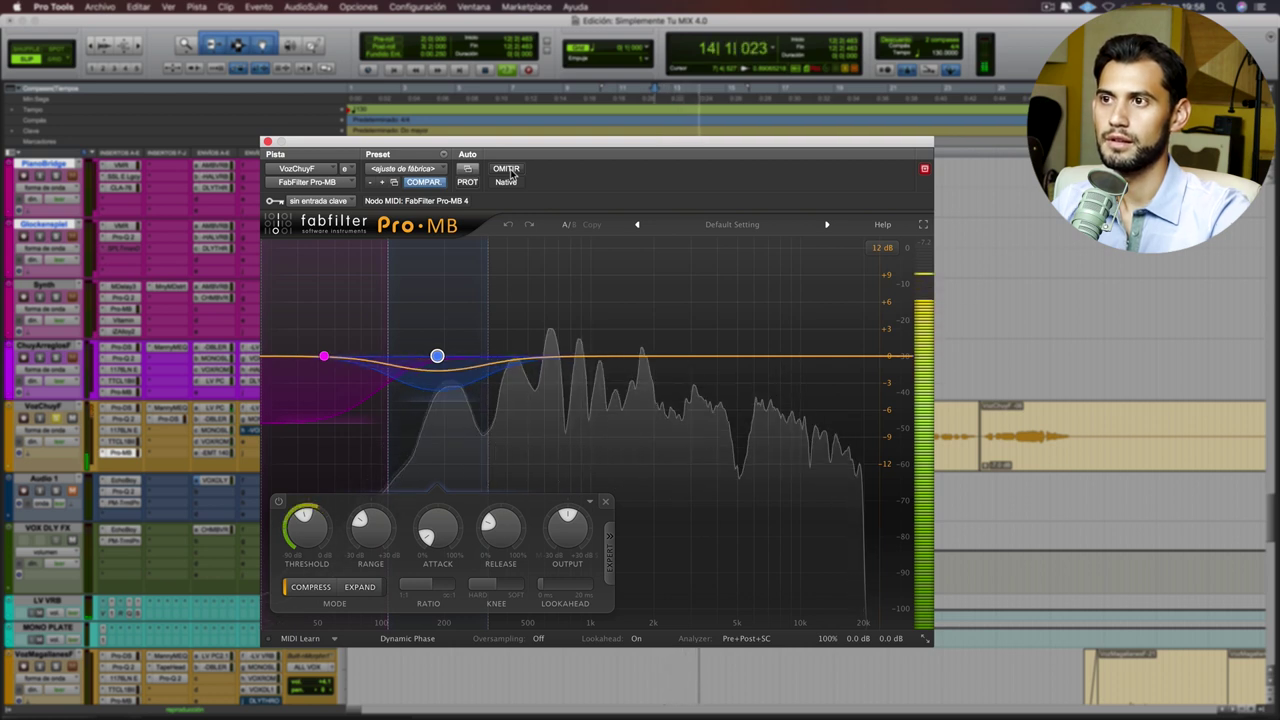
key(space)
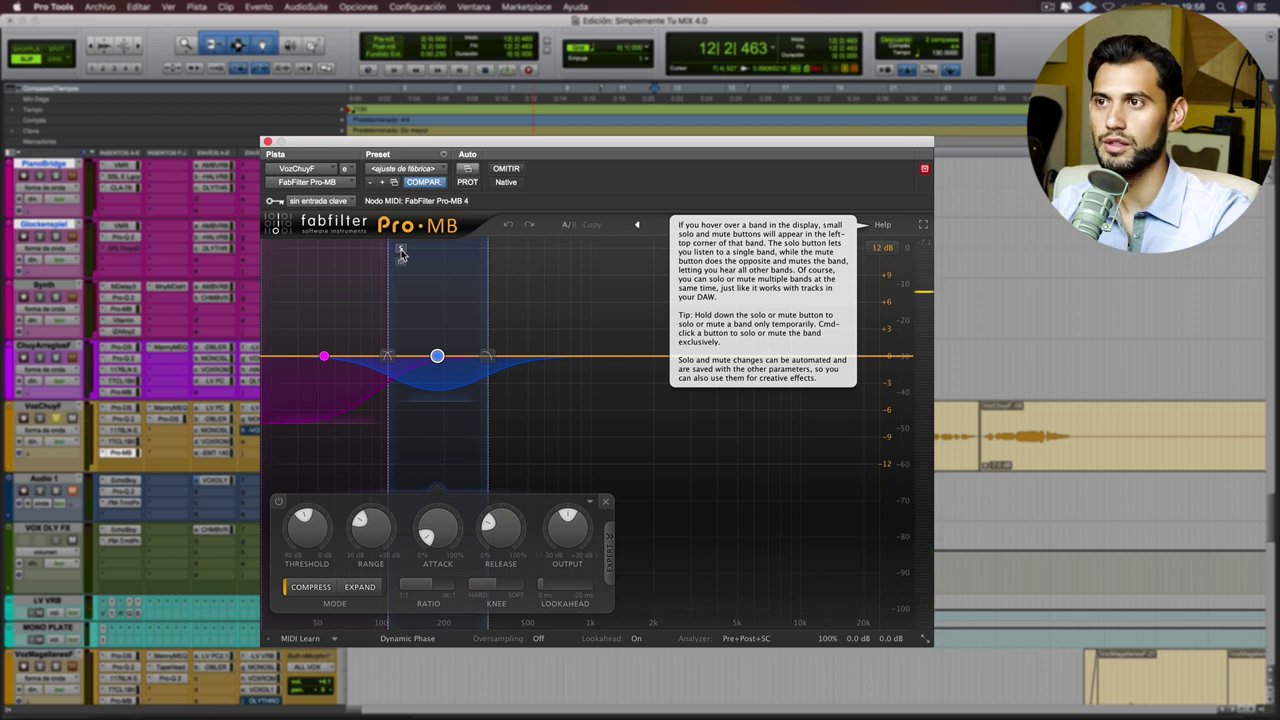
Step: Play the vocal and solo Pro-MB's low-mid band briefly to hear that frequency range alone, ending with the solo off and playback stopped
key(space)
click(400, 250)
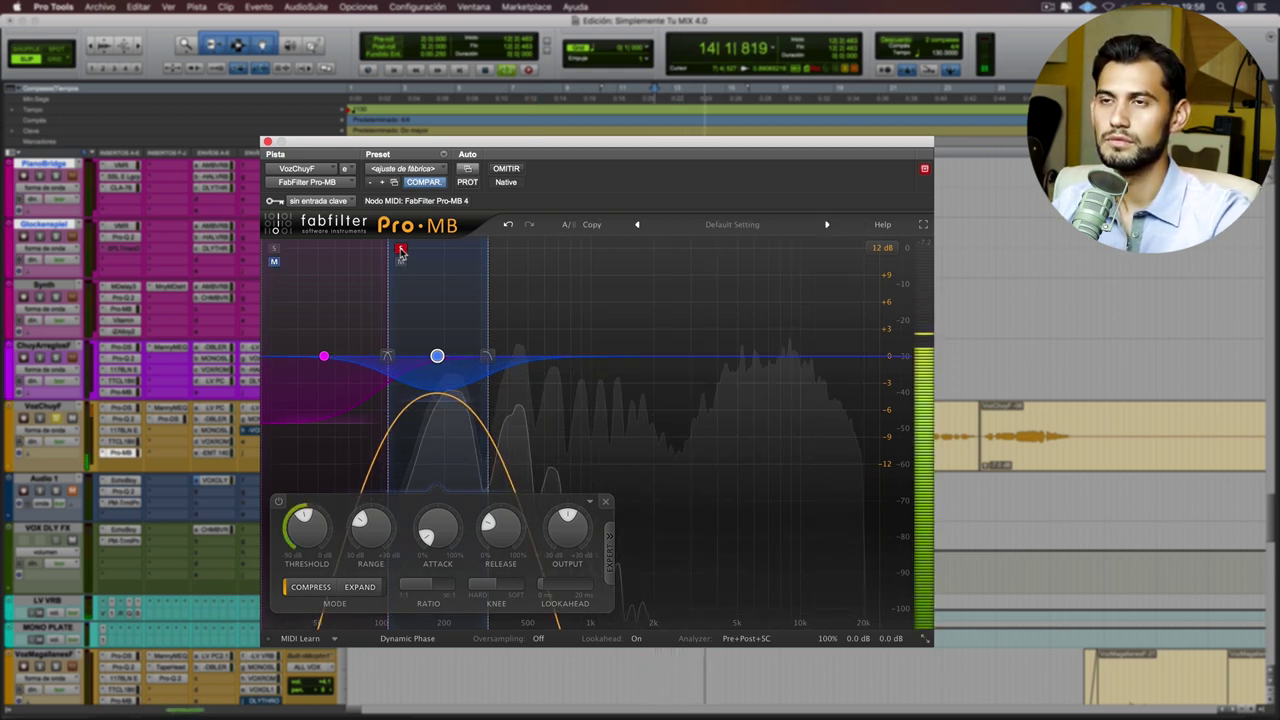
click(400, 250)
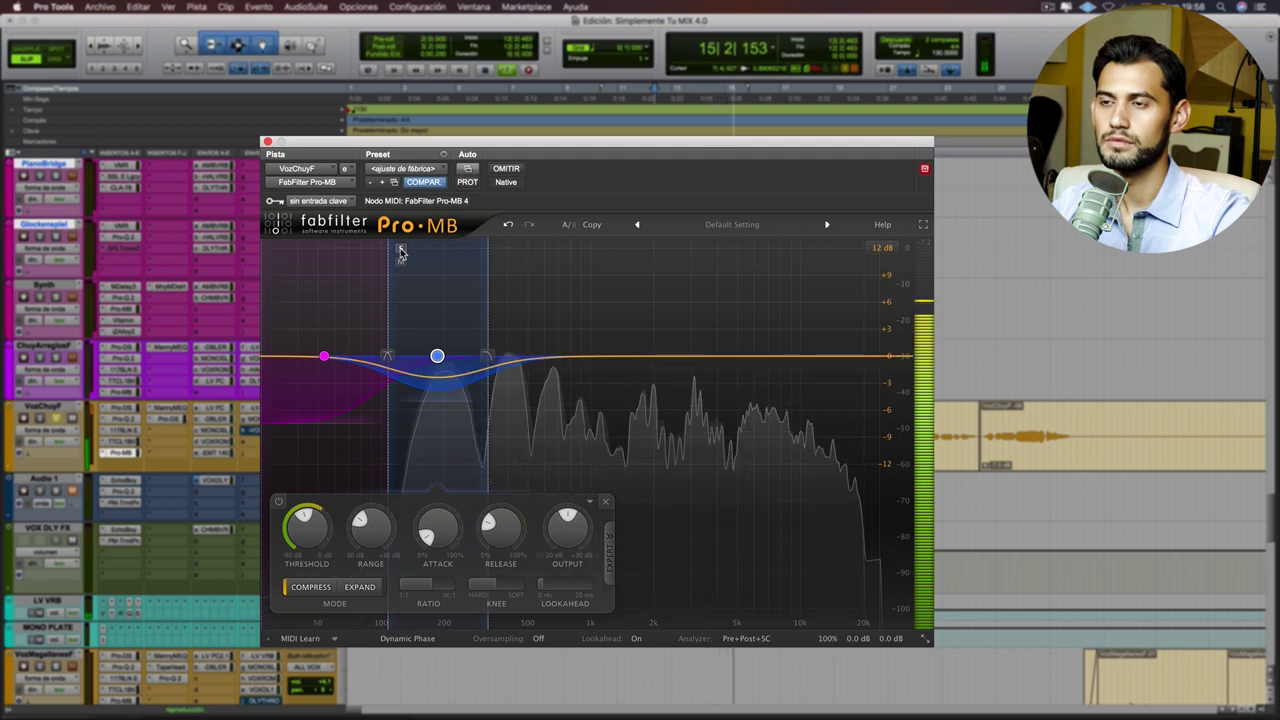
key(space)
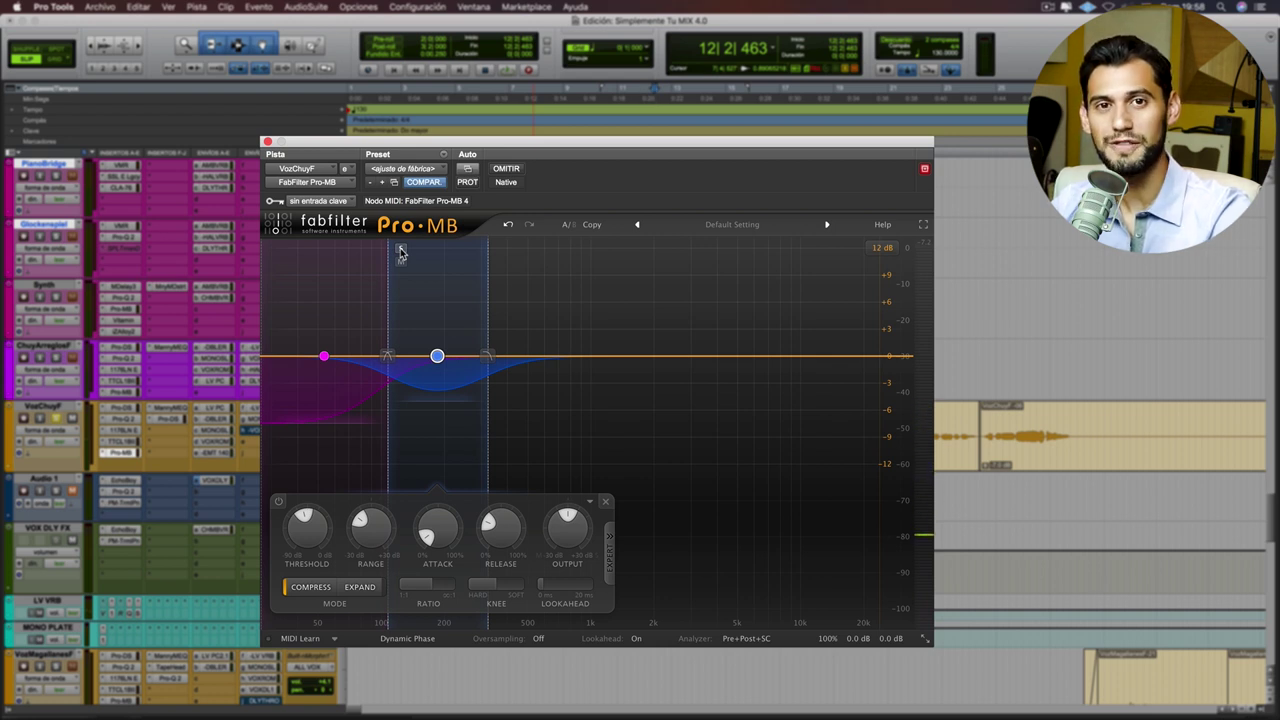
Step: Compare the vocal with Pro-MB bypassed and active during playback, leaving the plug-in active and playback stopped
click(512, 175)
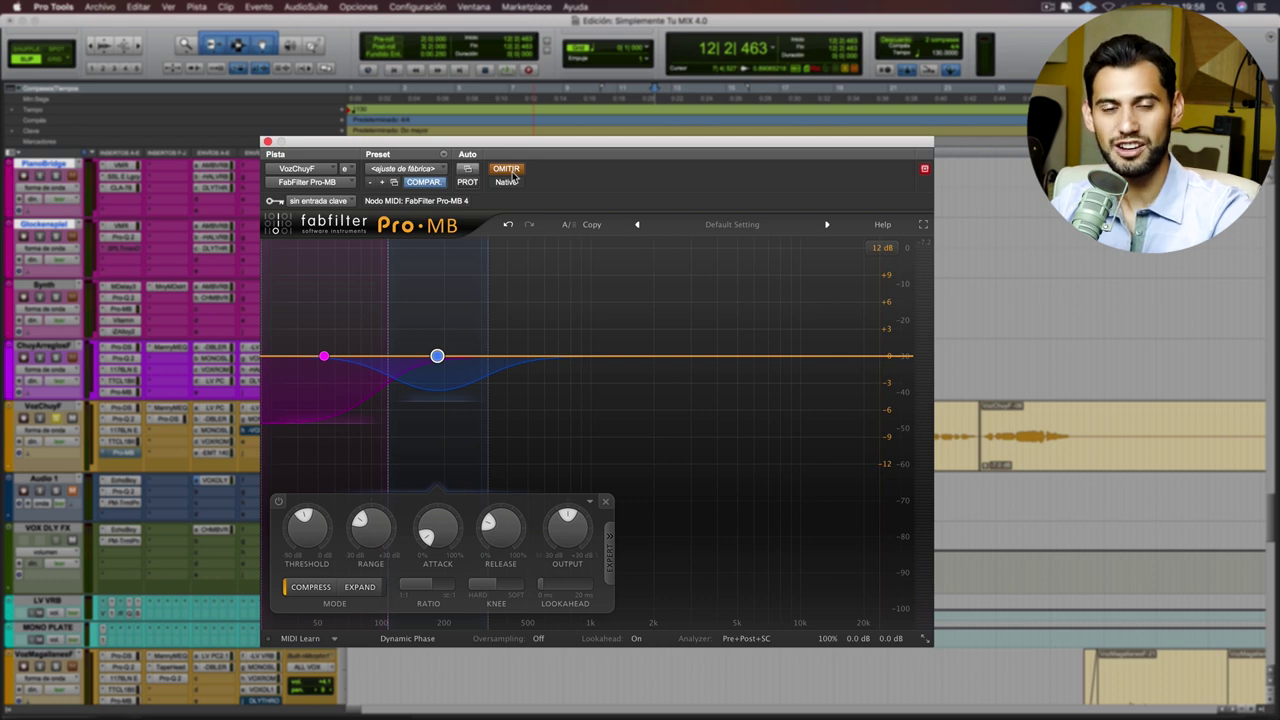
key(space)
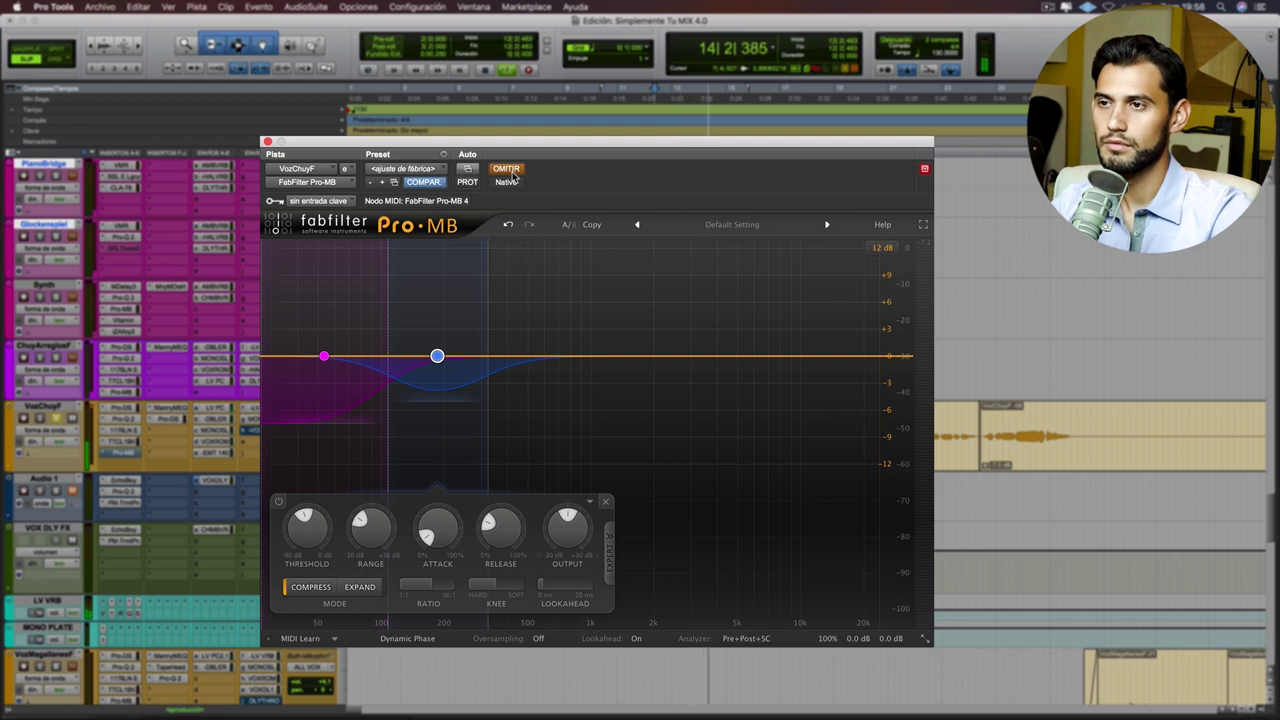
click(512, 175)
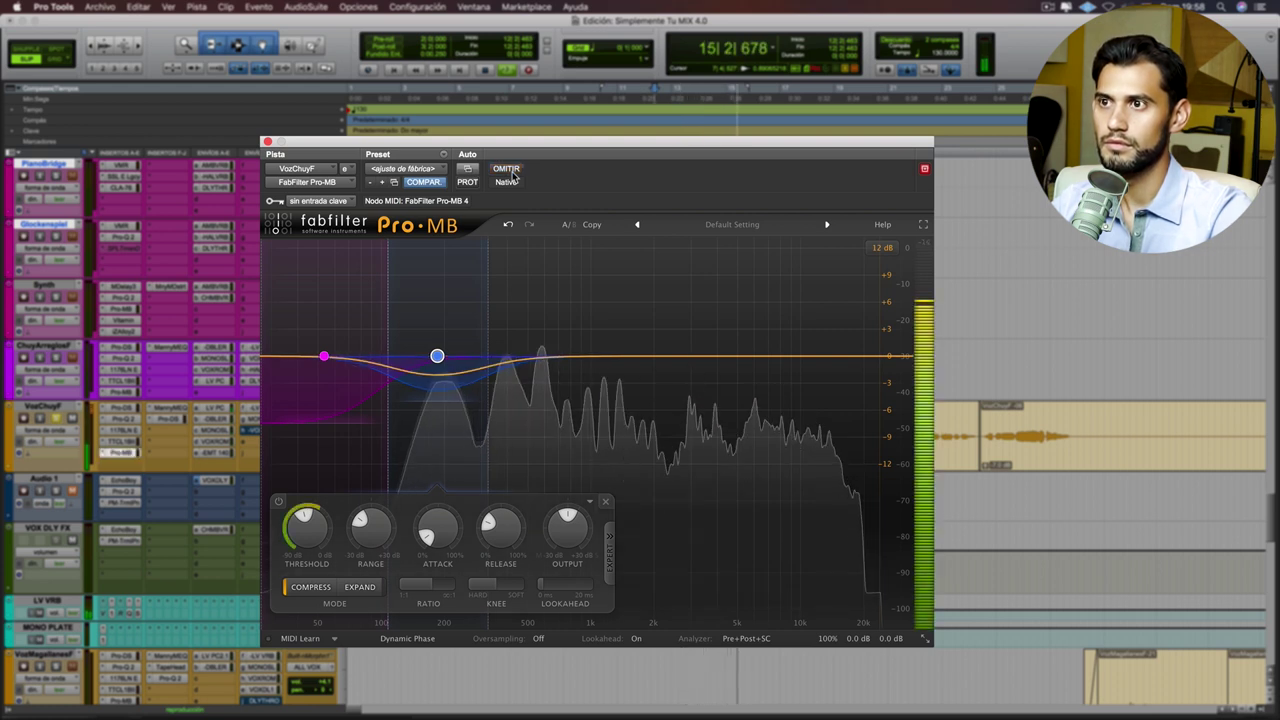
key(space)
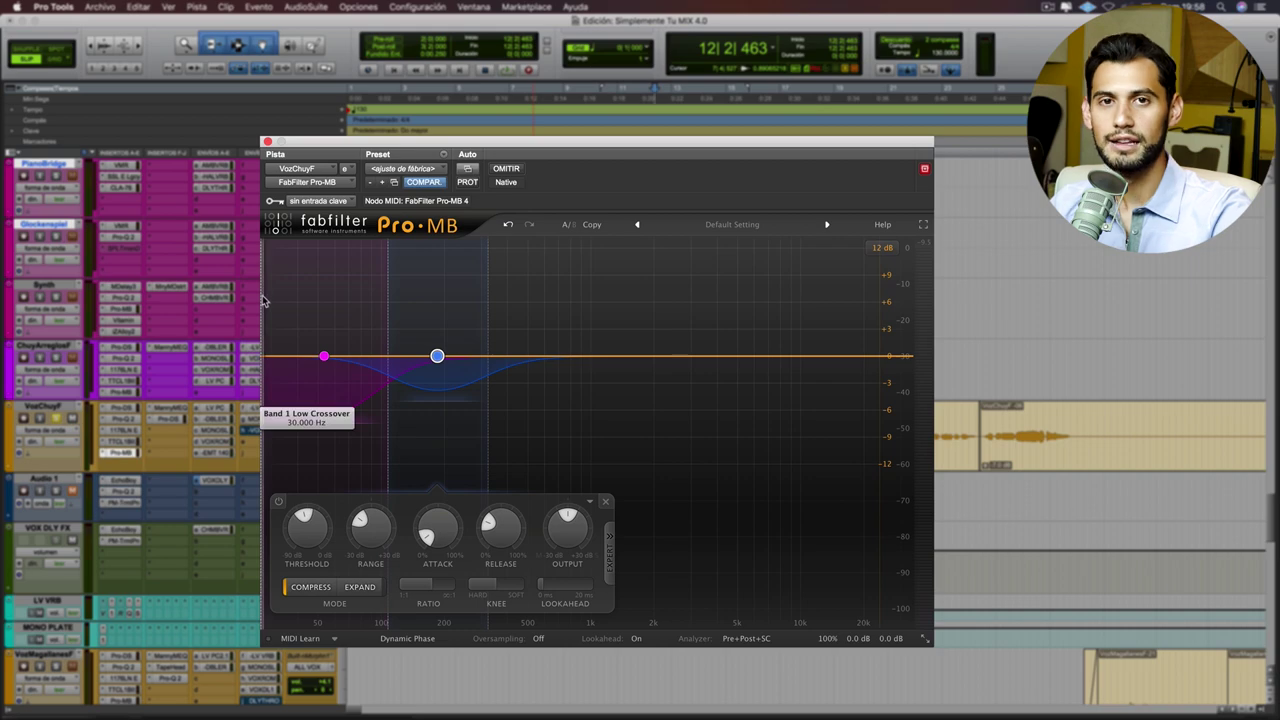
Step: Inspect the Manny Marroquin EQ on VozChuyF and the second Pro-DS during playback, closing each plug-in and stopping playback
click(170, 408)
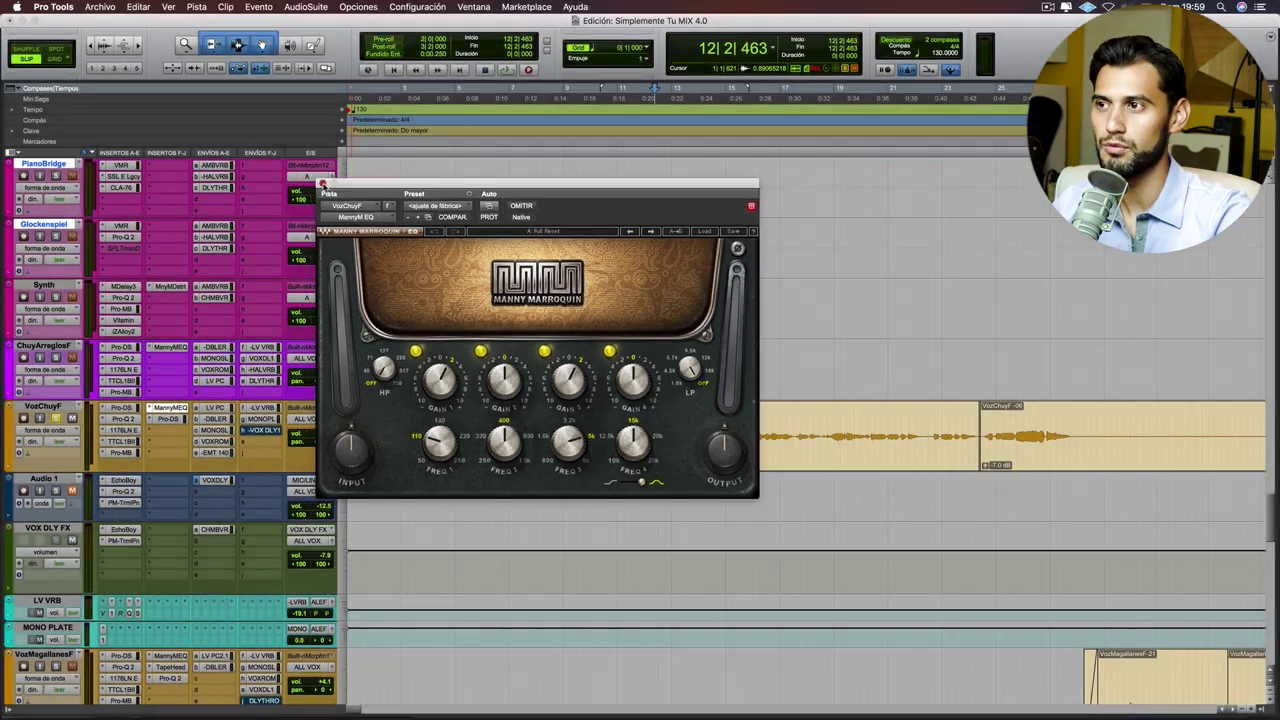
click(280, 153)
click(170, 419)
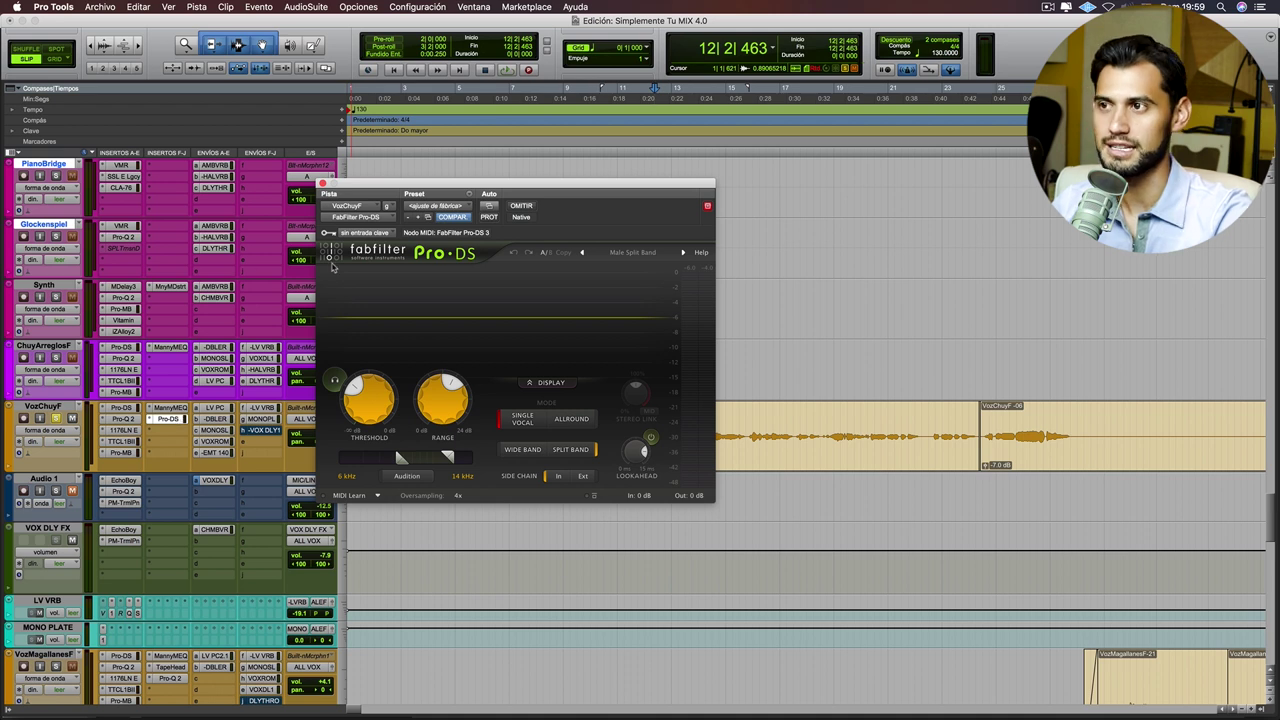
key(space)
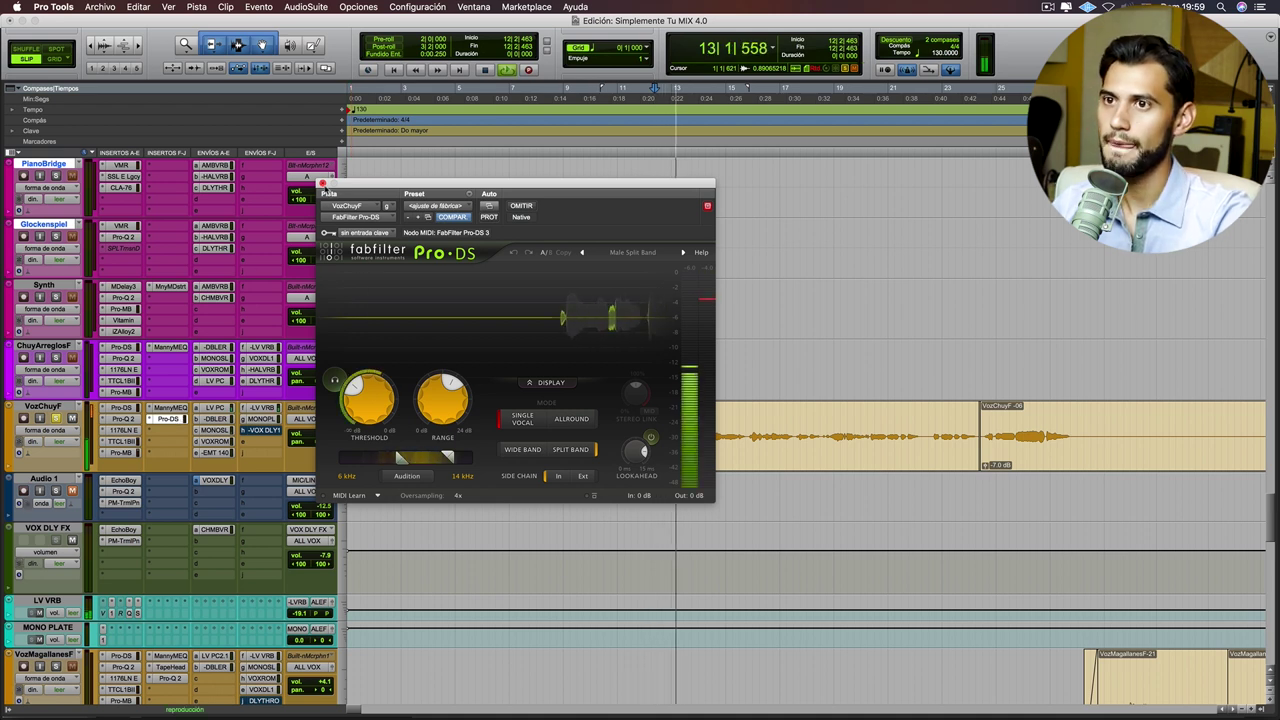
click(322, 184)
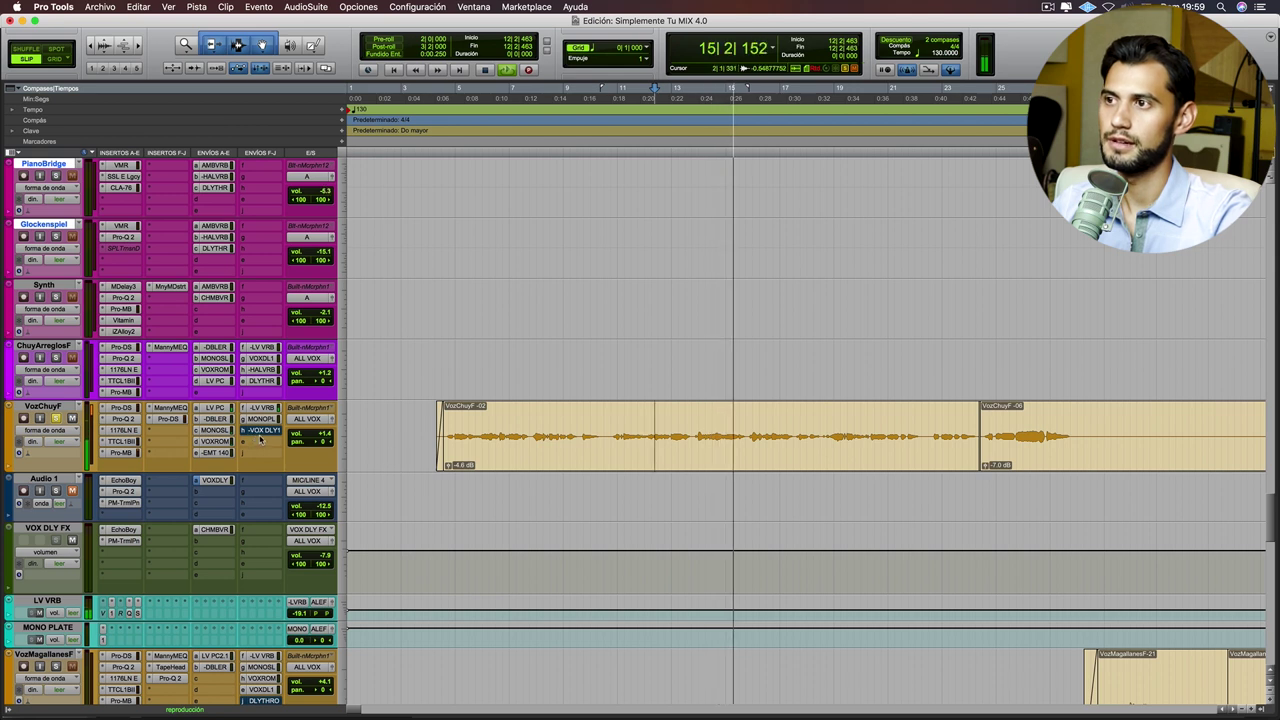
key(space)
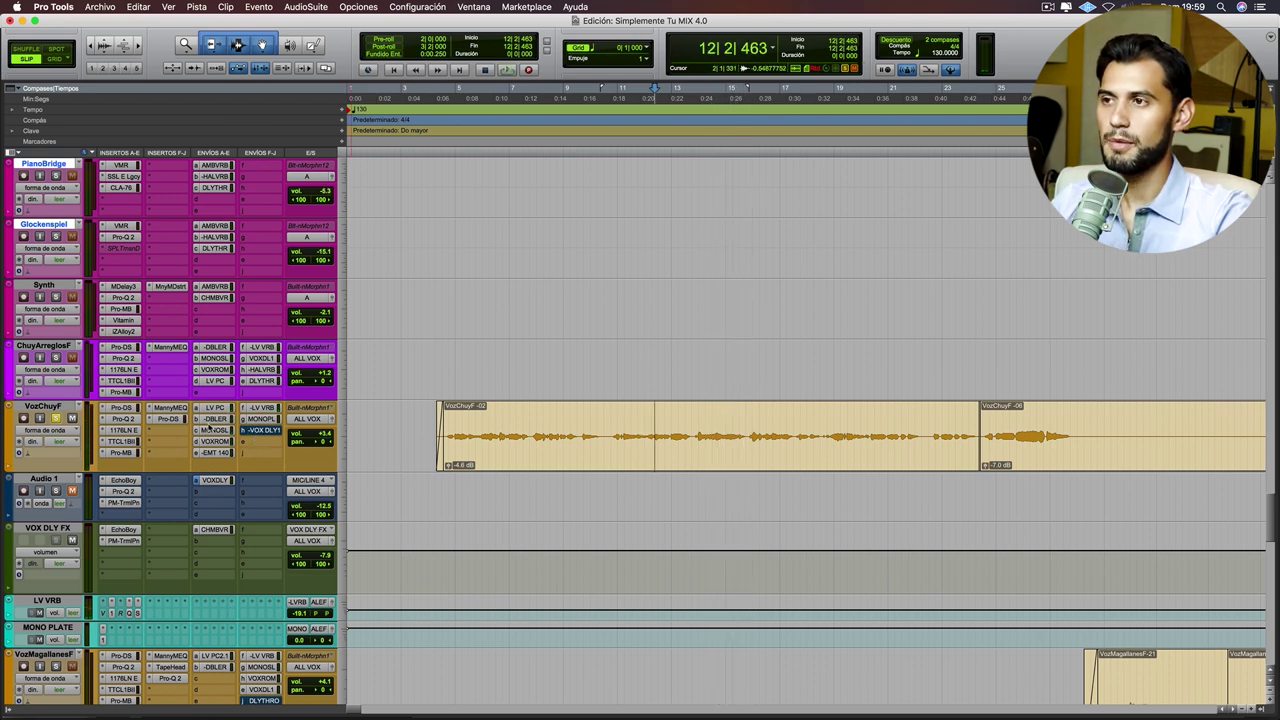
Step: Follow VozChuyF's LV PC send to the LV PC track and watch its 1176LN compressor's gain reduction during playback, closing the plug-in
click(213, 409)
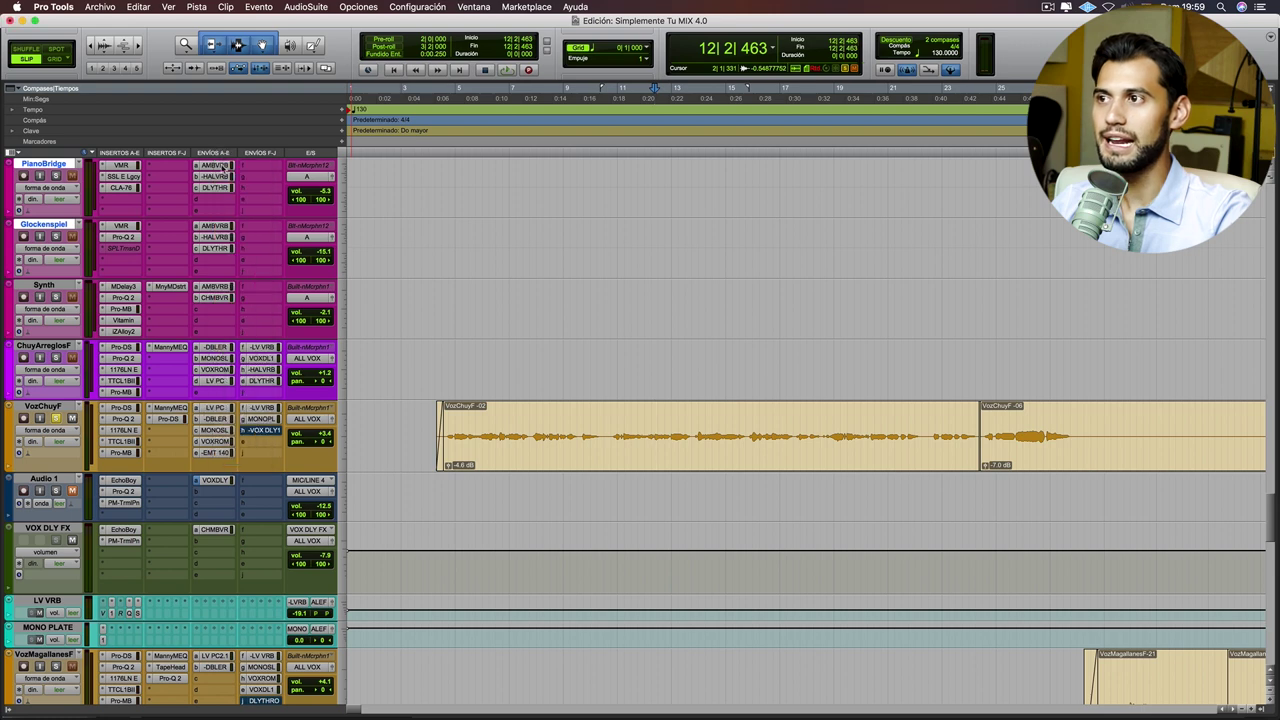
scroll(257, 497, down, 2)
scroll(257, 497, down, 5)
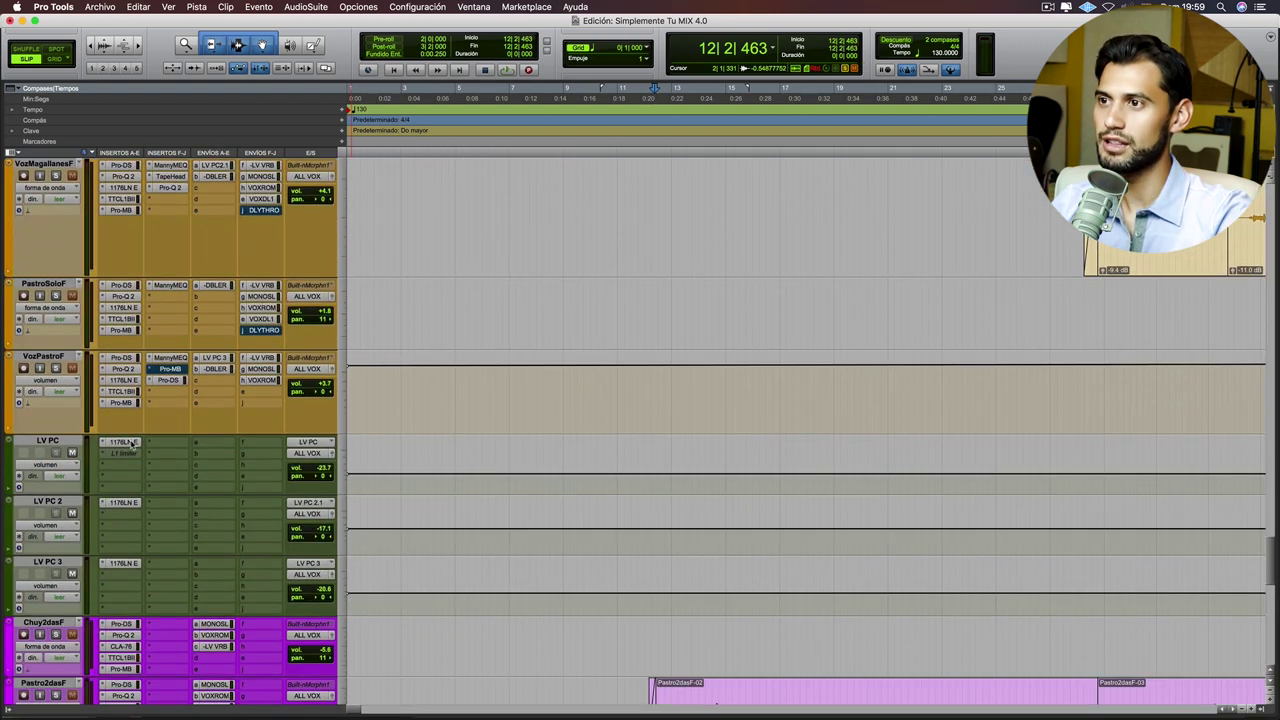
click(124, 442)
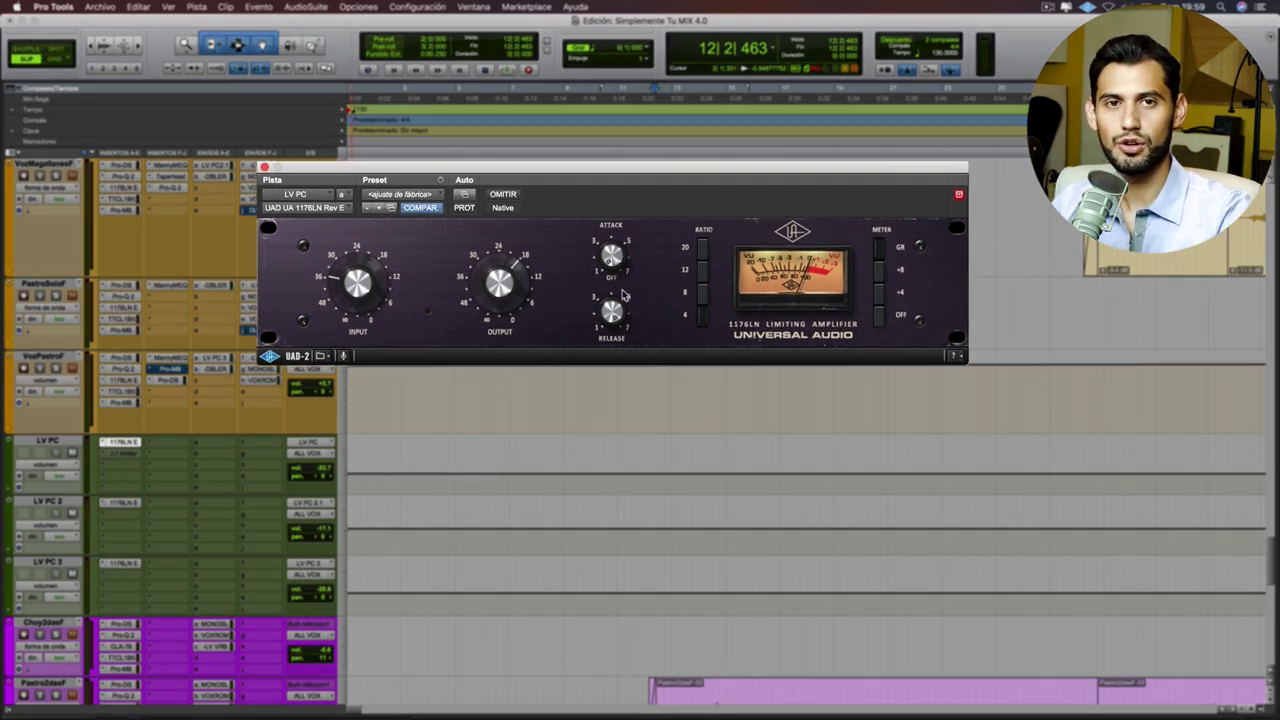
key(space)
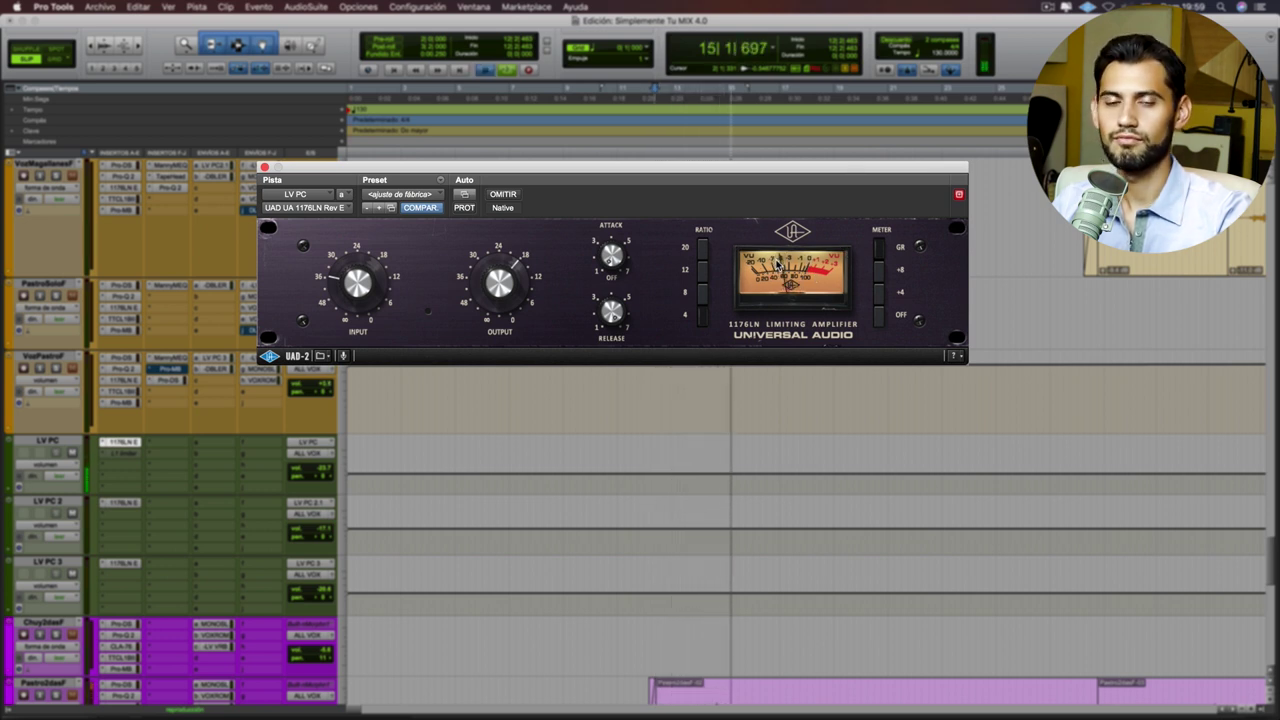
key(space)
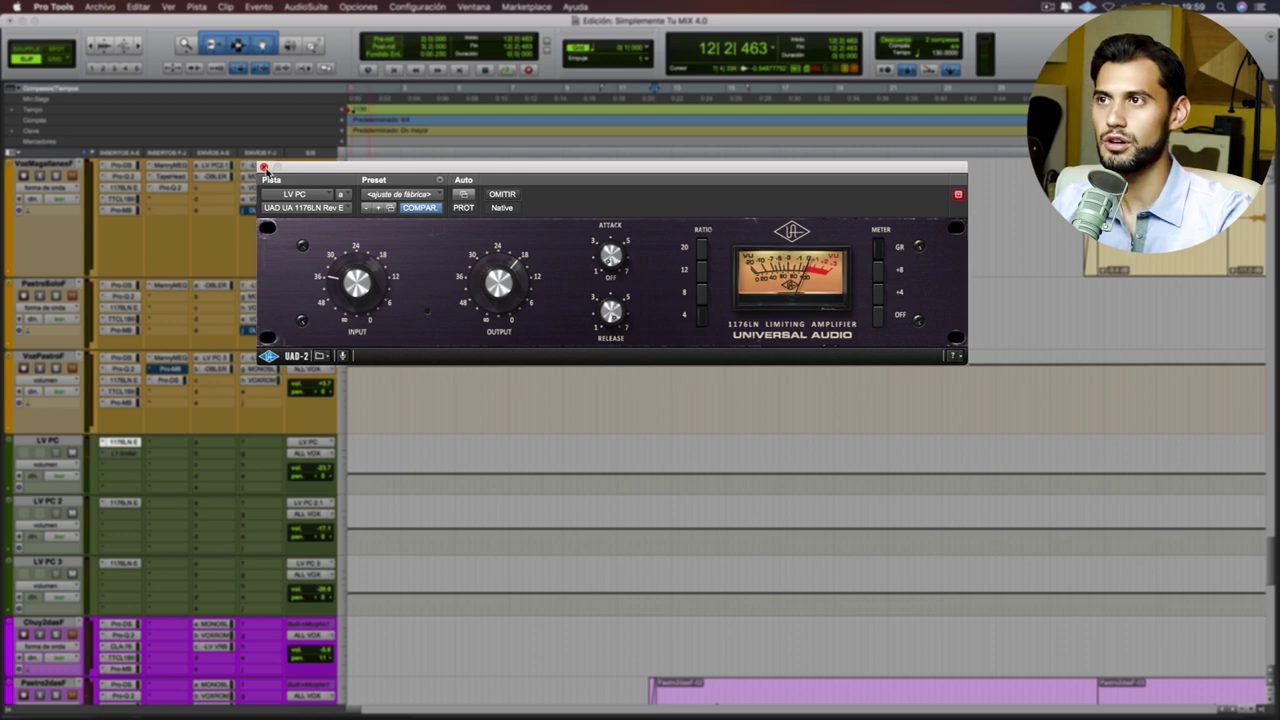
click(264, 167)
Step: Check VozChuyF's send levels to DBLER, MONO SLAP, VOX ROOM and EMT 140 one by one, closing each send window
scroll(310, 237, up, 2)
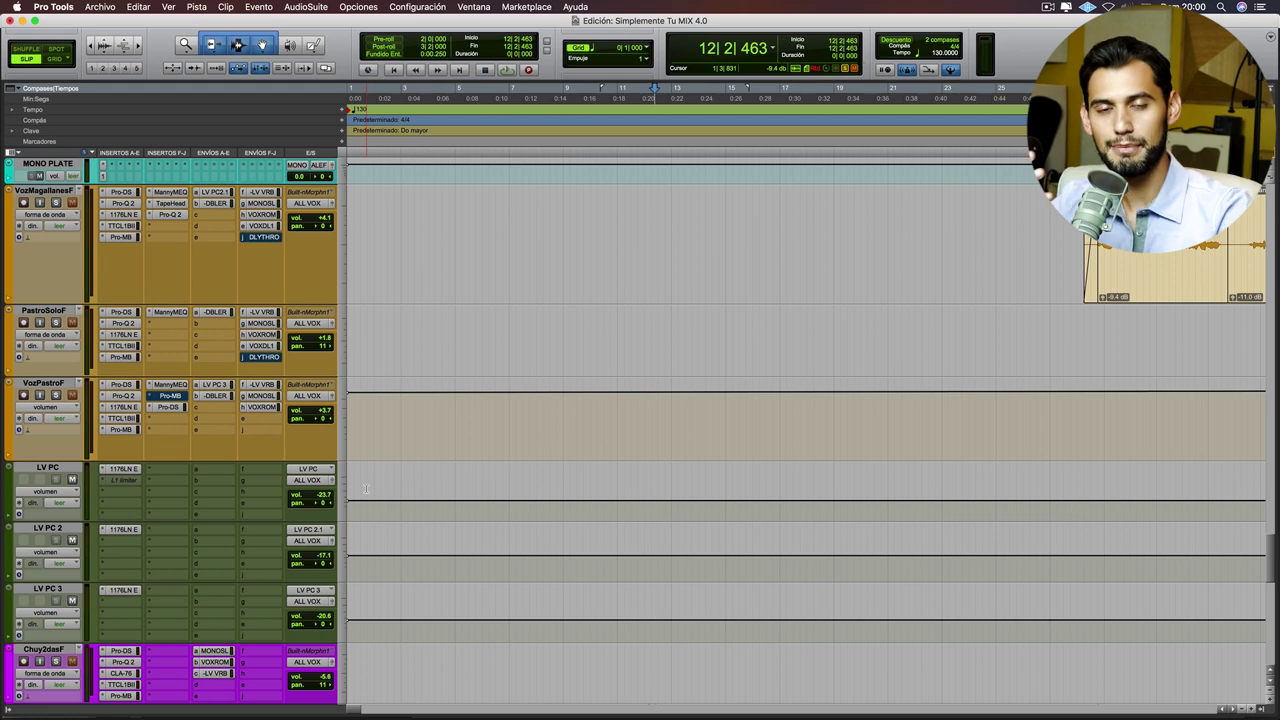
scroll(420, 457, up, 10)
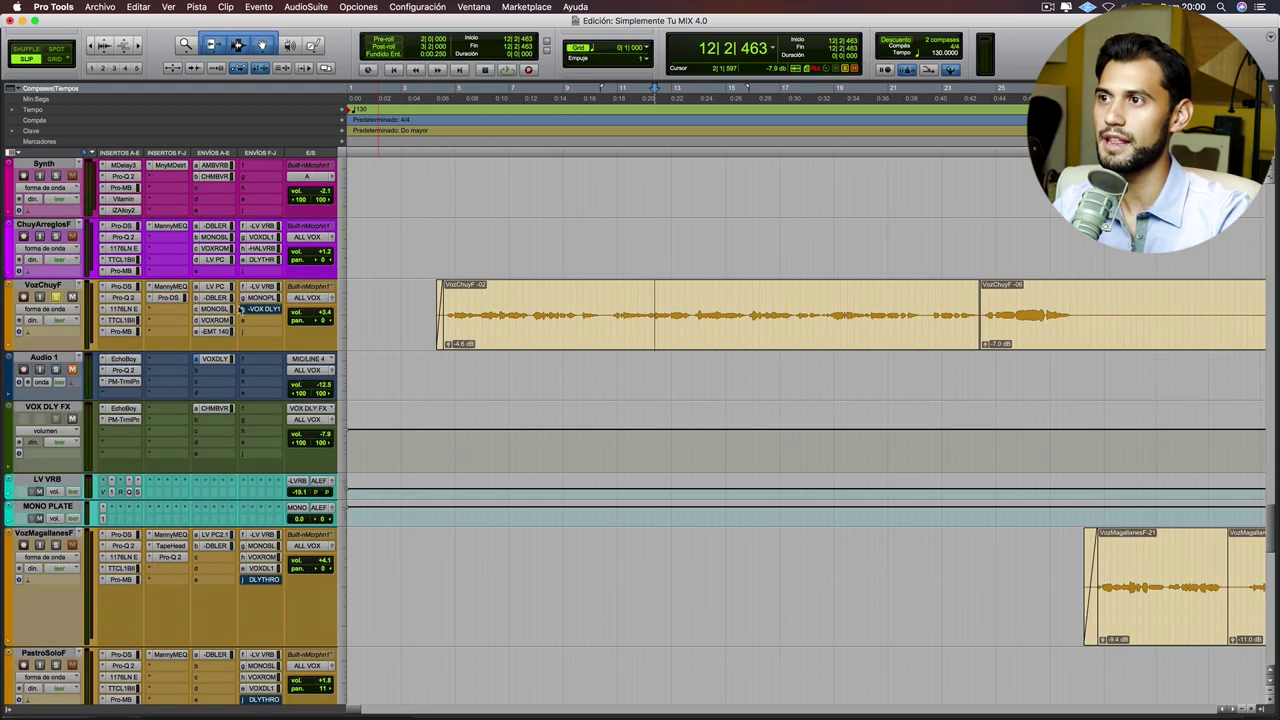
click(228, 298)
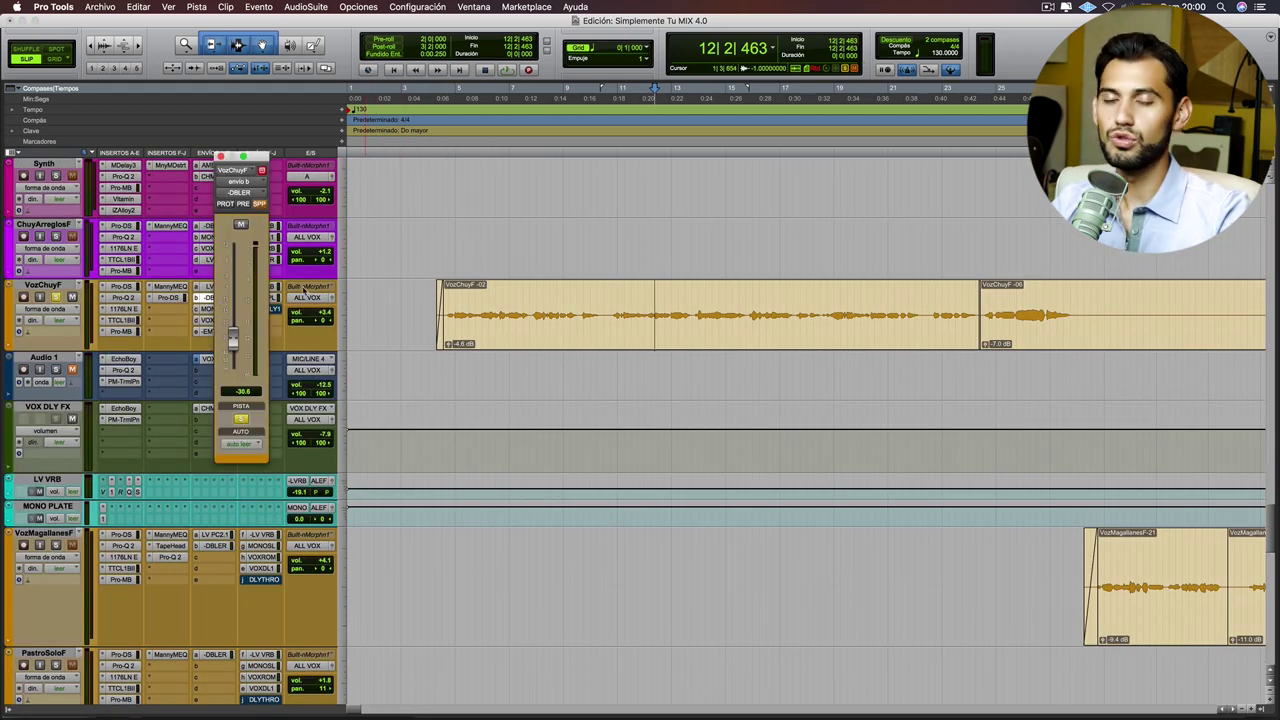
click(221, 157)
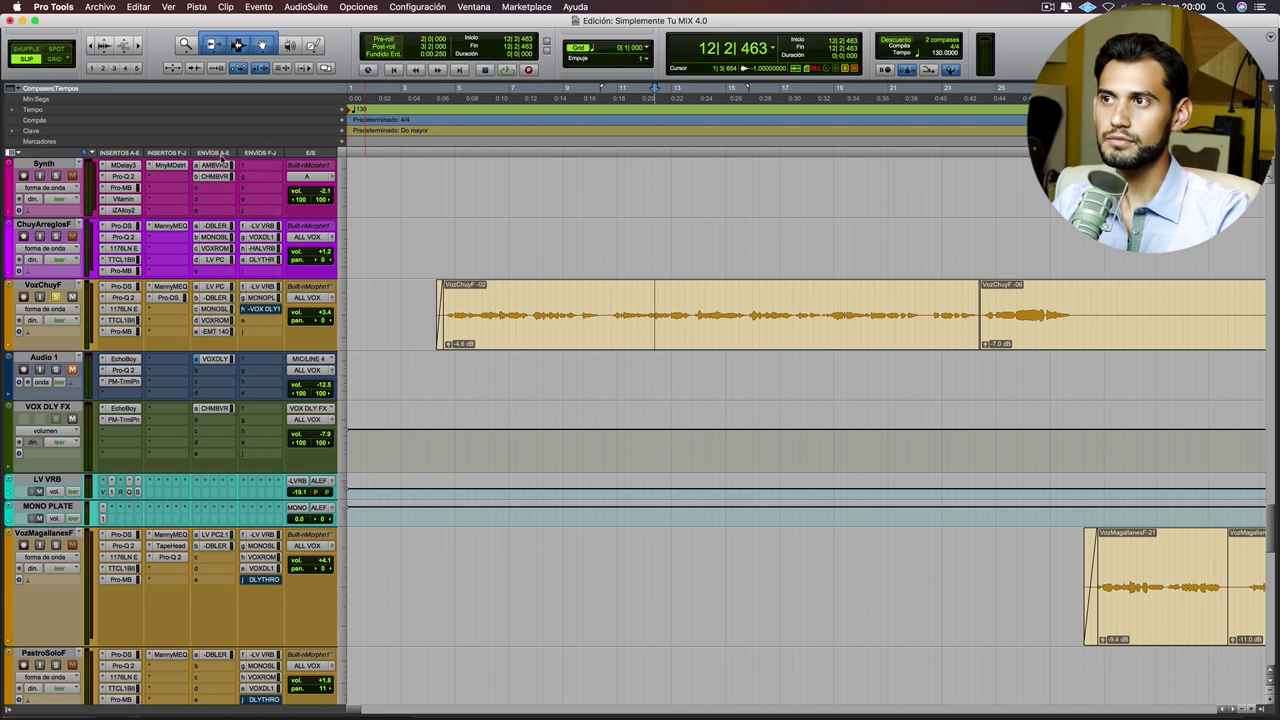
click(216, 311)
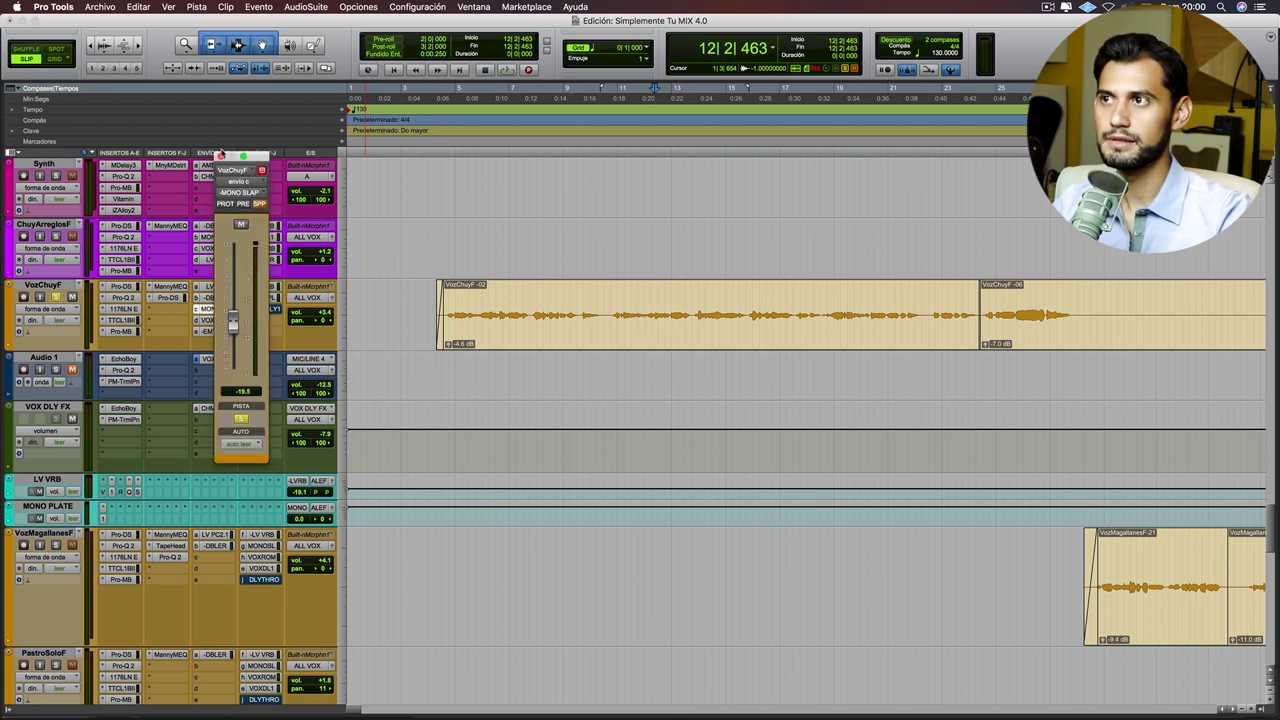
click(222, 154)
click(211, 322)
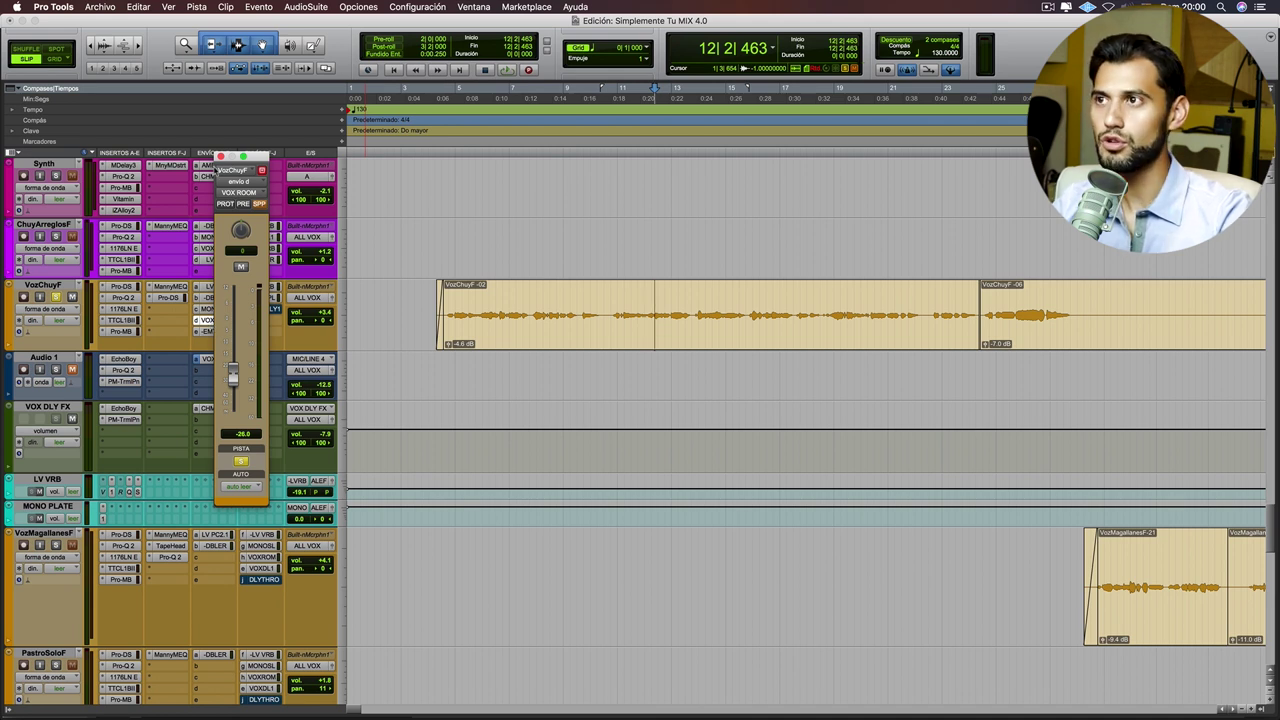
click(221, 157)
click(212, 331)
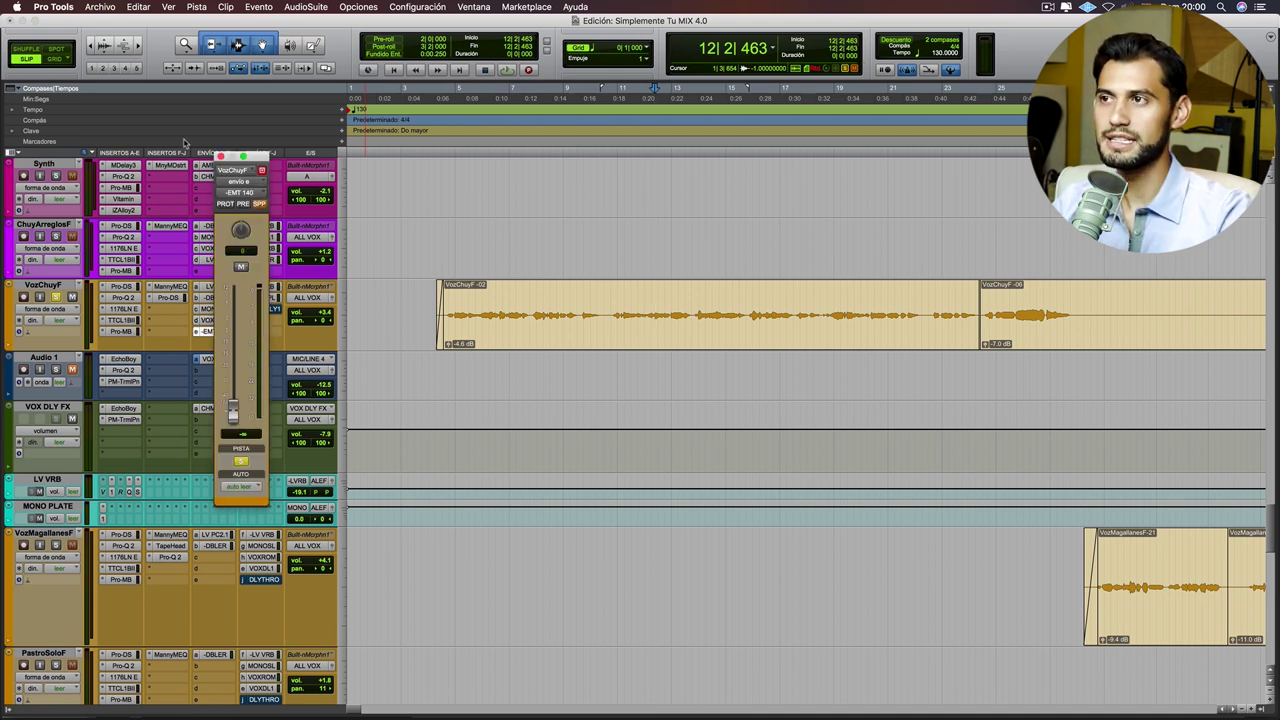
click(220, 157)
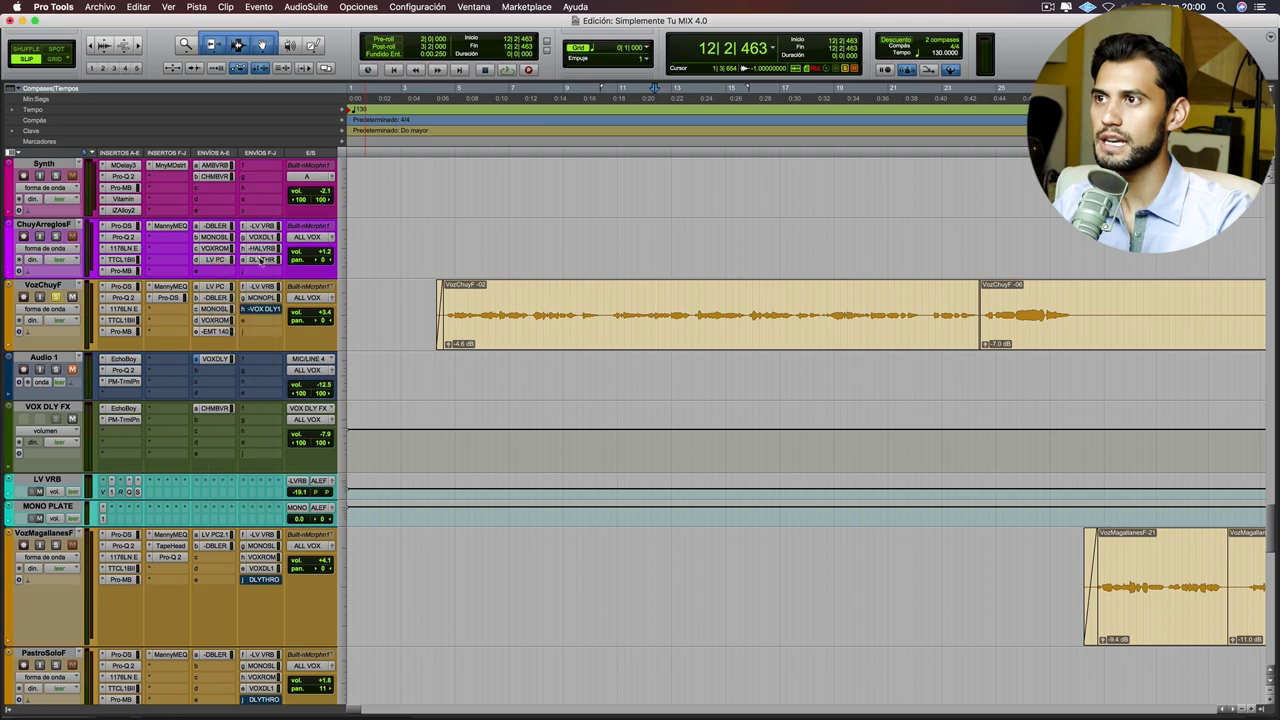
Step: Show VozChuyF's LV VRB send and examine the EMT 140 plate reverb on the LV VRB track, closing both windows
click(261, 289)
scroll(429, 497, down, 15)
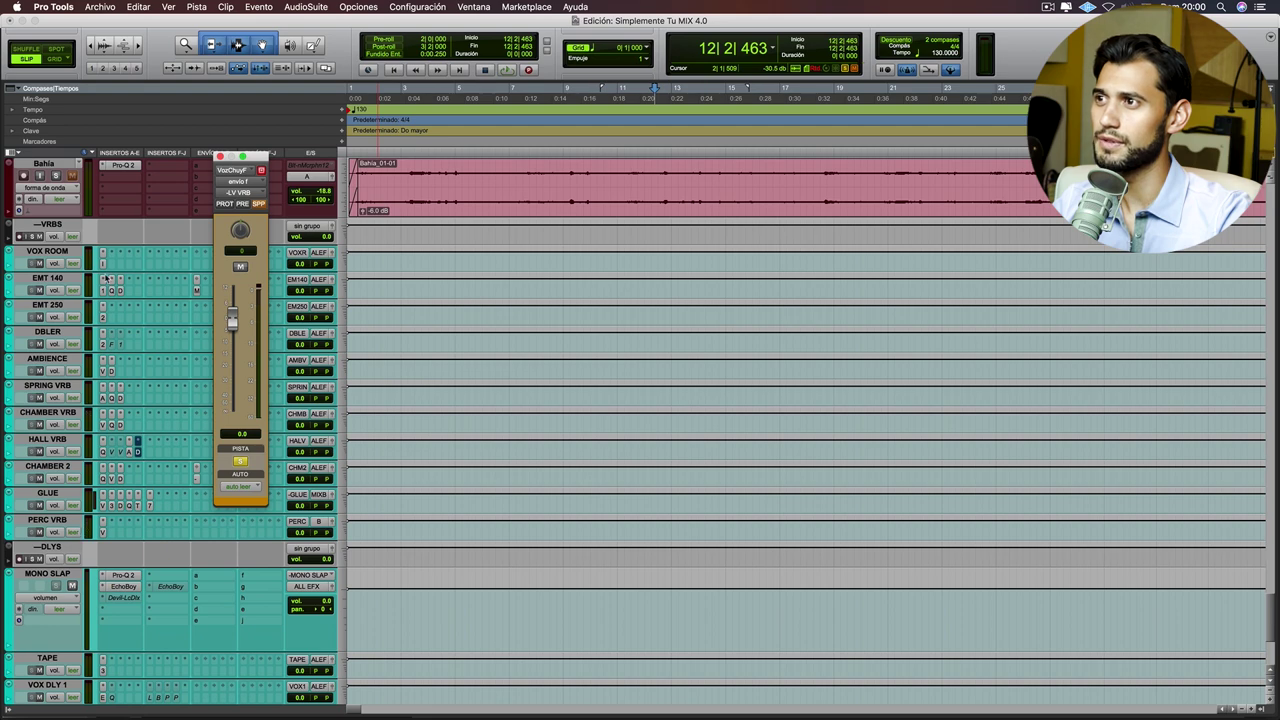
scroll(97, 373, up, 15)
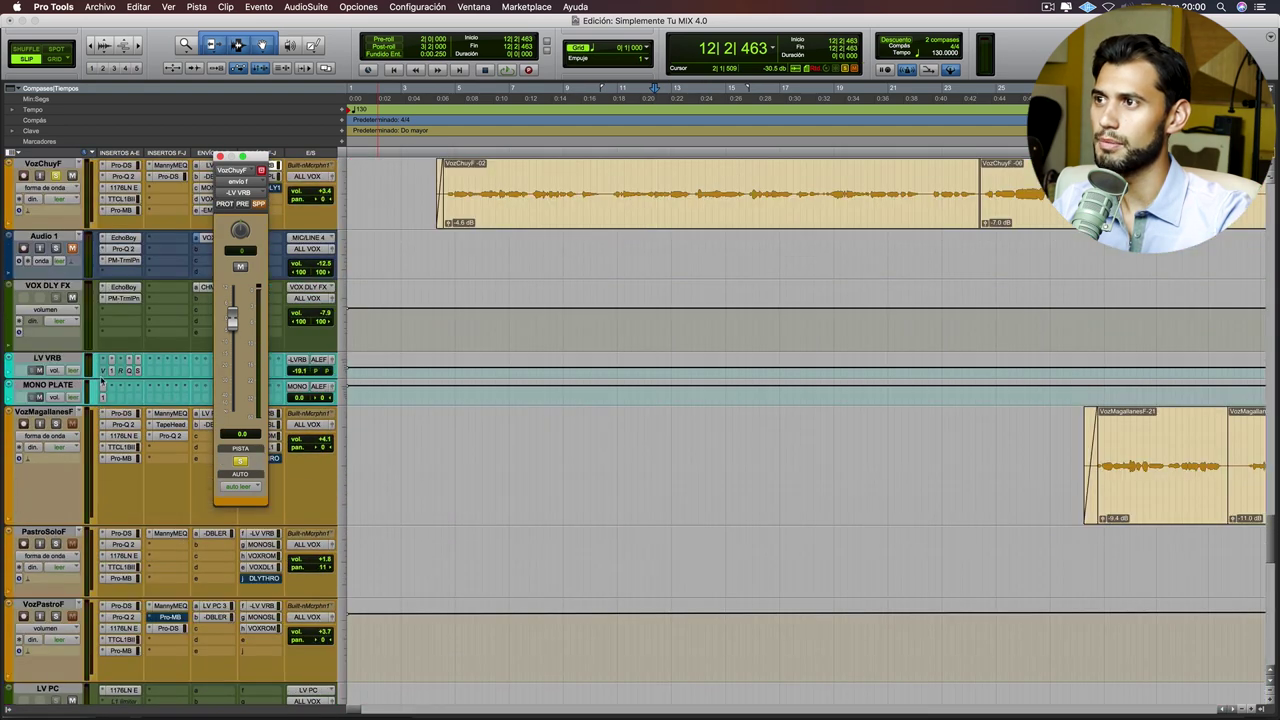
click(110, 372)
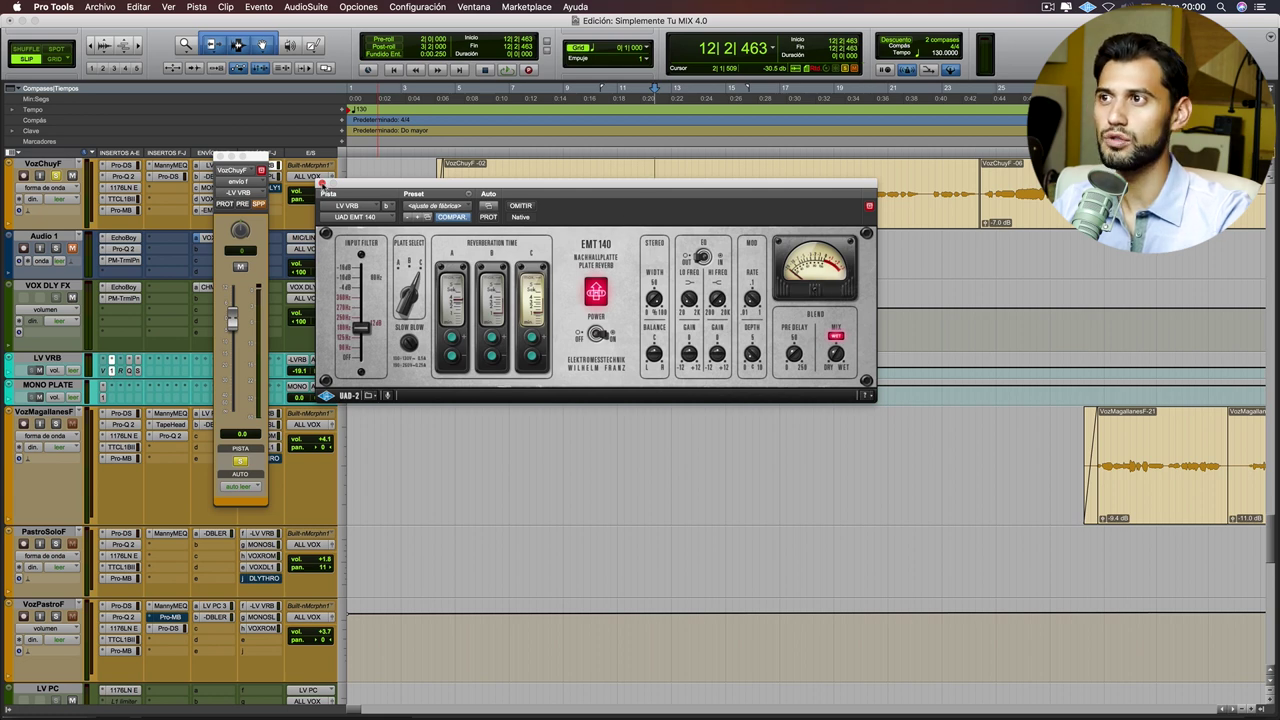
click(321, 184)
click(219, 157)
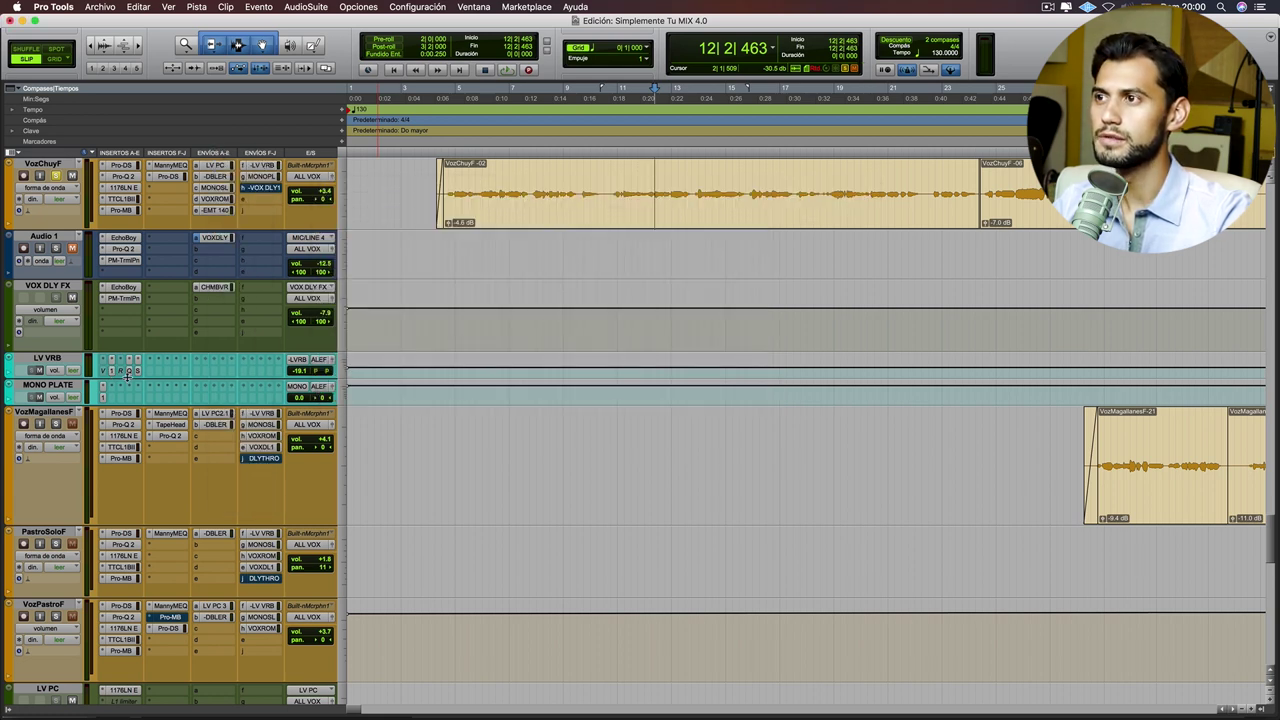
Step: Play the vocal and check VozChuyF's send level to MONO PLATE, closing the send window while playback continues
scroll(381, 391, up, 5)
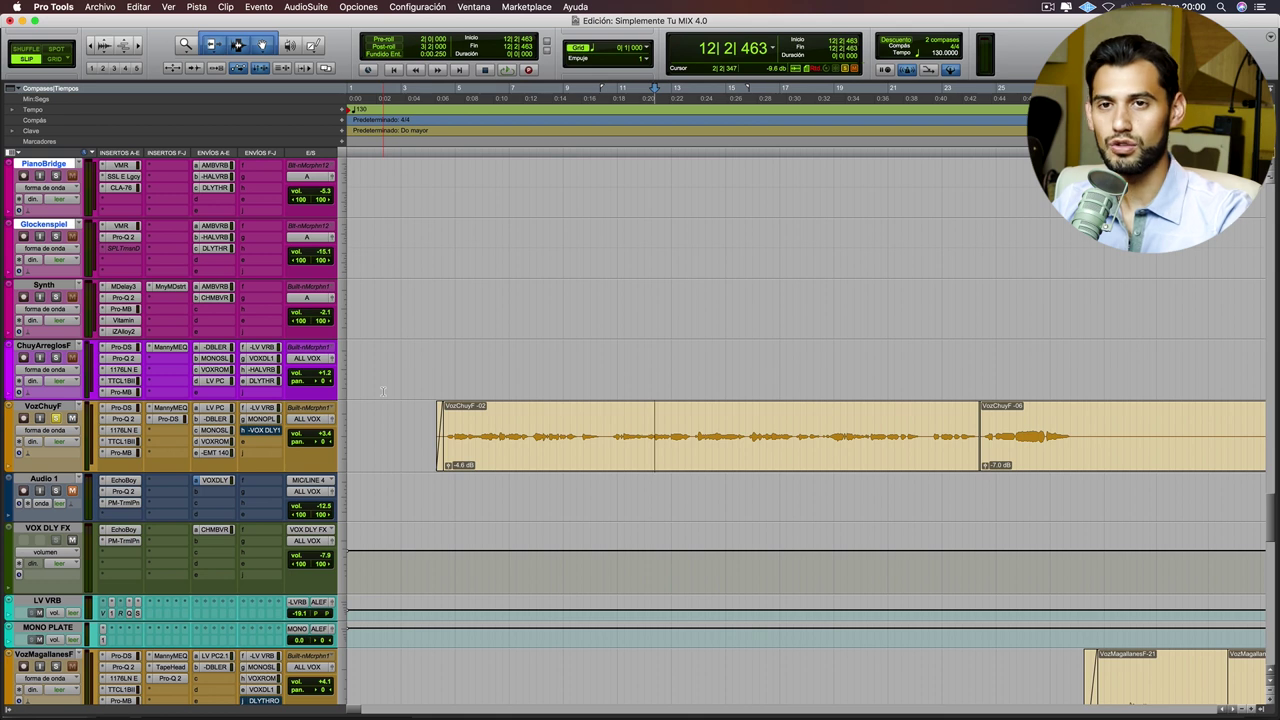
key(space)
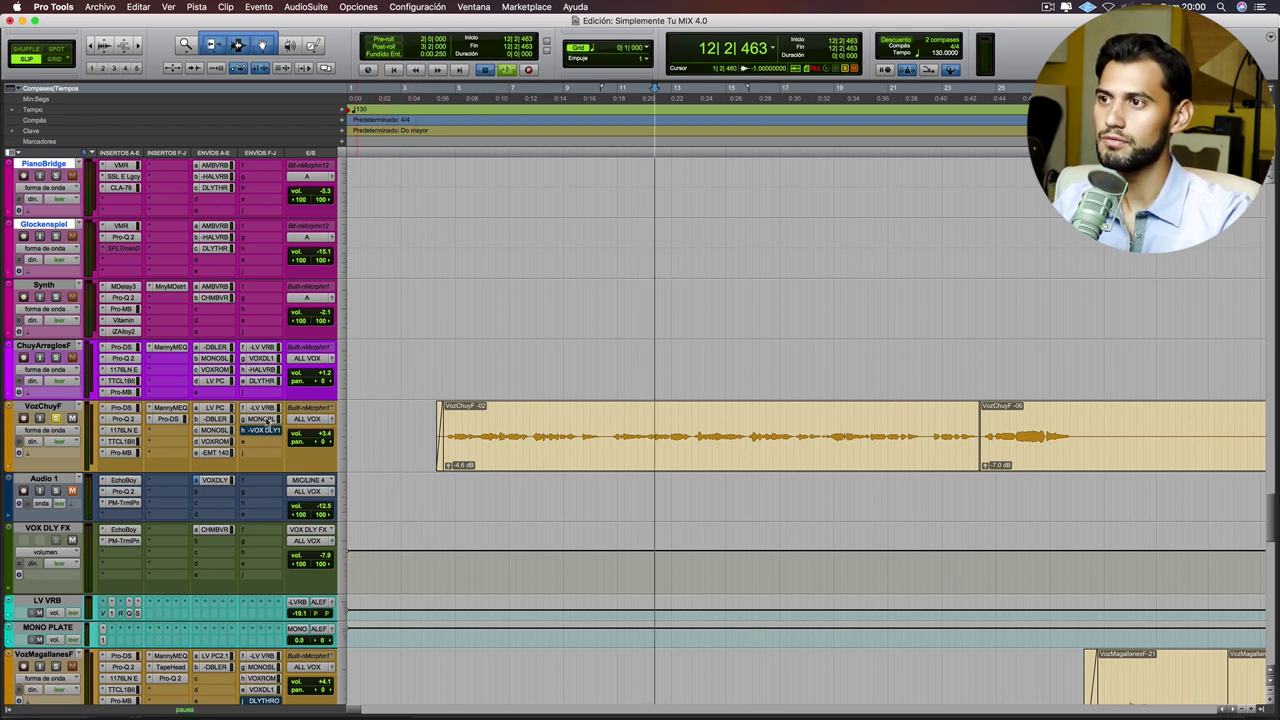
click(264, 419)
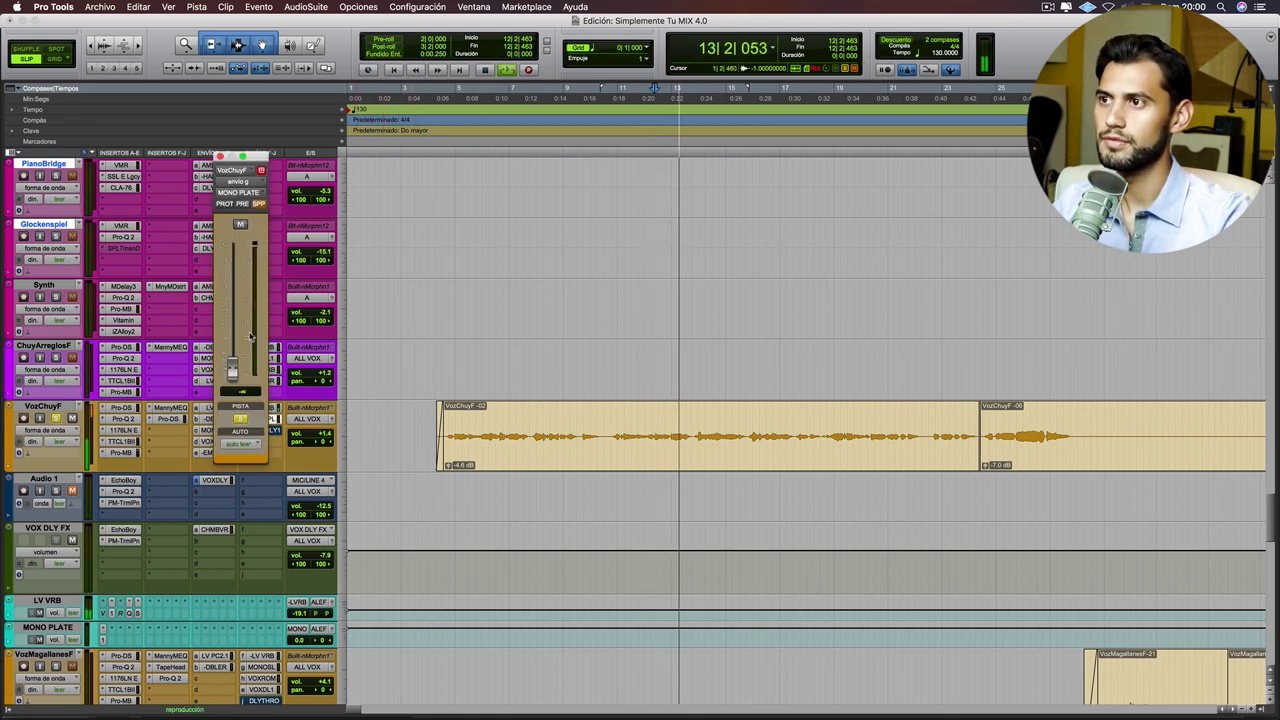
click(219, 157)
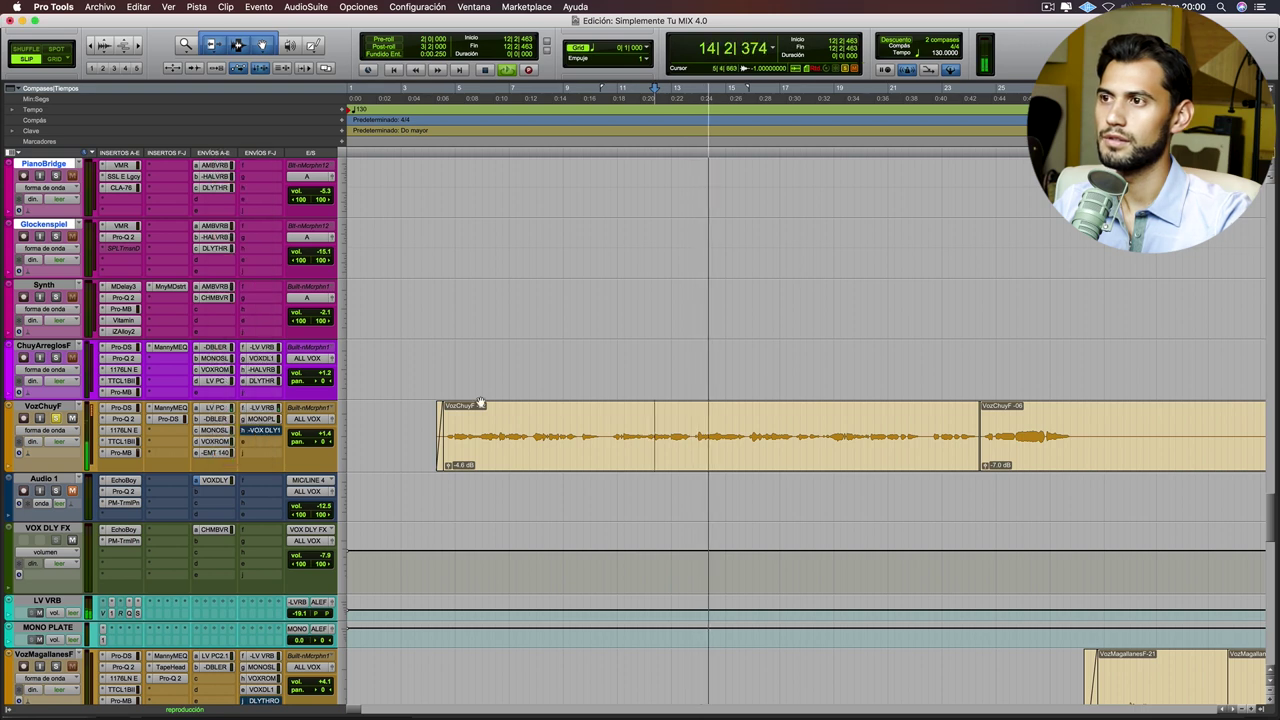
scroll(400, 520, down, 2)
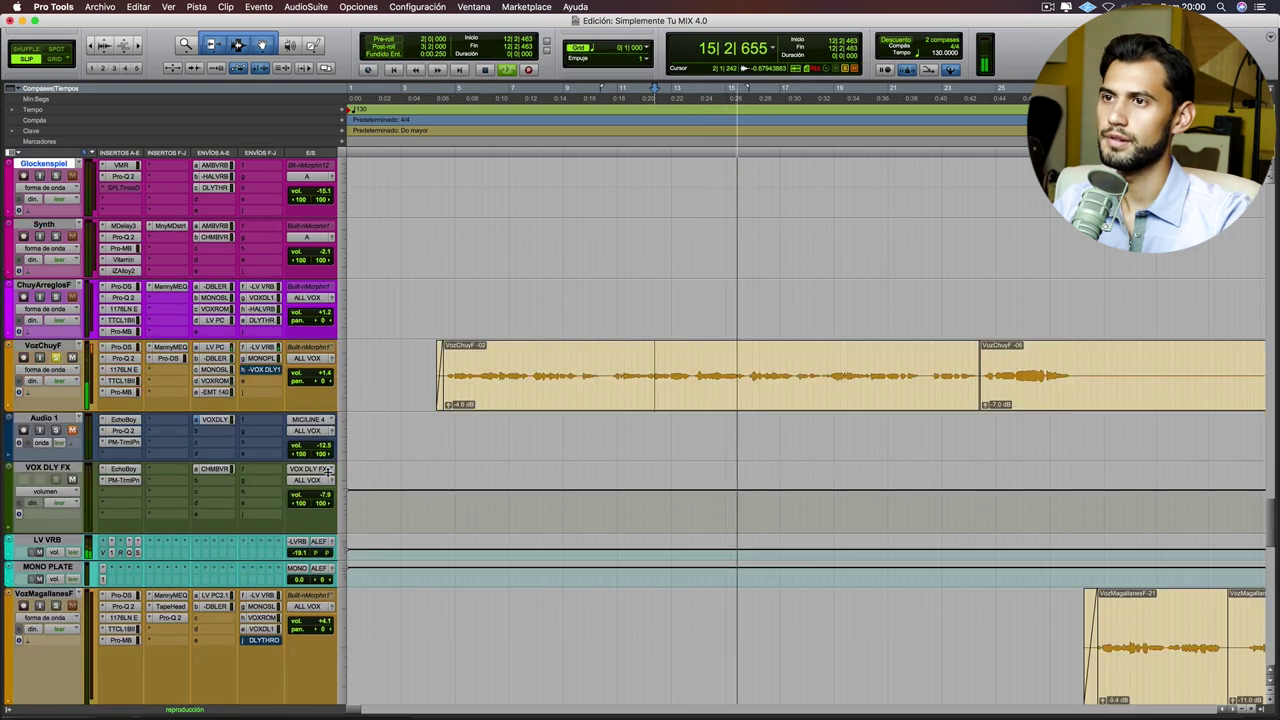
scroll(470, 570, right, 3)
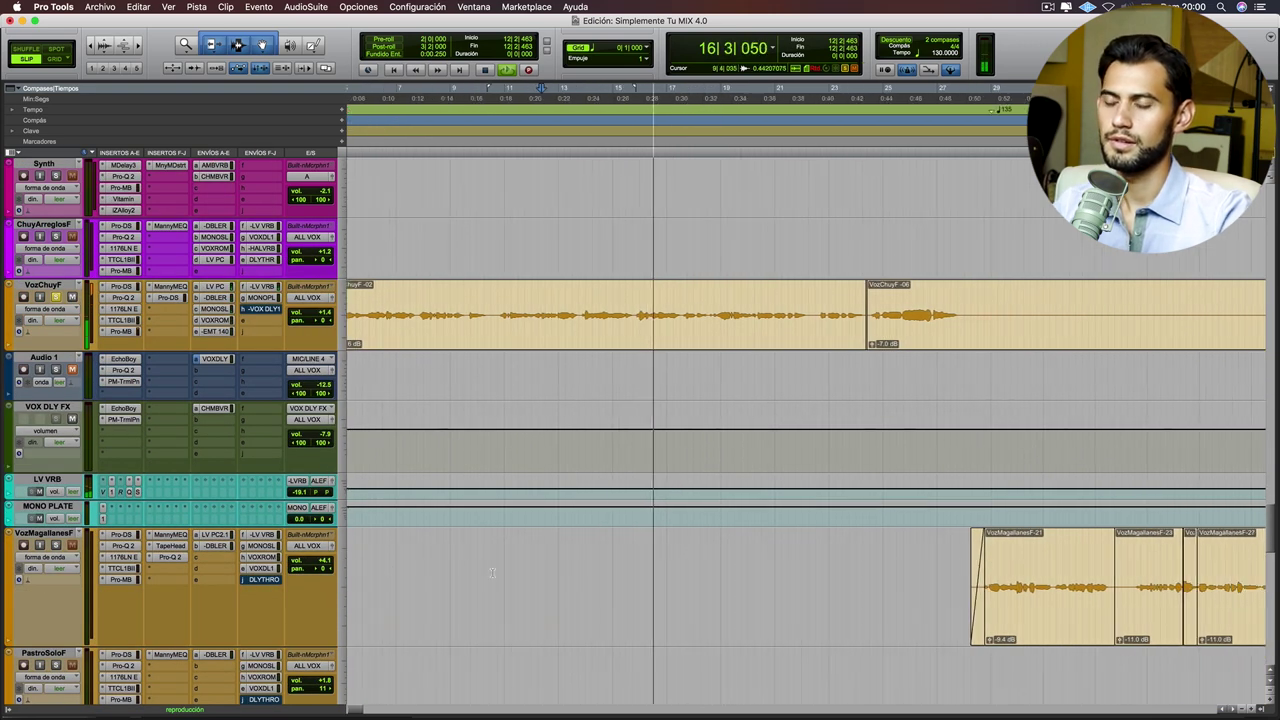
Step: Play the soloed VozMagallanesF vocal from just before its first clip, around bar 28, stopping after a short listen
scroll(462, 570, down, 2)
click(713, 575)
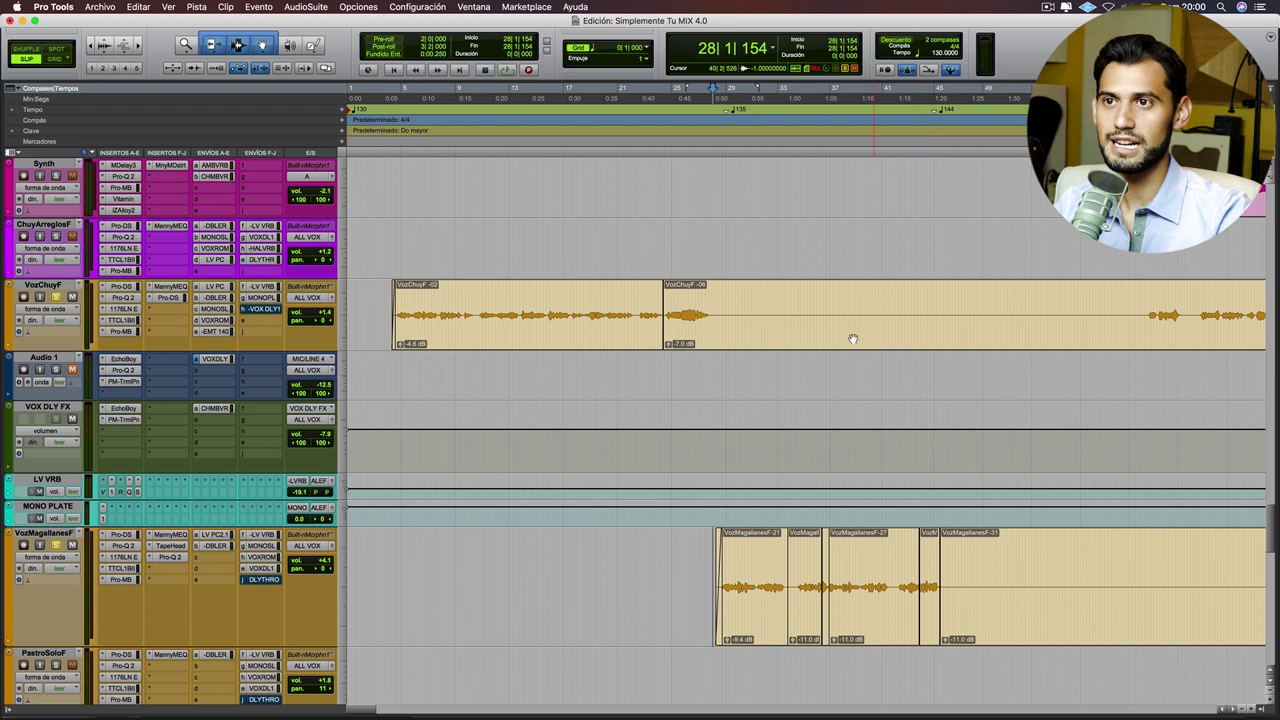
key(super+bracketright)
key(space)
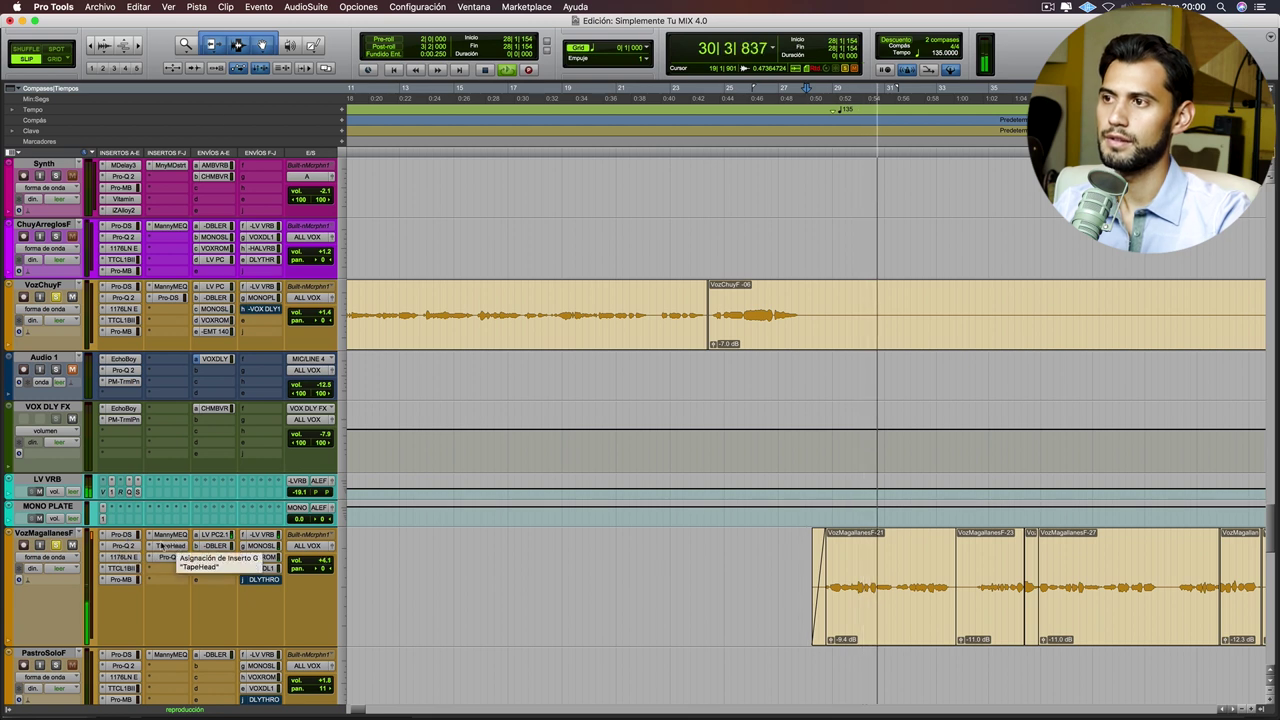
key(space)
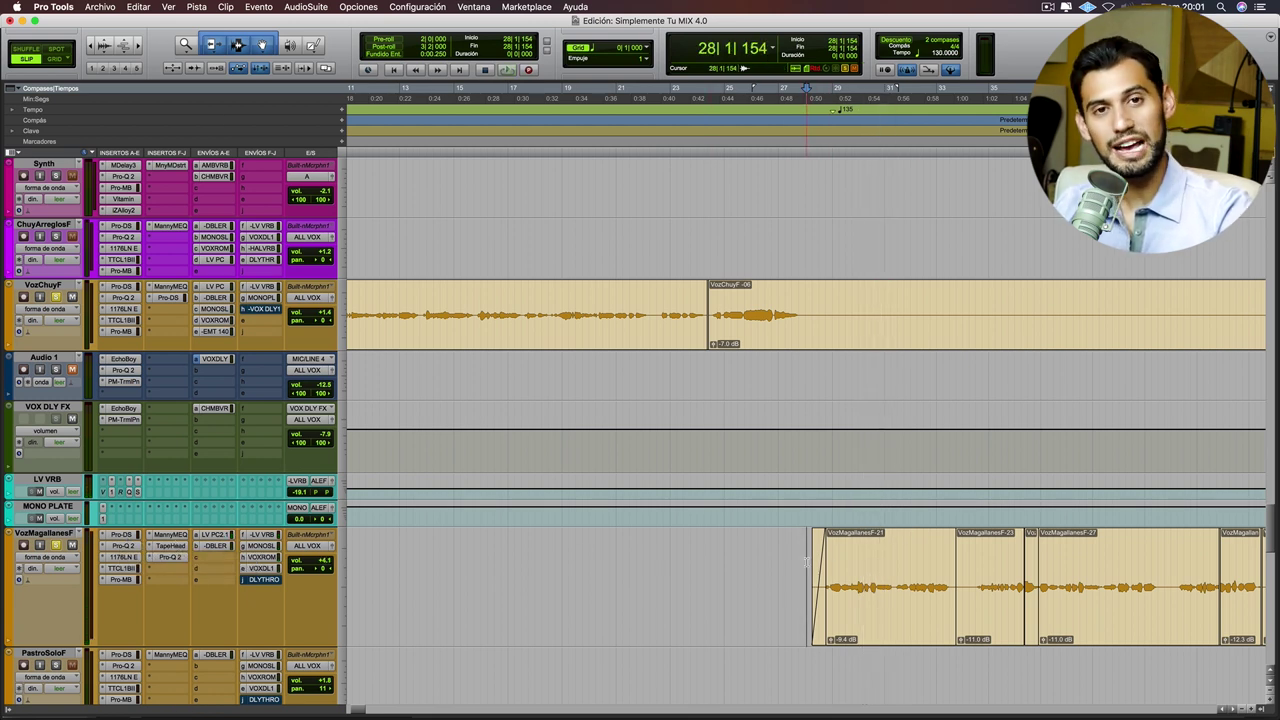
Step: Examine VozMagallanesF's Pro-DS de-esser and first Pro-Q 2, comparing the EQ bypassed and active during playback
click(122, 535)
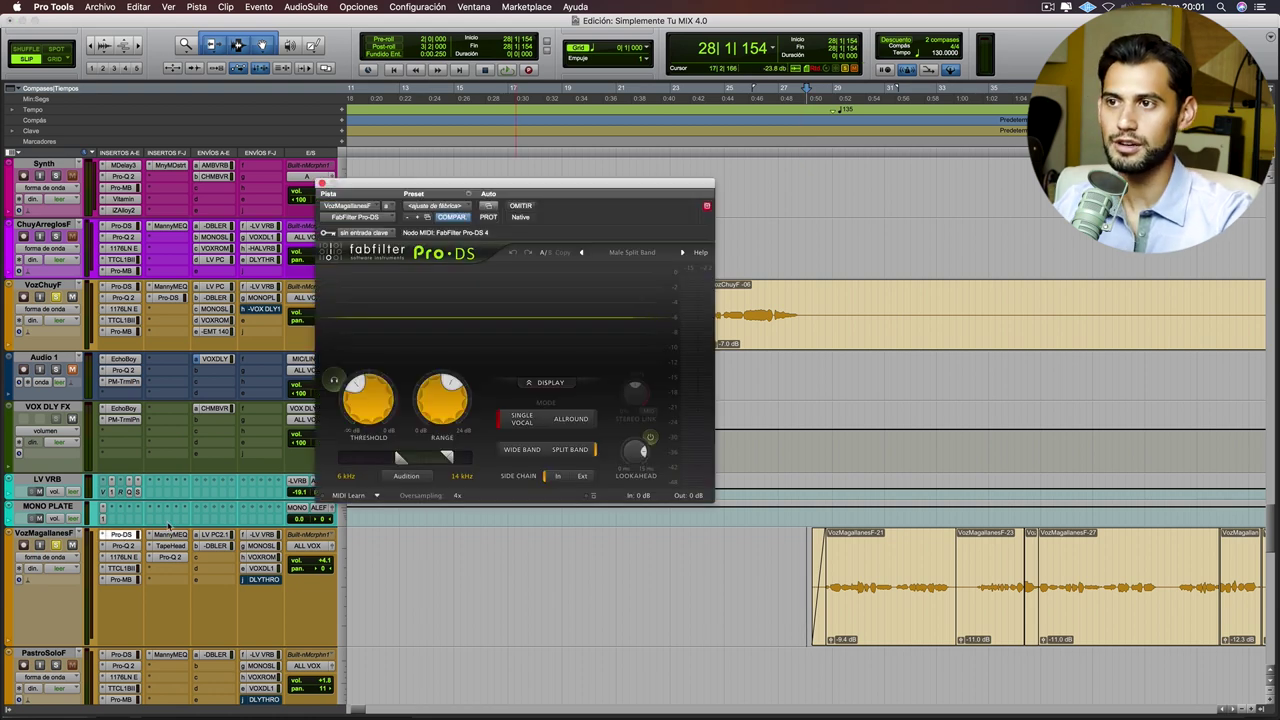
click(124, 546)
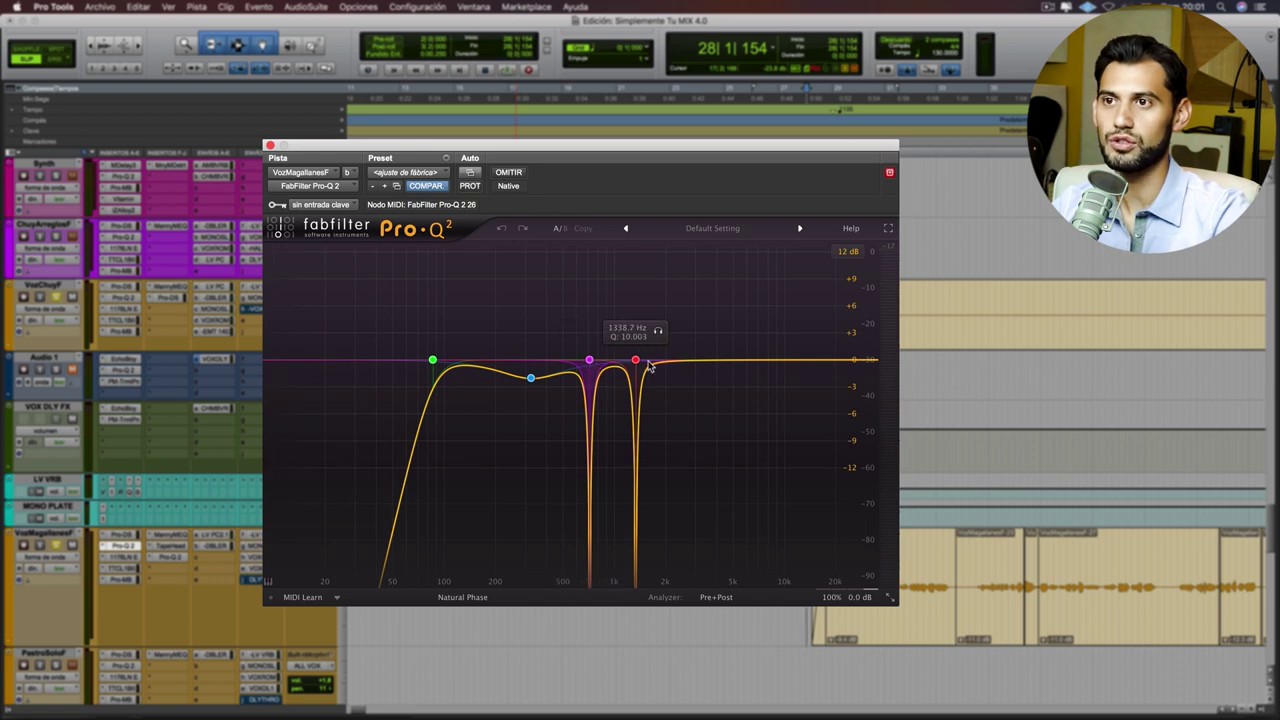
key(space)
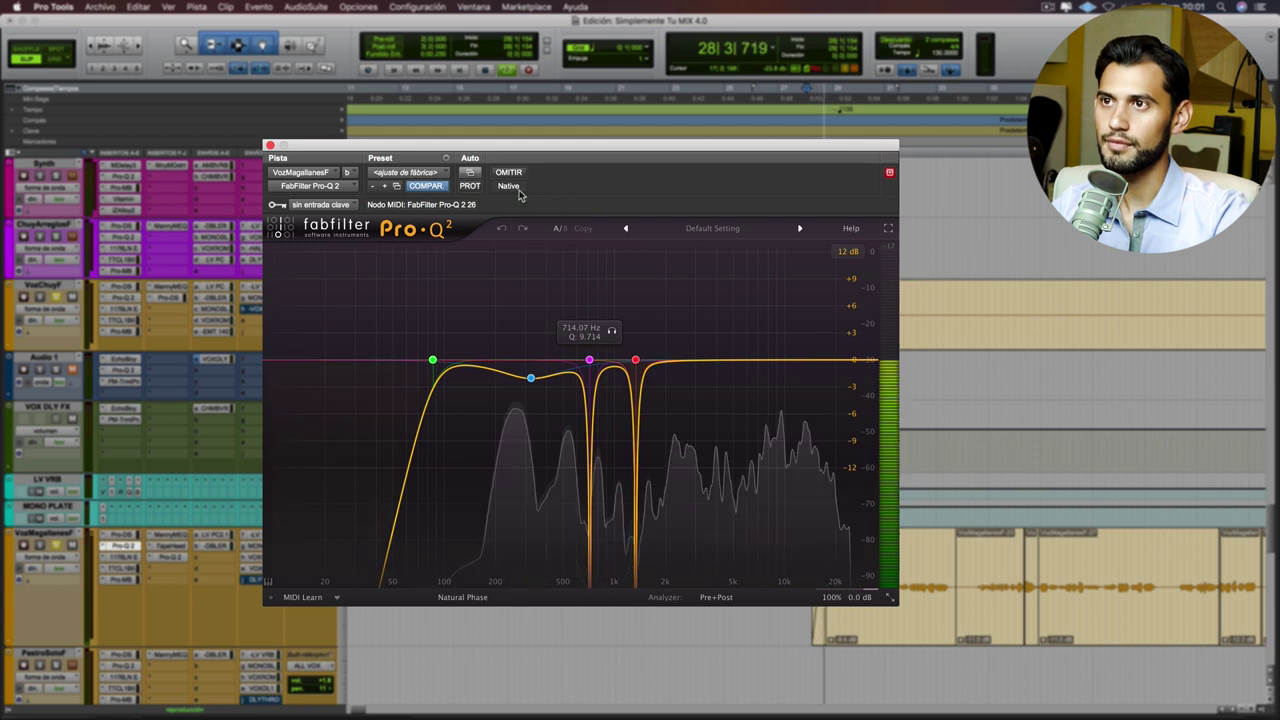
click(515, 175)
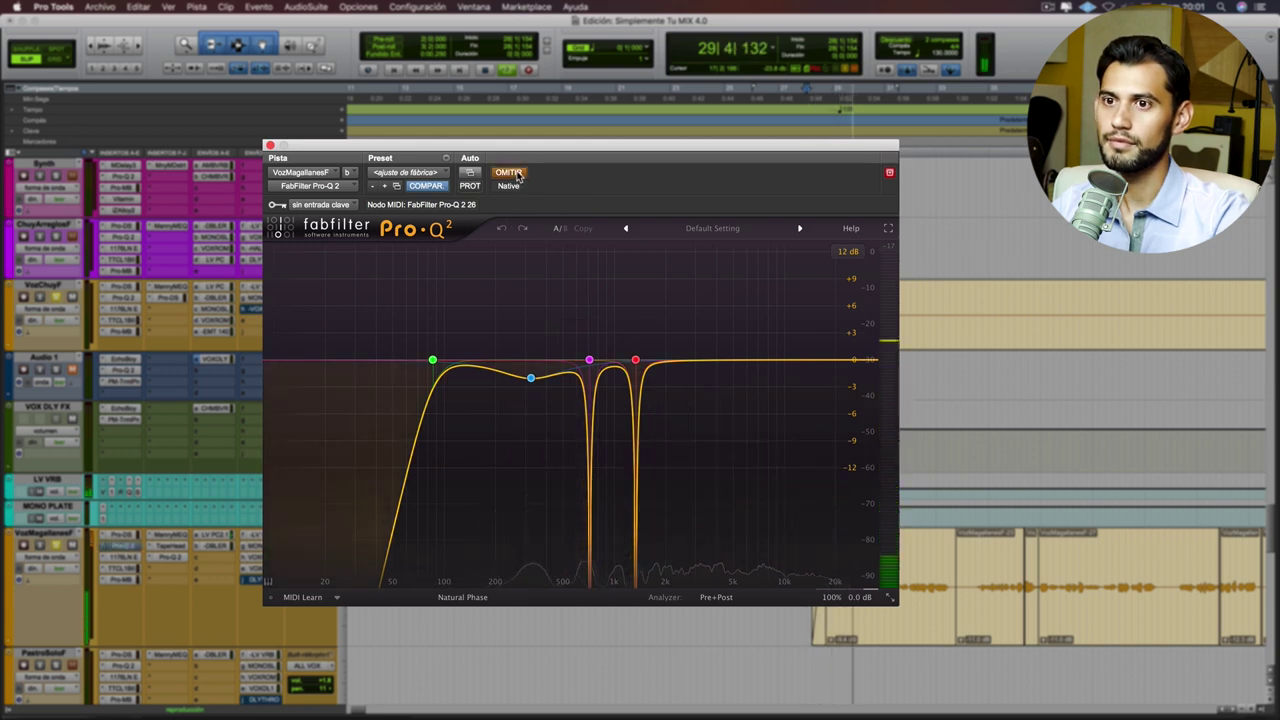
click(512, 174)
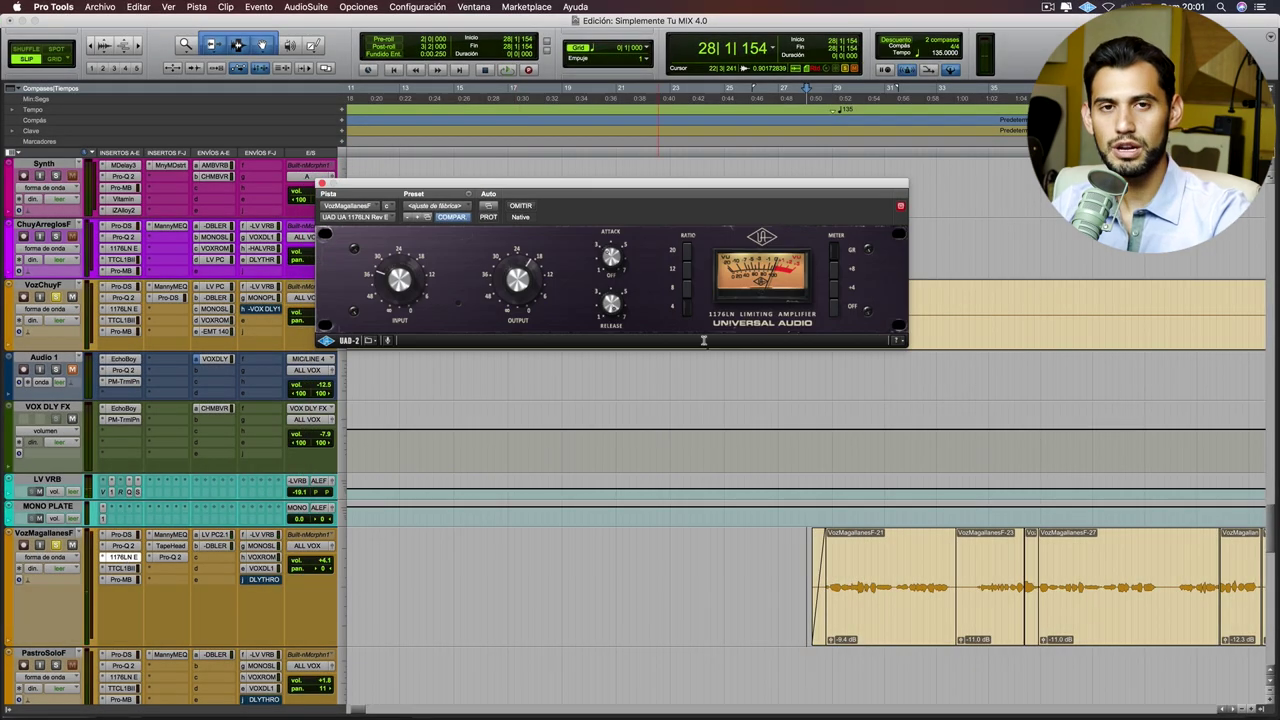
Step: Watch the gain reduction of VozMagallanesF's 1176LN and Tube-Tech CL 1B compressors while the vocal plays
key(space)
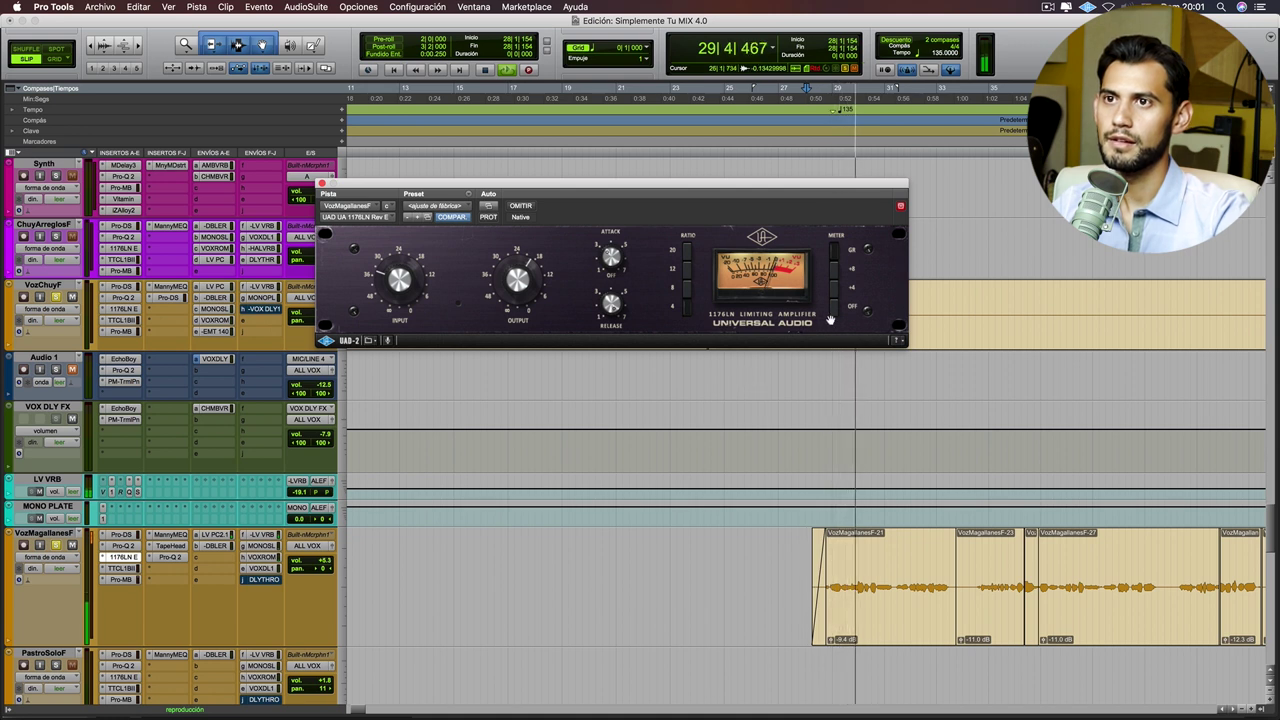
key(space)
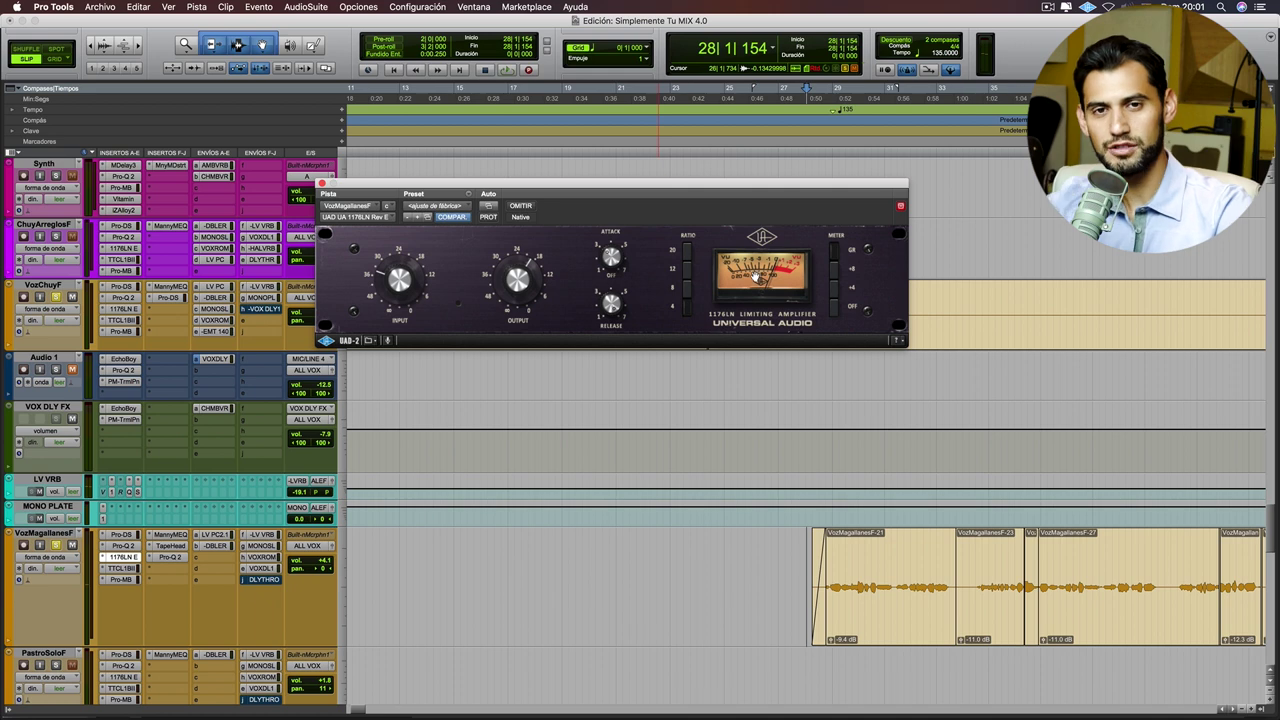
click(122, 568)
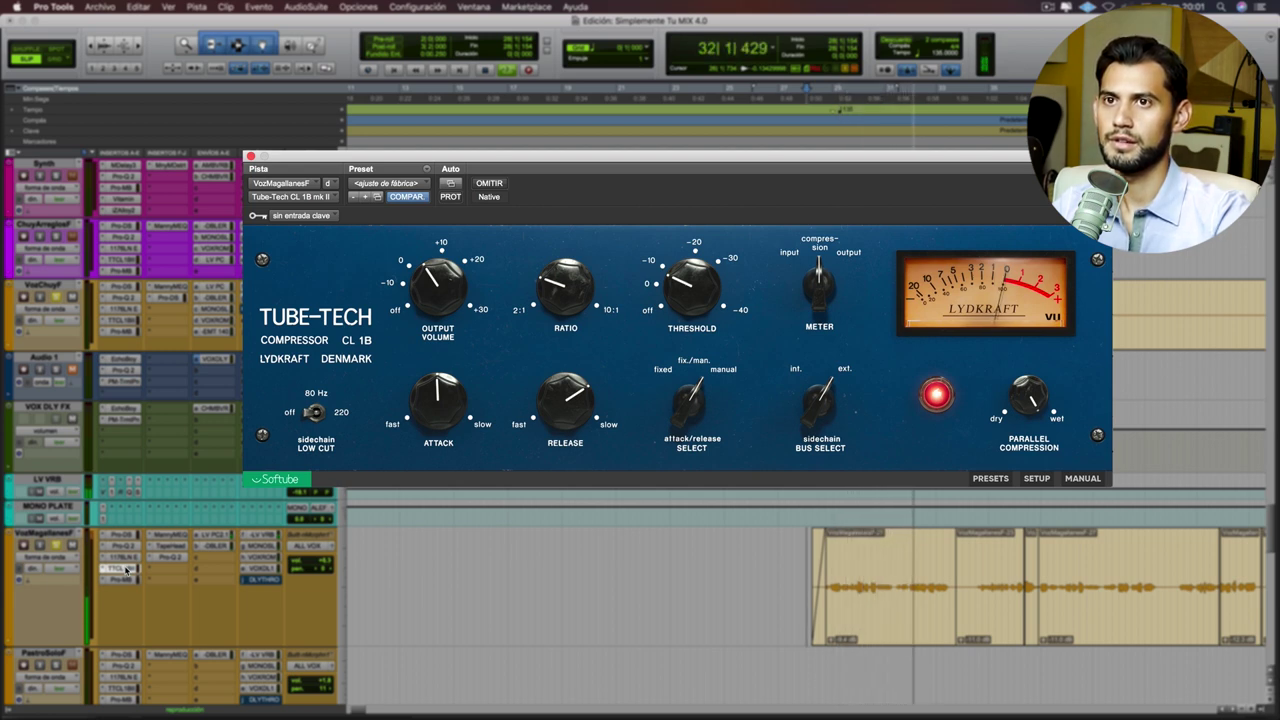
mouse_move(547, 393)
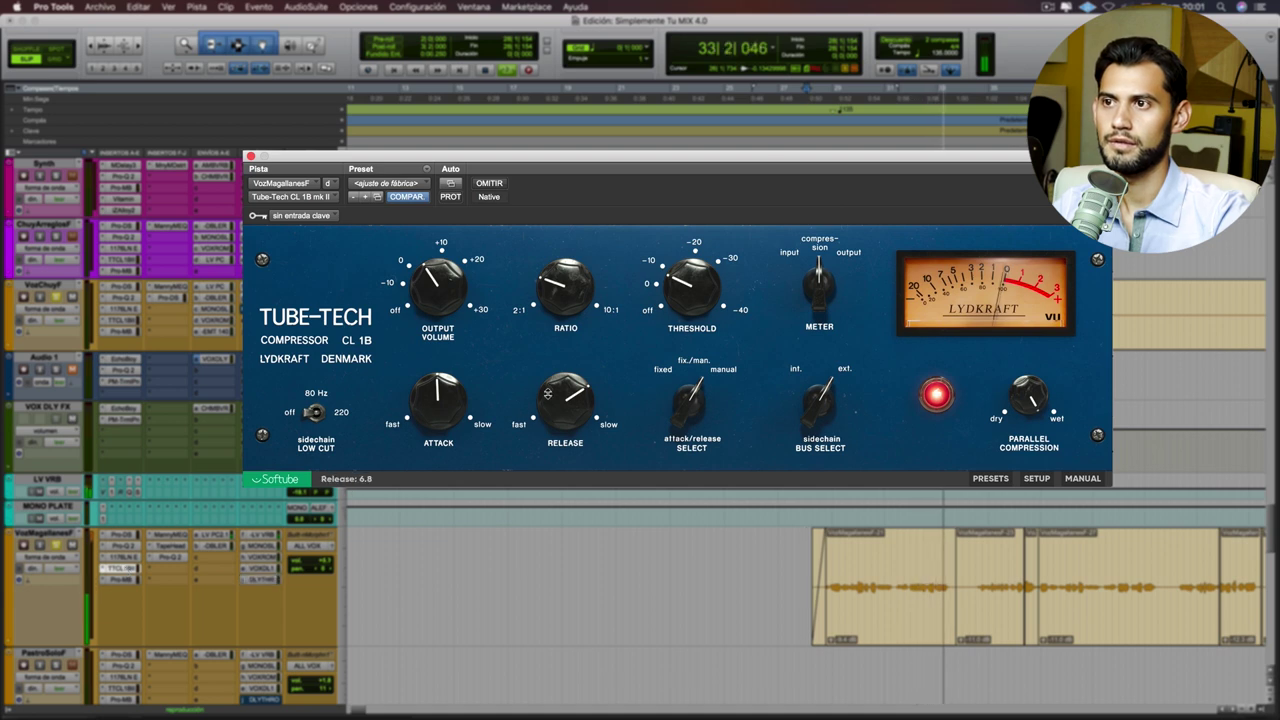
key(space)
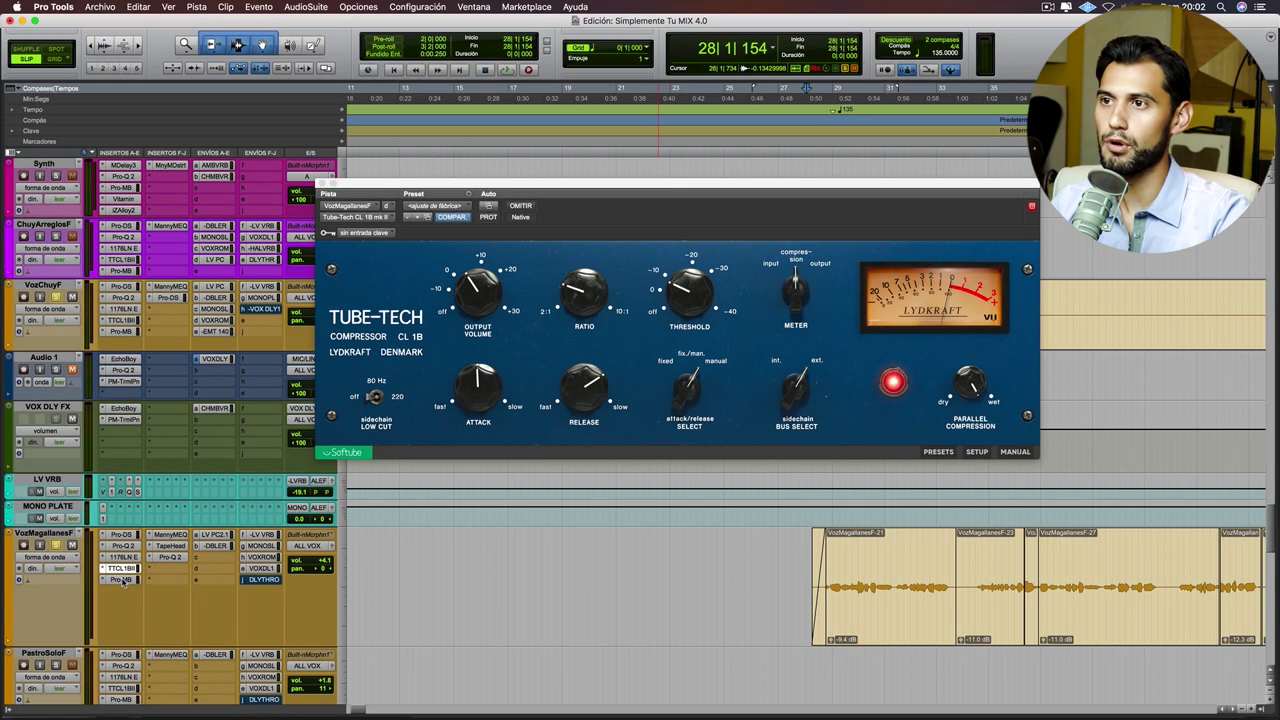
Step: Examine the bands of VozMagallanesF's Pro-MB with the vocal playing, and the gain and frequency settings of its Manny Marroquin EQ
click(120, 579)
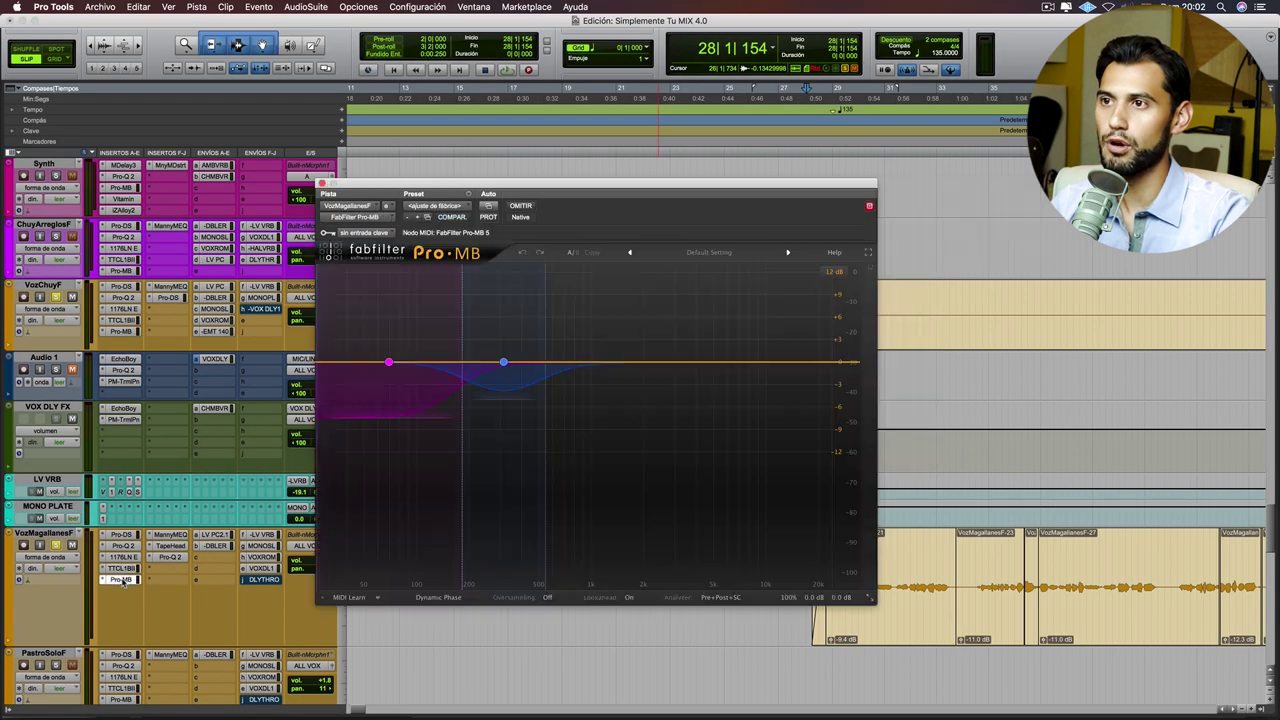
key(space)
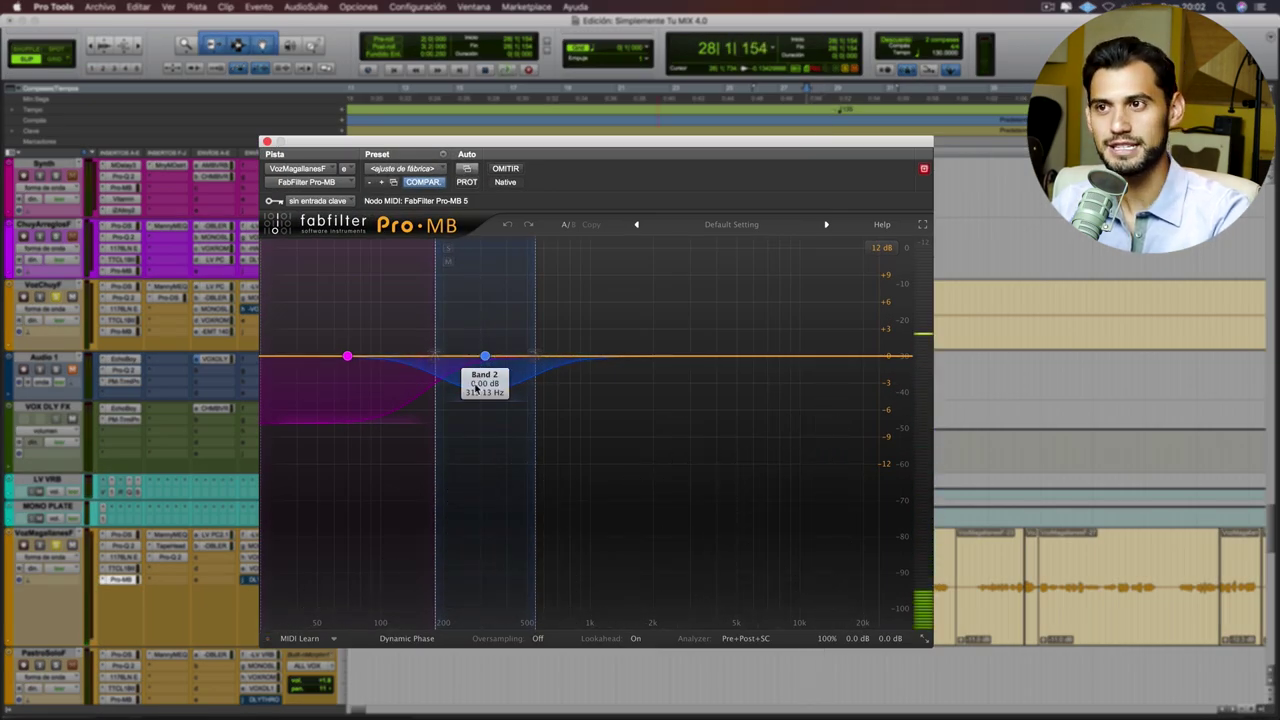
click(174, 537)
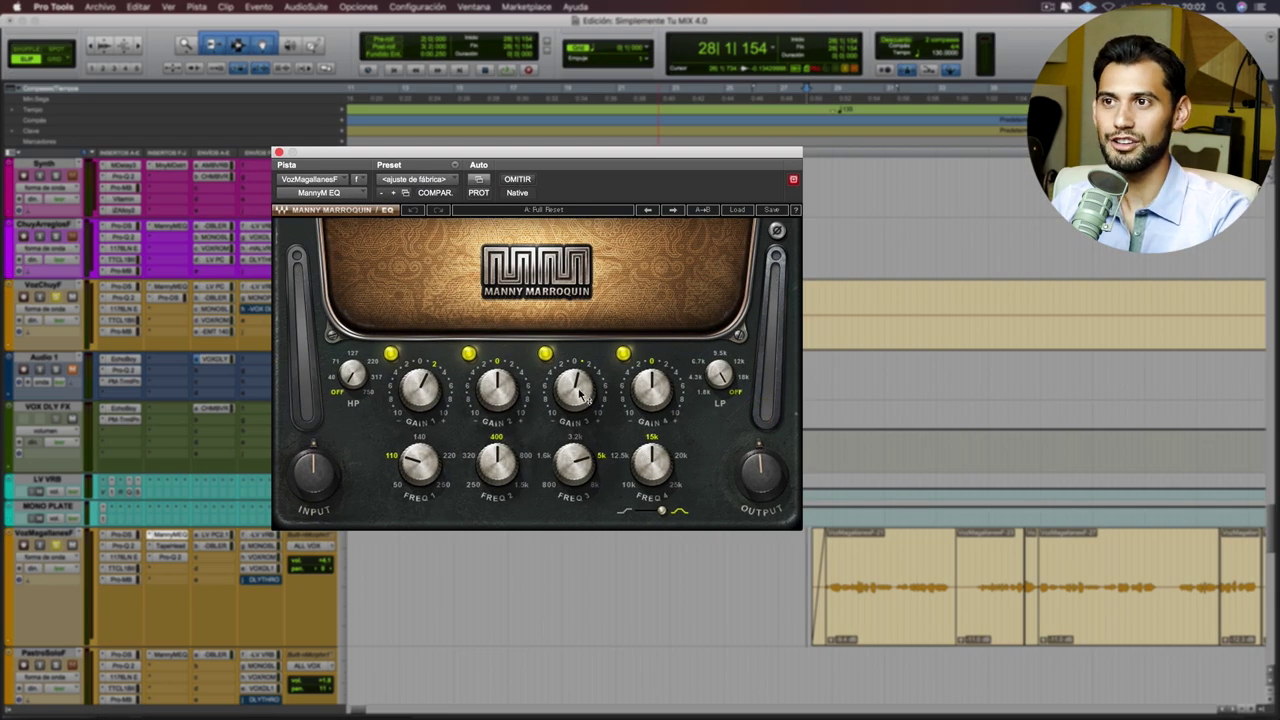
drag(583, 395, 587, 378)
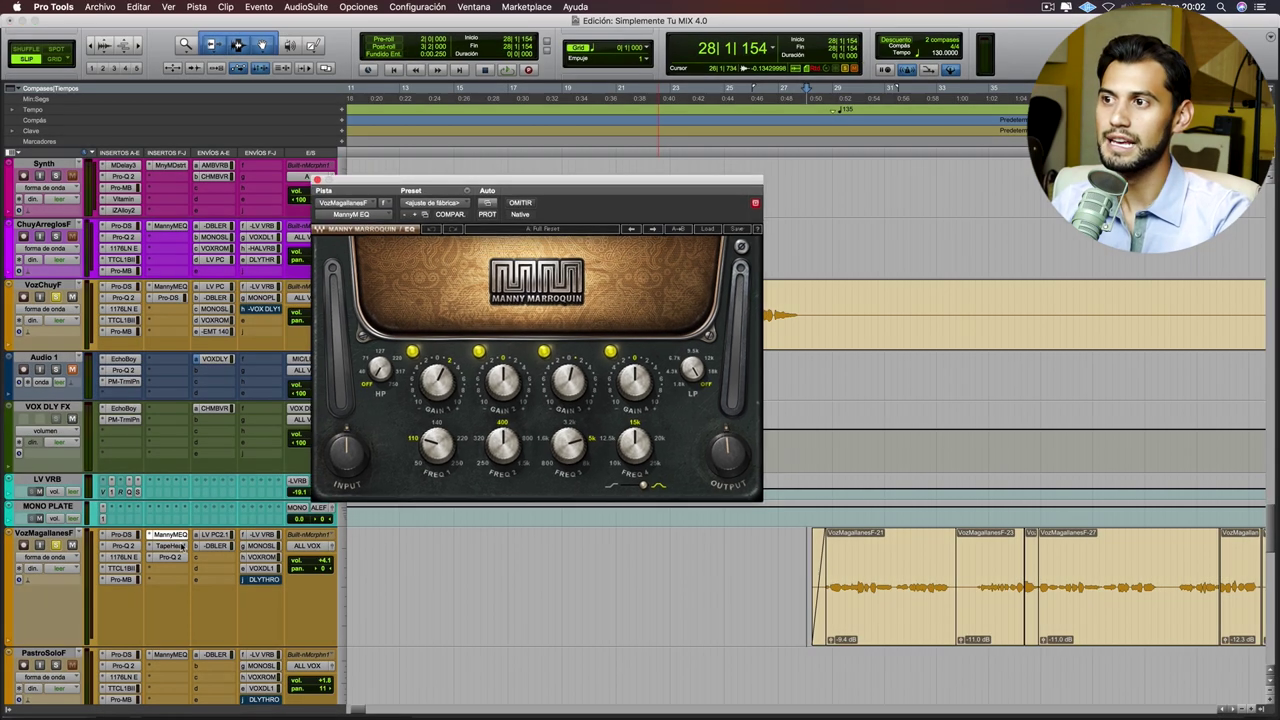
Step: Compare VozMagallanesF's TapeHead saturation bypassed and active during playback, closing the plug-in and stopping playback
click(170, 546)
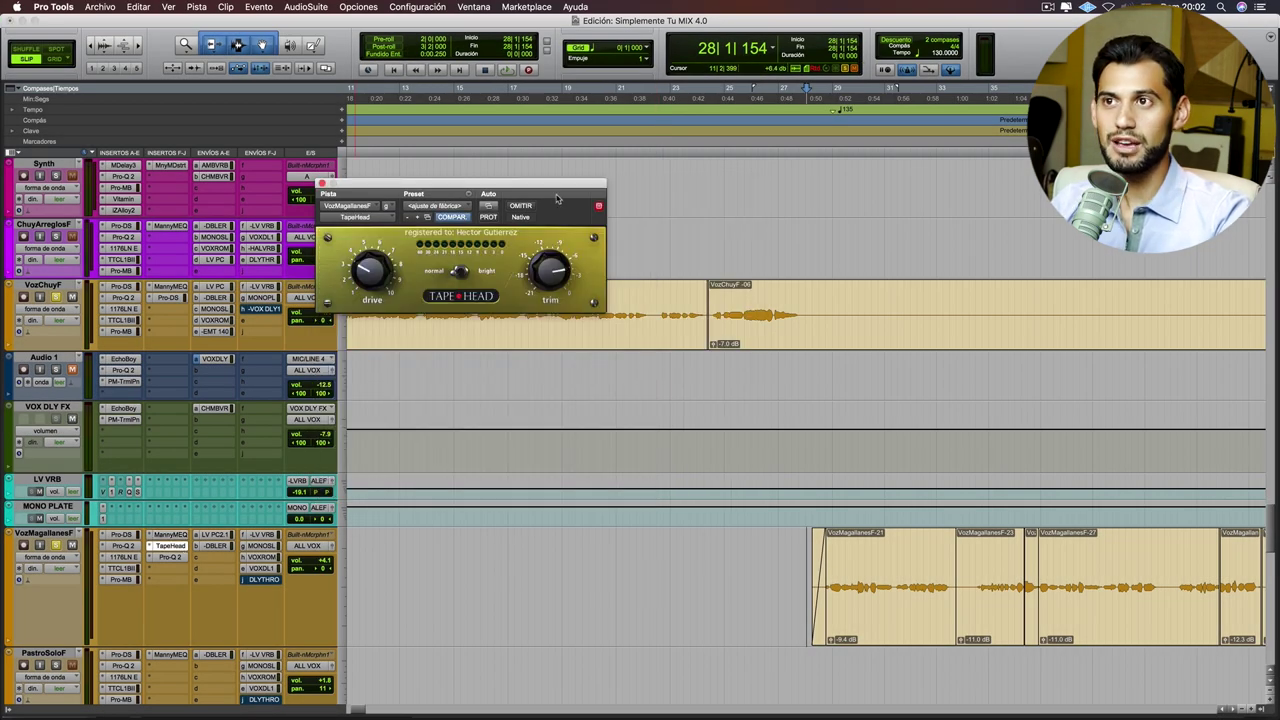
drag(553, 186, 710, 273)
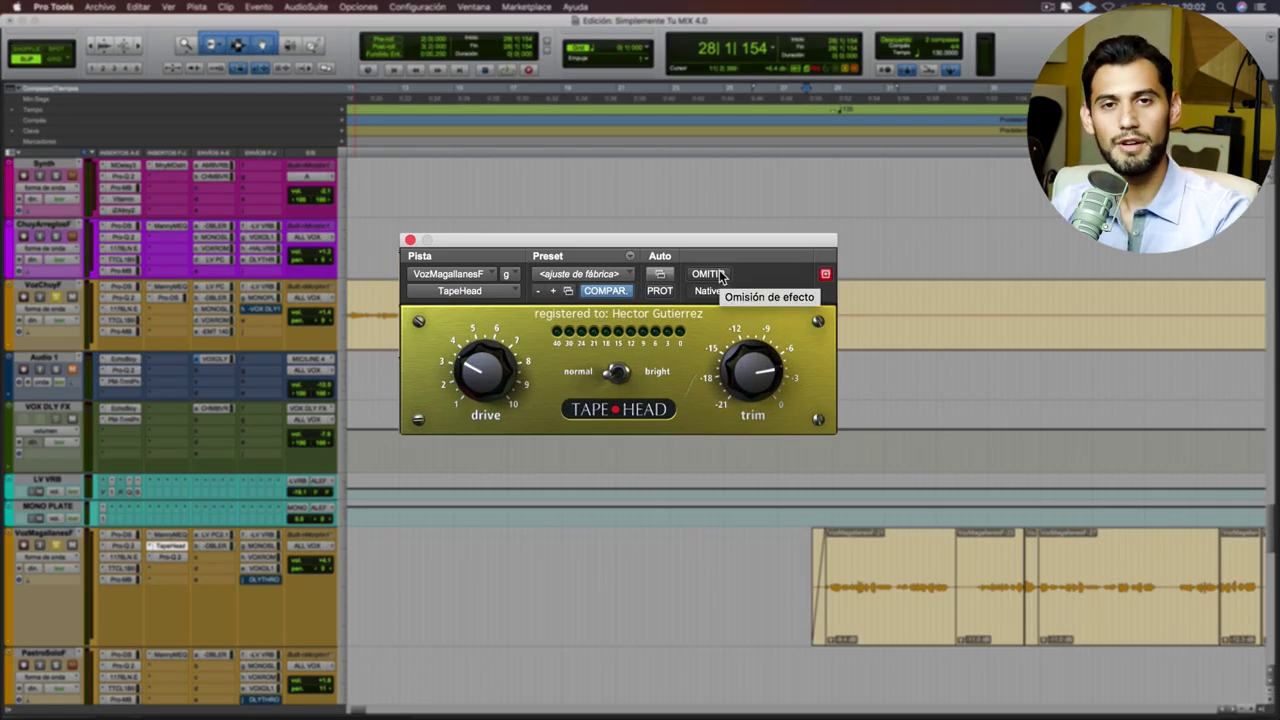
click(718, 275)
key(space)
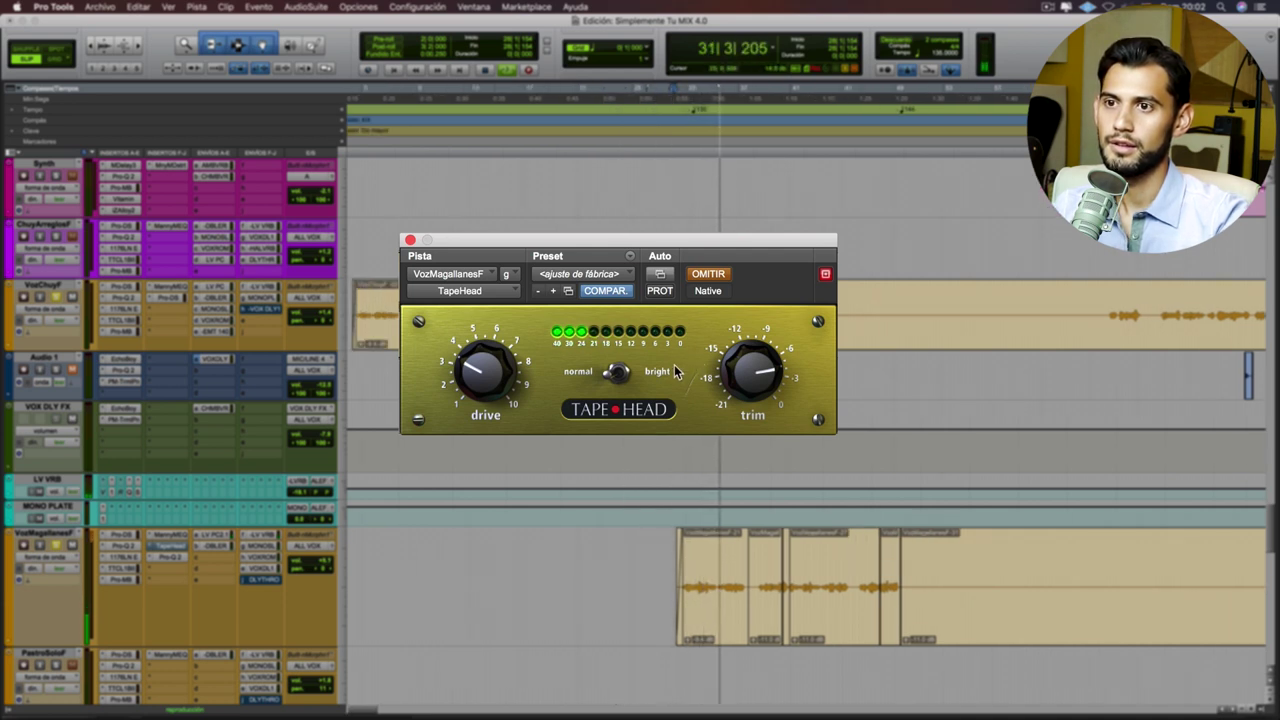
click(726, 276)
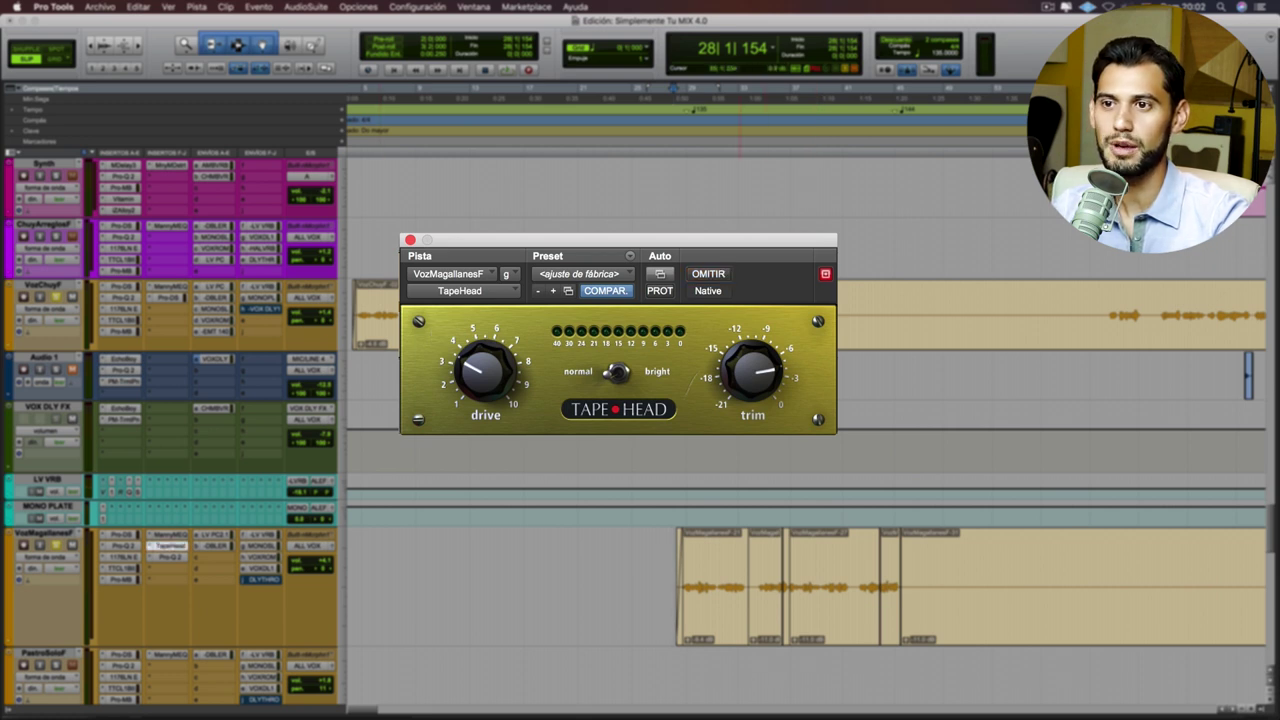
key(space)
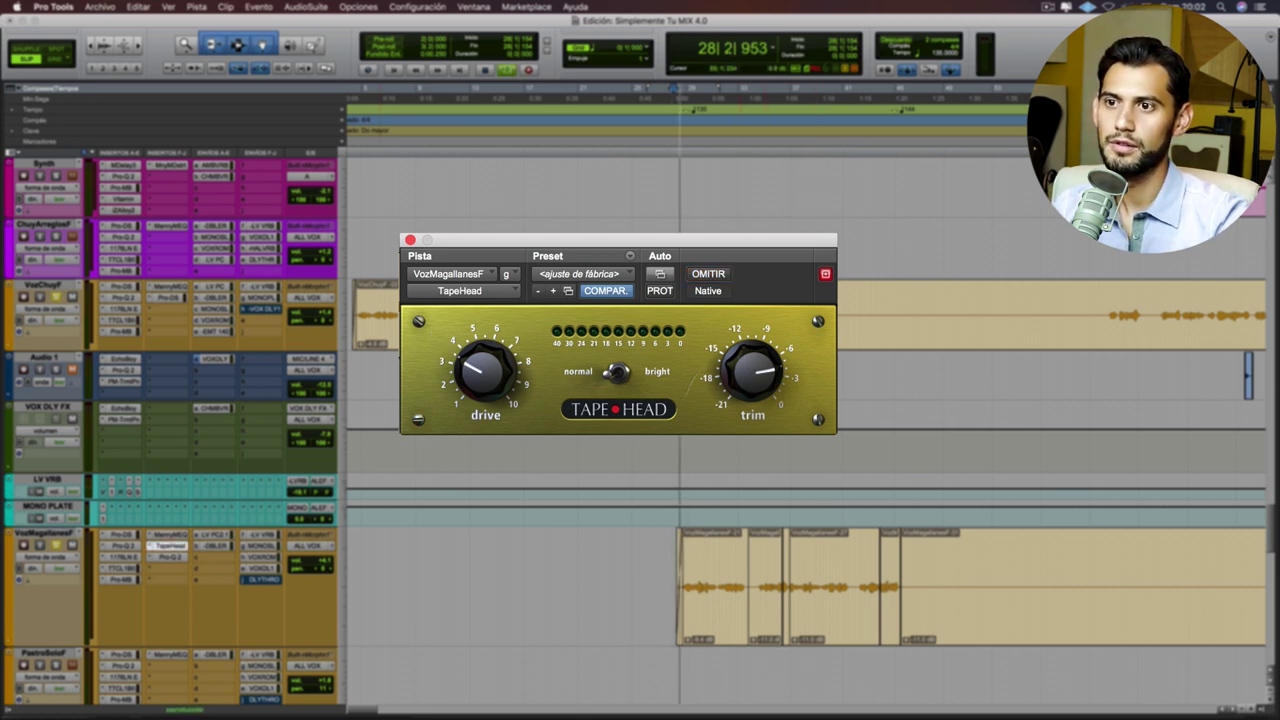
click(707, 275)
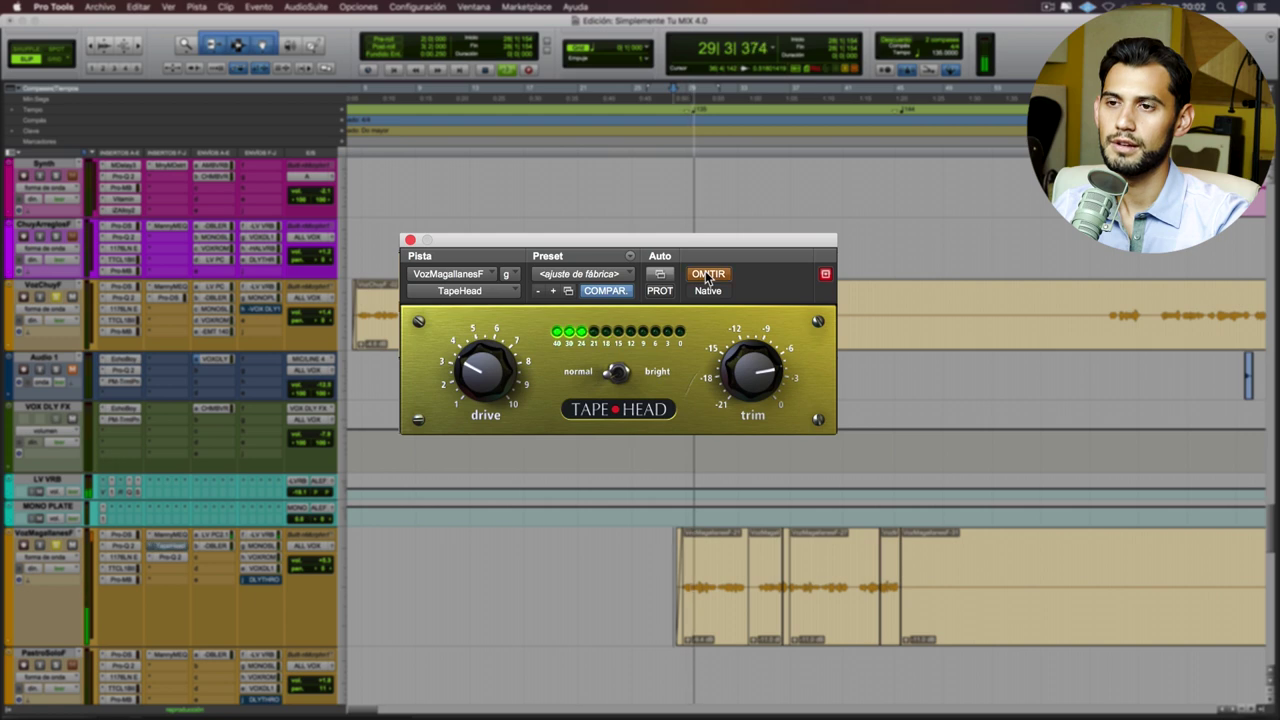
click(707, 275)
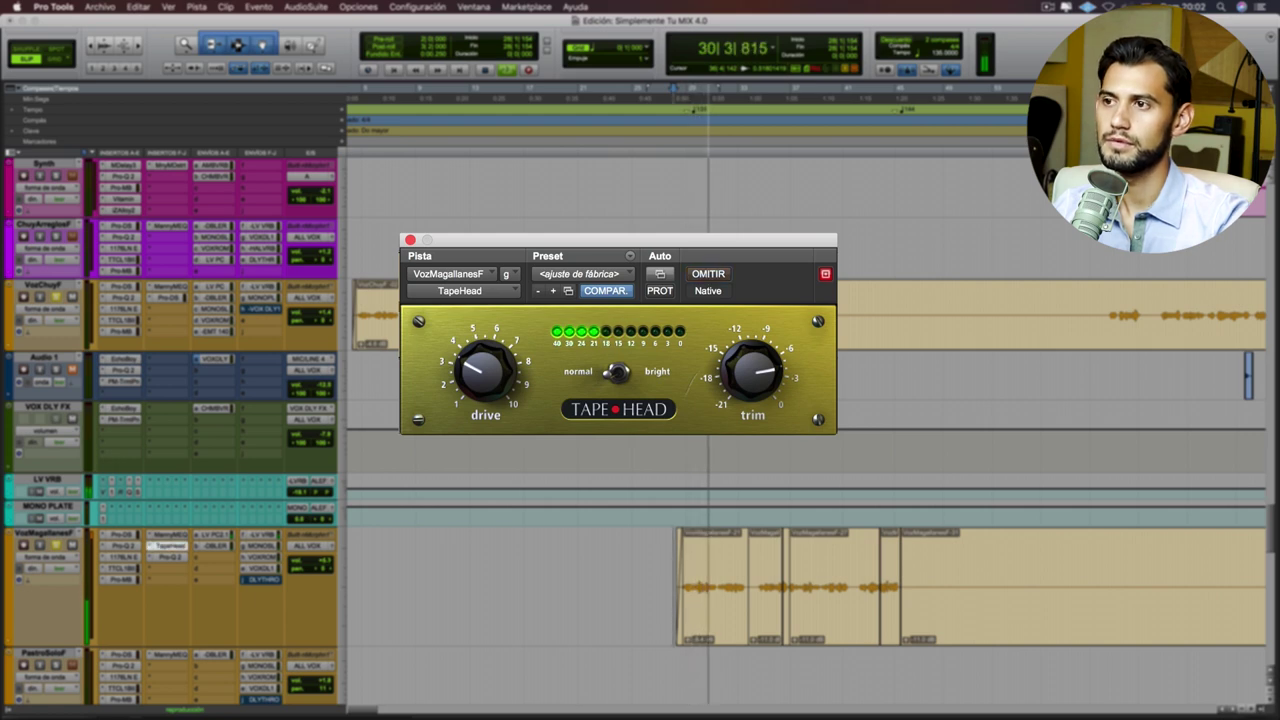
click(410, 240)
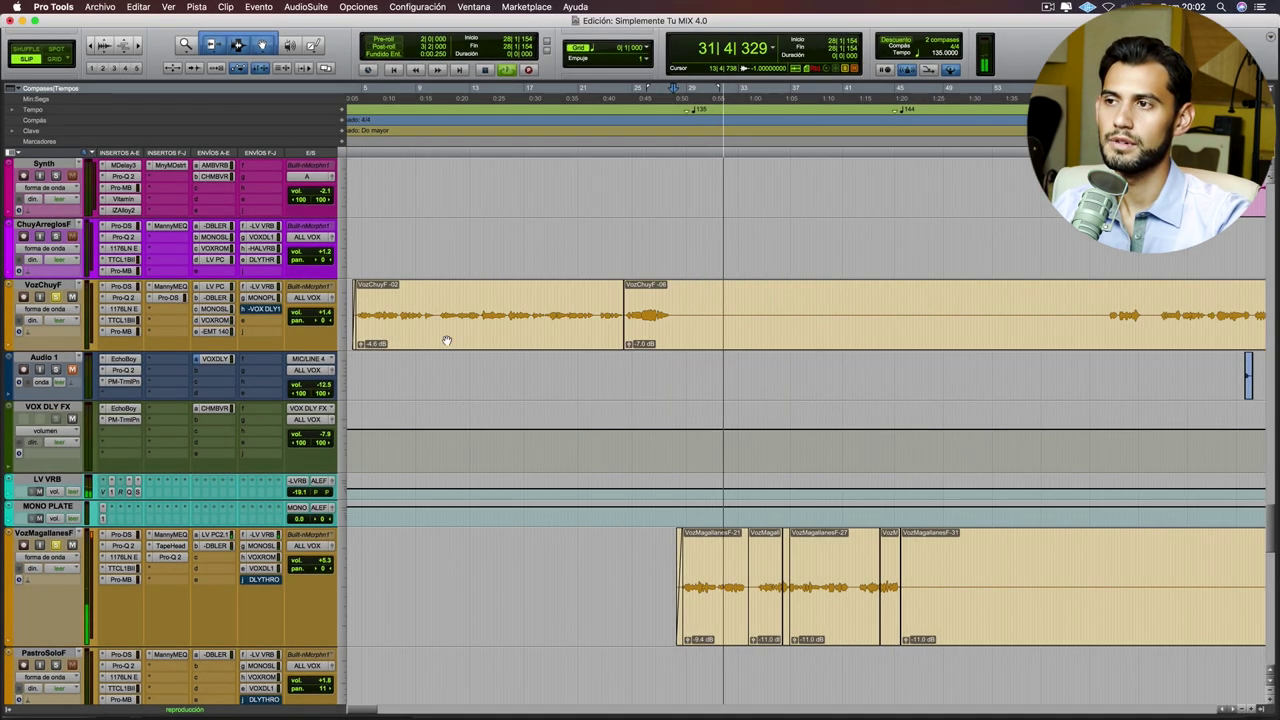
key(space)
Step: Examine VozMagallanesF's Pro-Q 2 after TapeHead and check its sends to LV PC 2.1 and DBLER, closing the windows
click(172, 557)
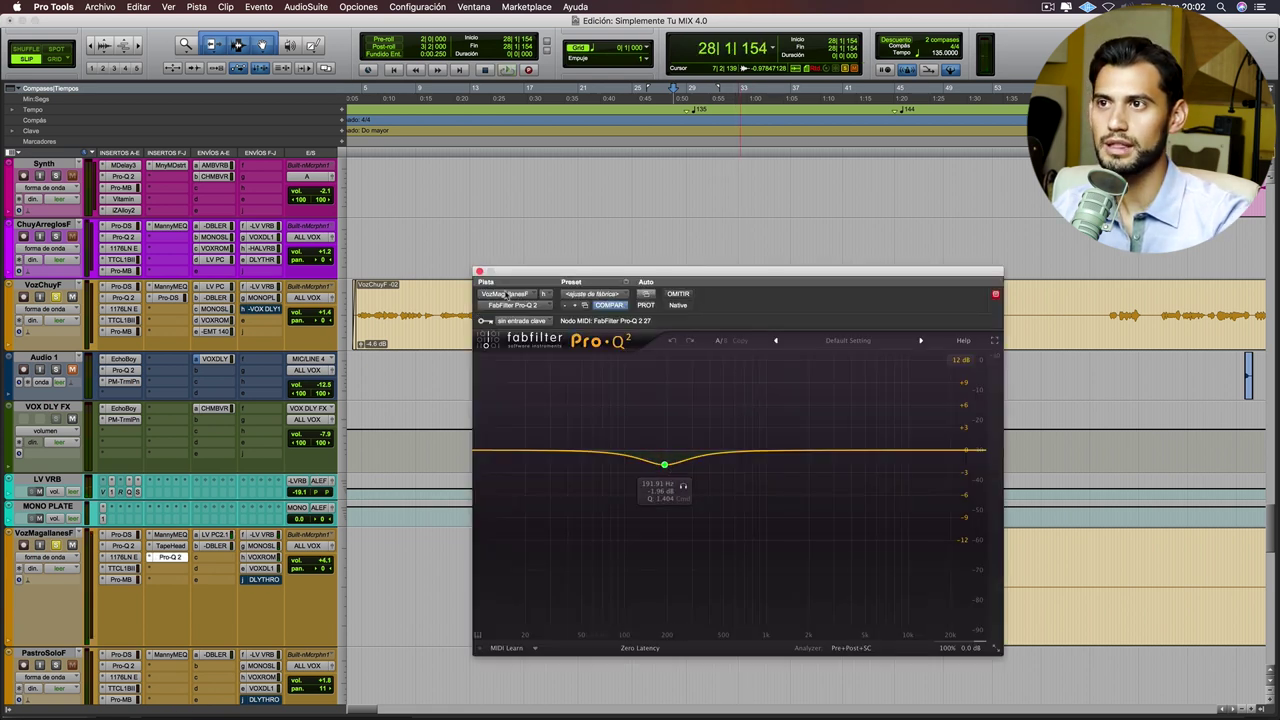
click(479, 271)
click(220, 538)
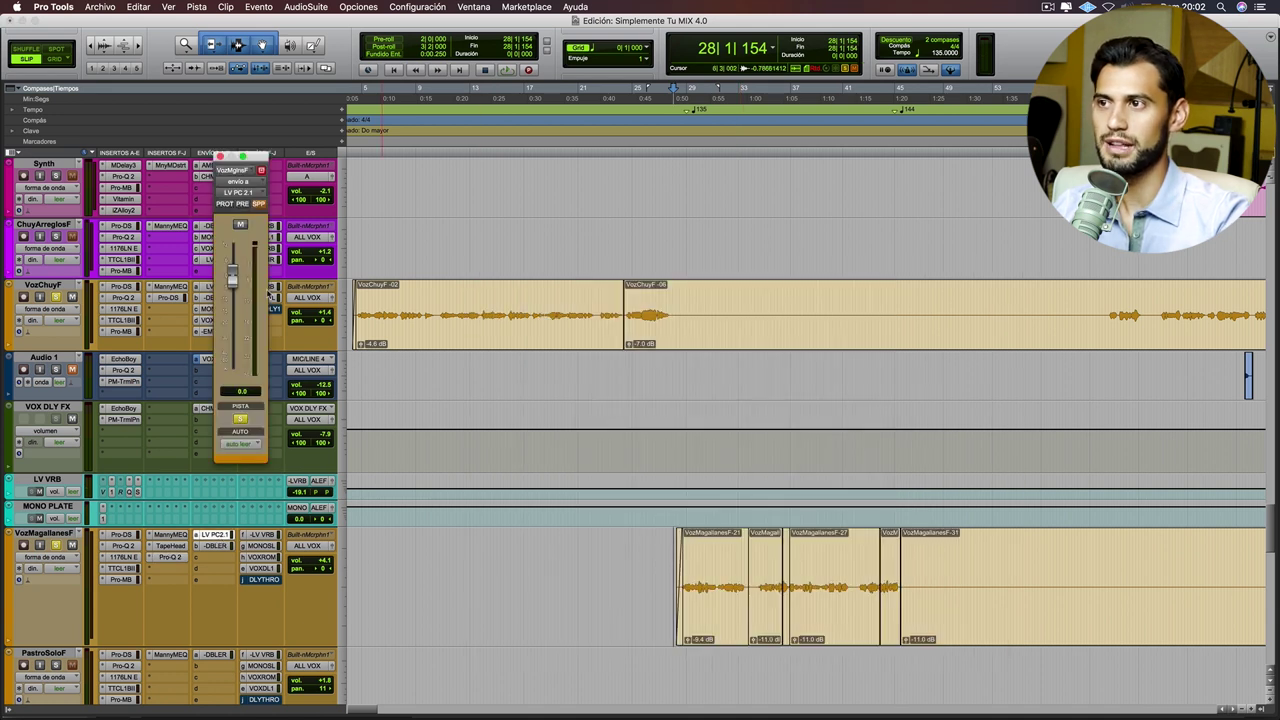
click(222, 547)
click(219, 157)
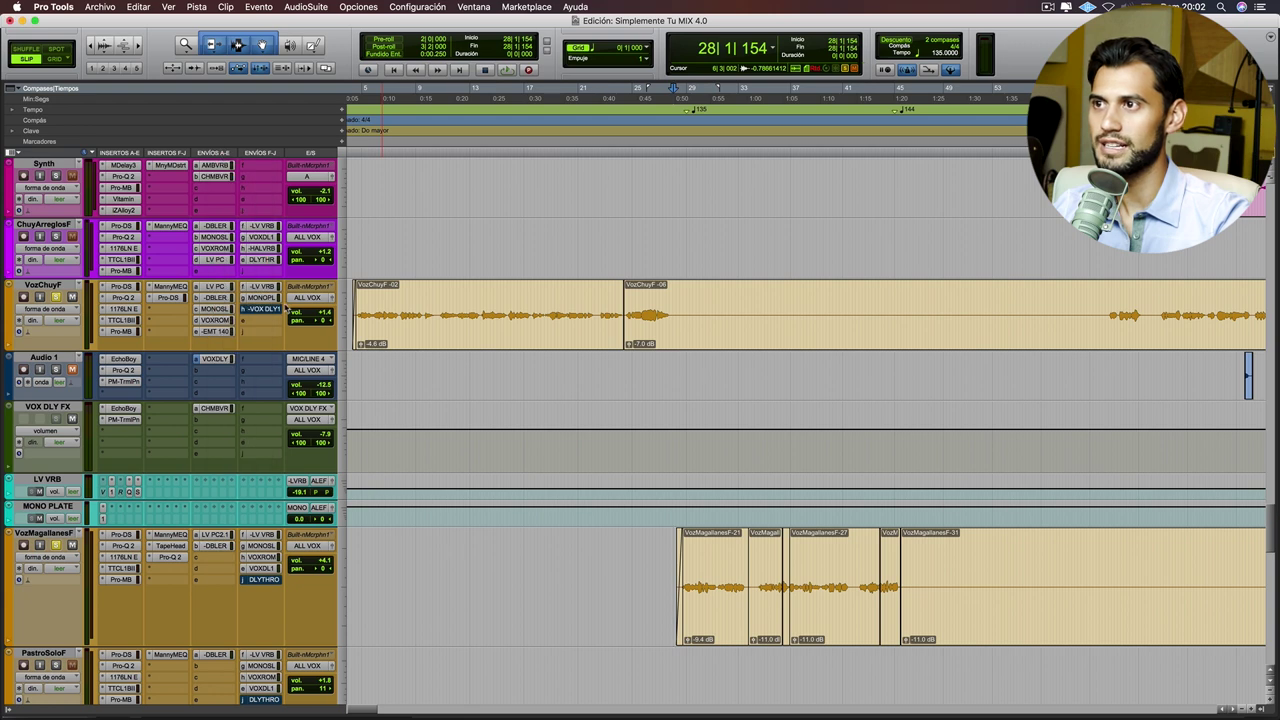
Step: Check VozMagallanesF's send level to VOX DLY 1, closing the send window
scroll(263, 303, down, 2)
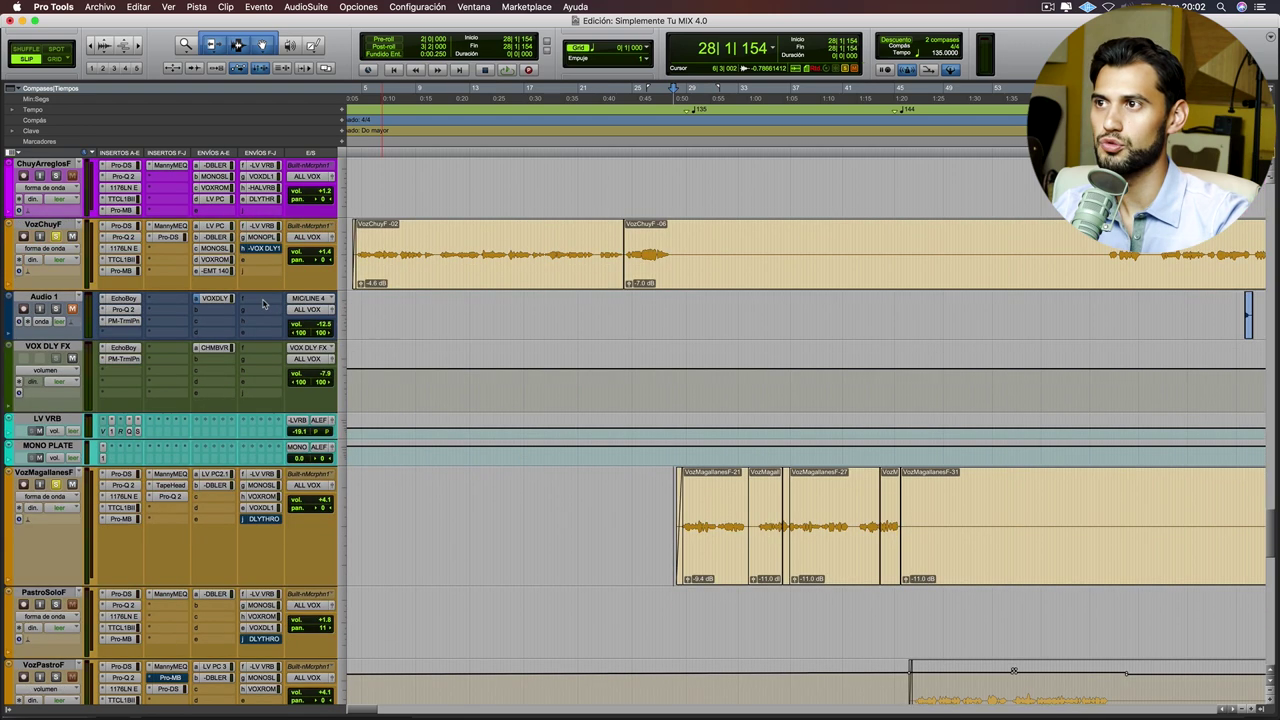
click(266, 508)
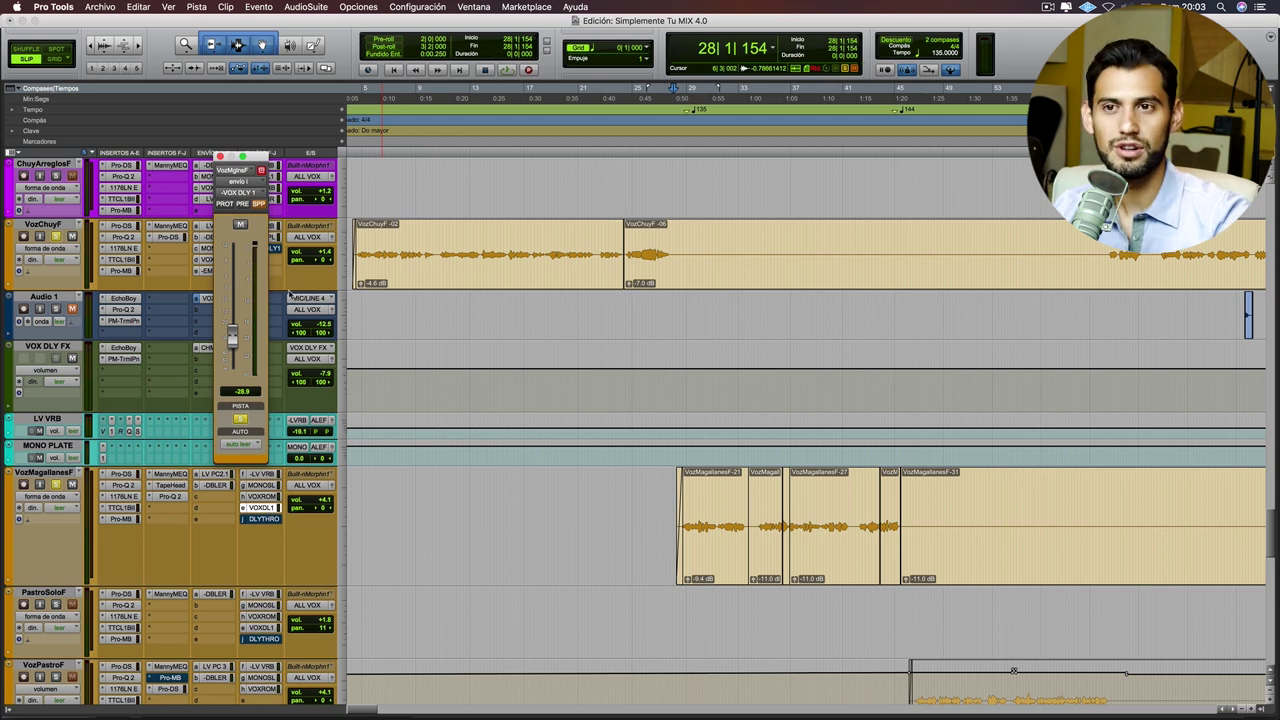
click(220, 157)
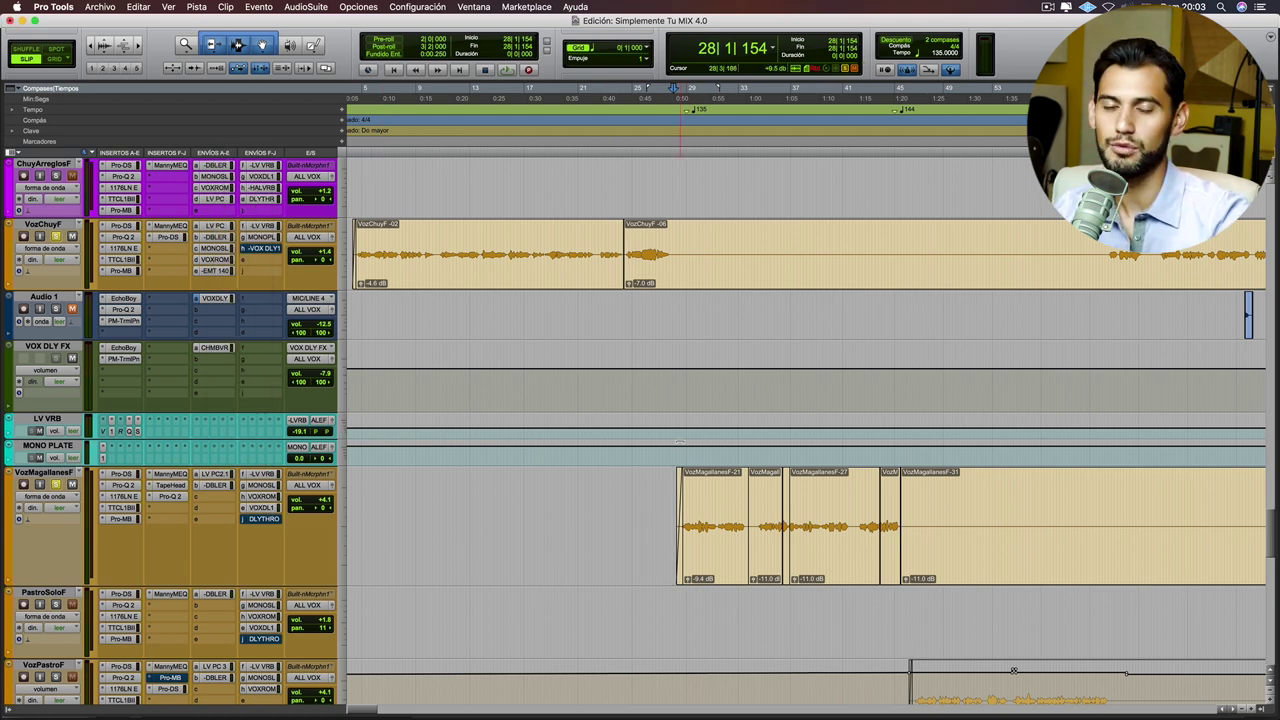
Step: Solo the VozPastroF track and play its vocal from shortly before its first clip, around bar 43
scroll(666, 549, down, 2)
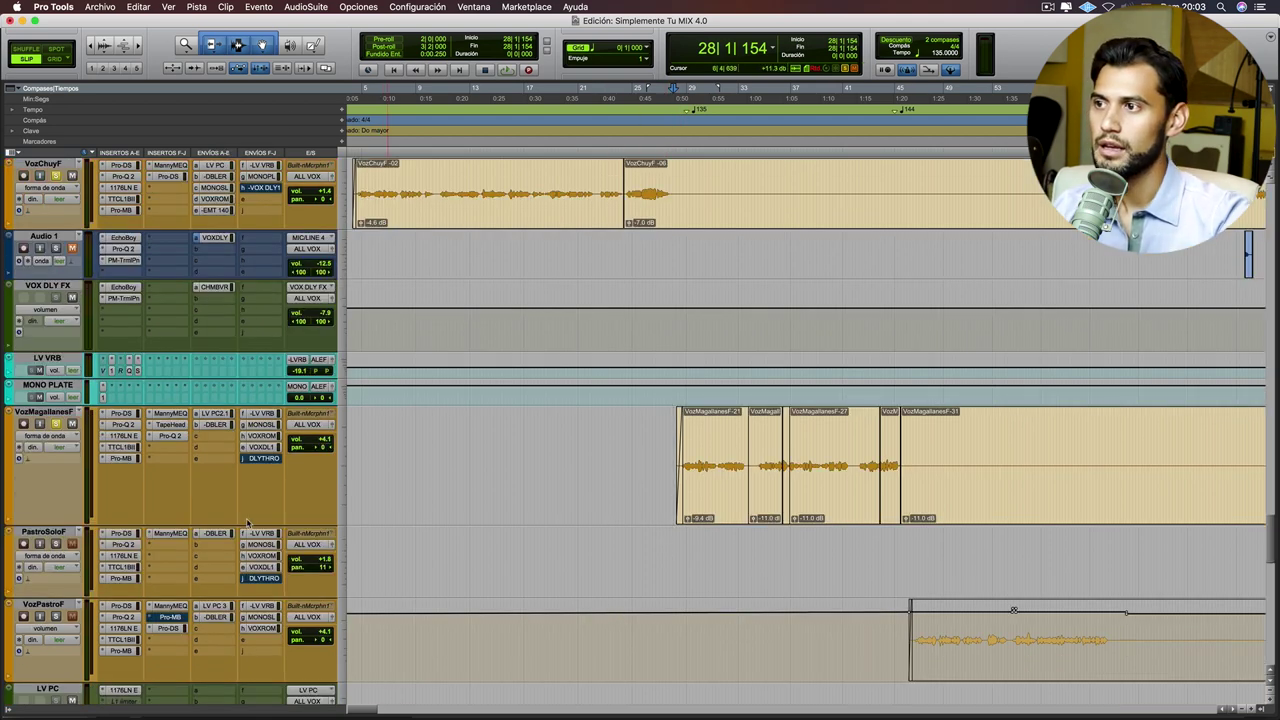
scroll(246, 522, down, 2)
scroll(415, 541, right, 3)
scroll(415, 541, down, 2)
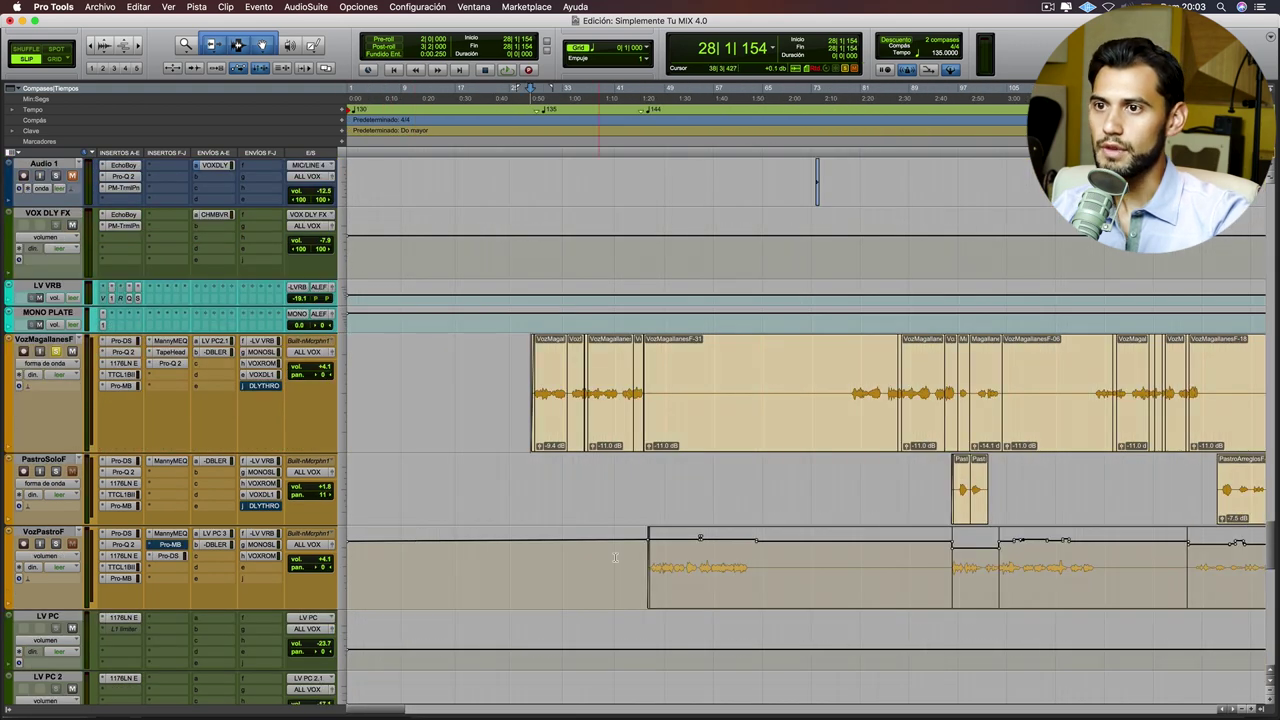
click(648, 568)
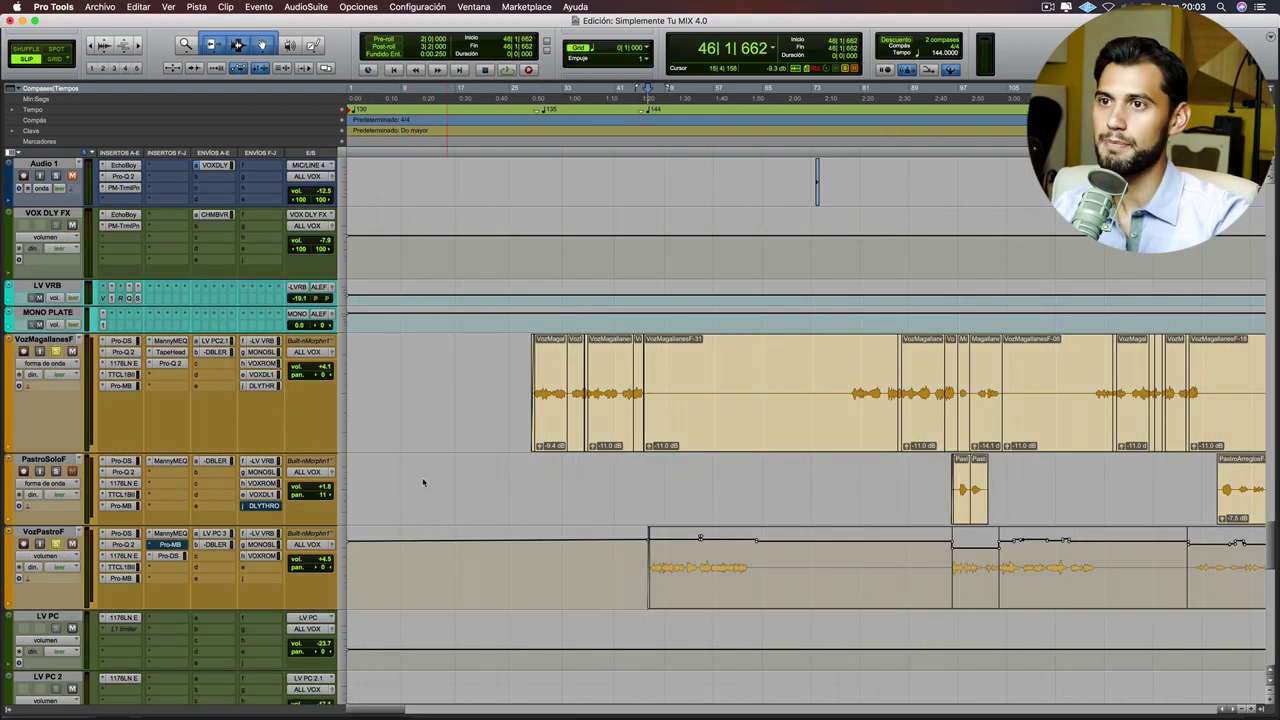
scroll(648, 303, up, 2)
click(742, 316)
key(space)
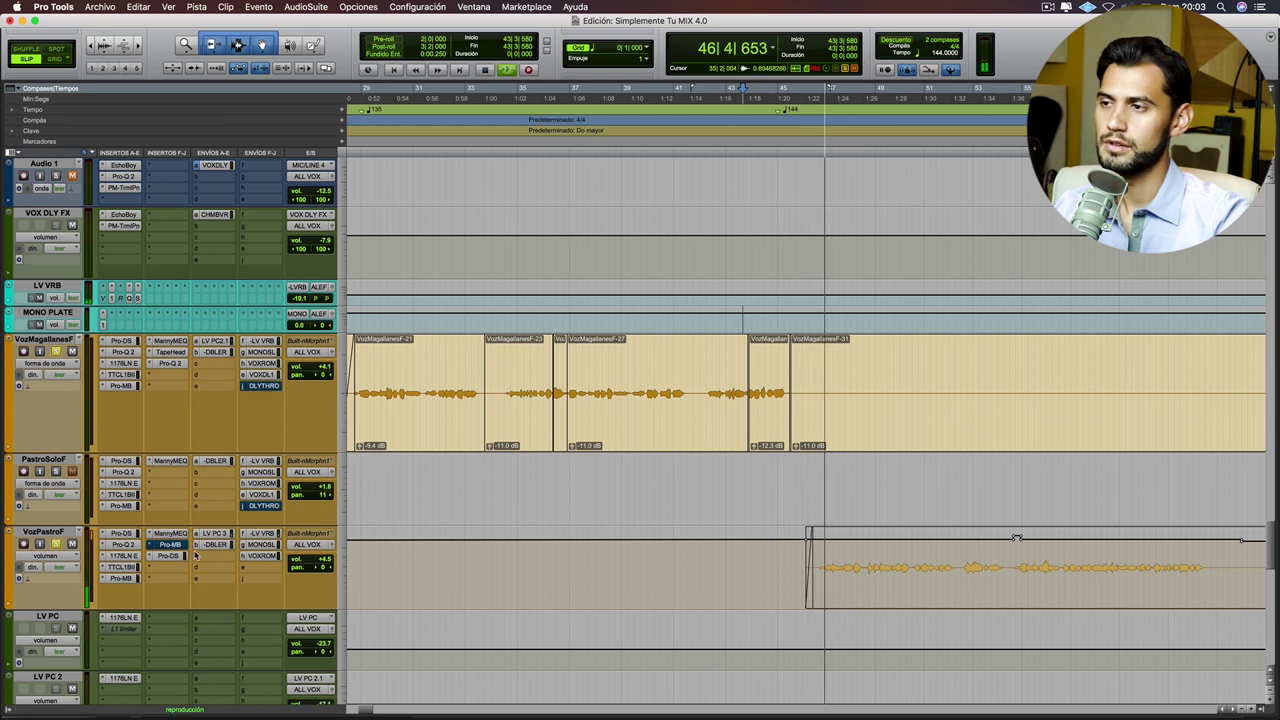
Step: Stop playback, solo VozPastroF again and place the playback cursor at the start of its first clip, around bar 46
key(r)
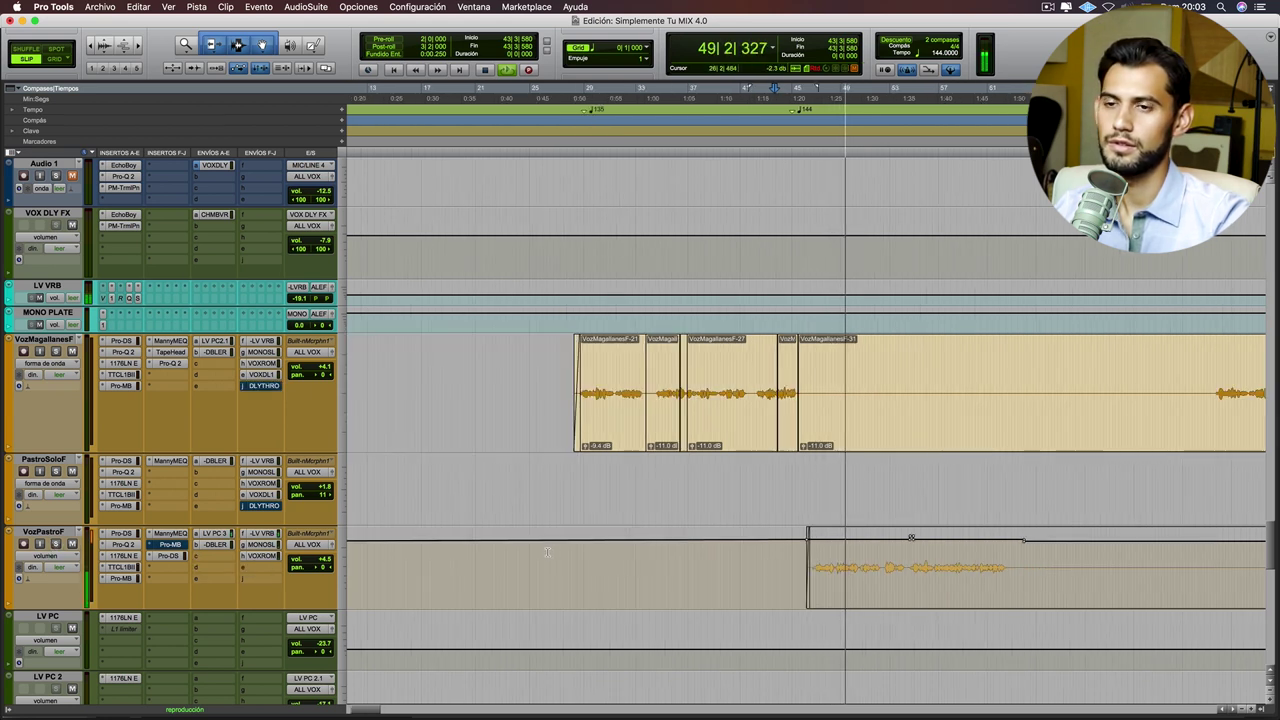
scroll(547, 552, right, 3)
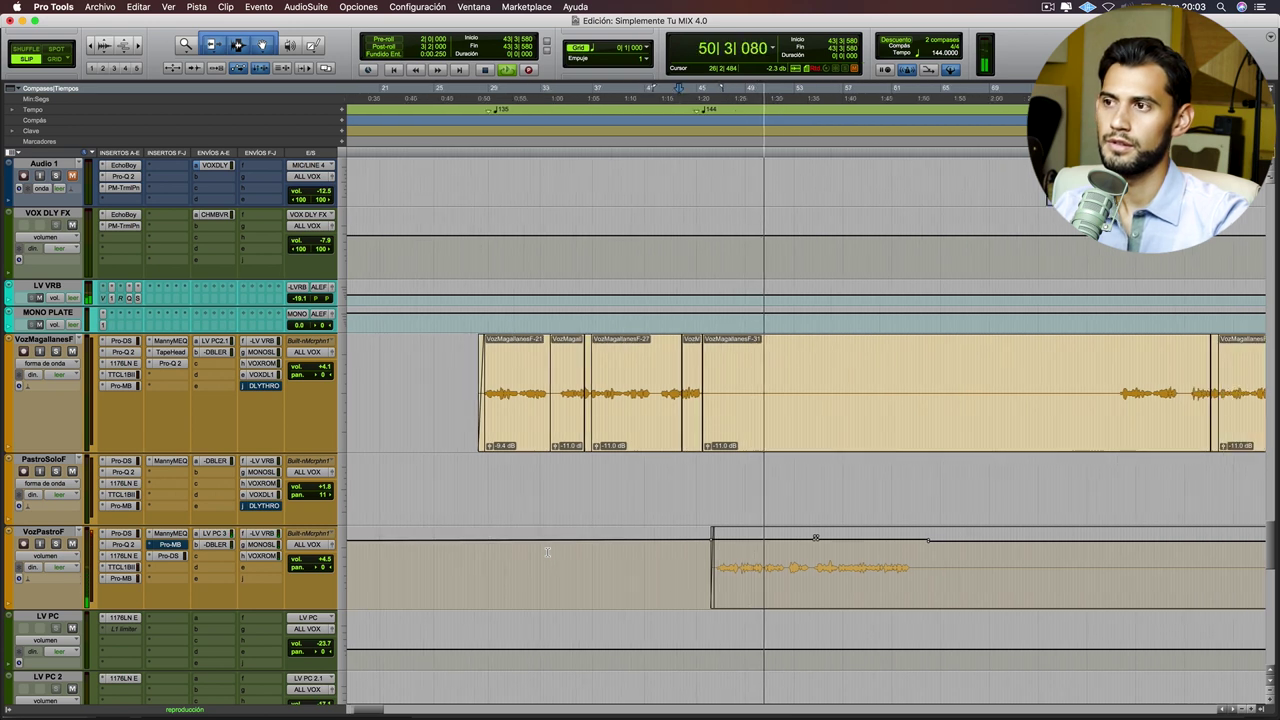
key(space)
click(55, 543)
click(710, 565)
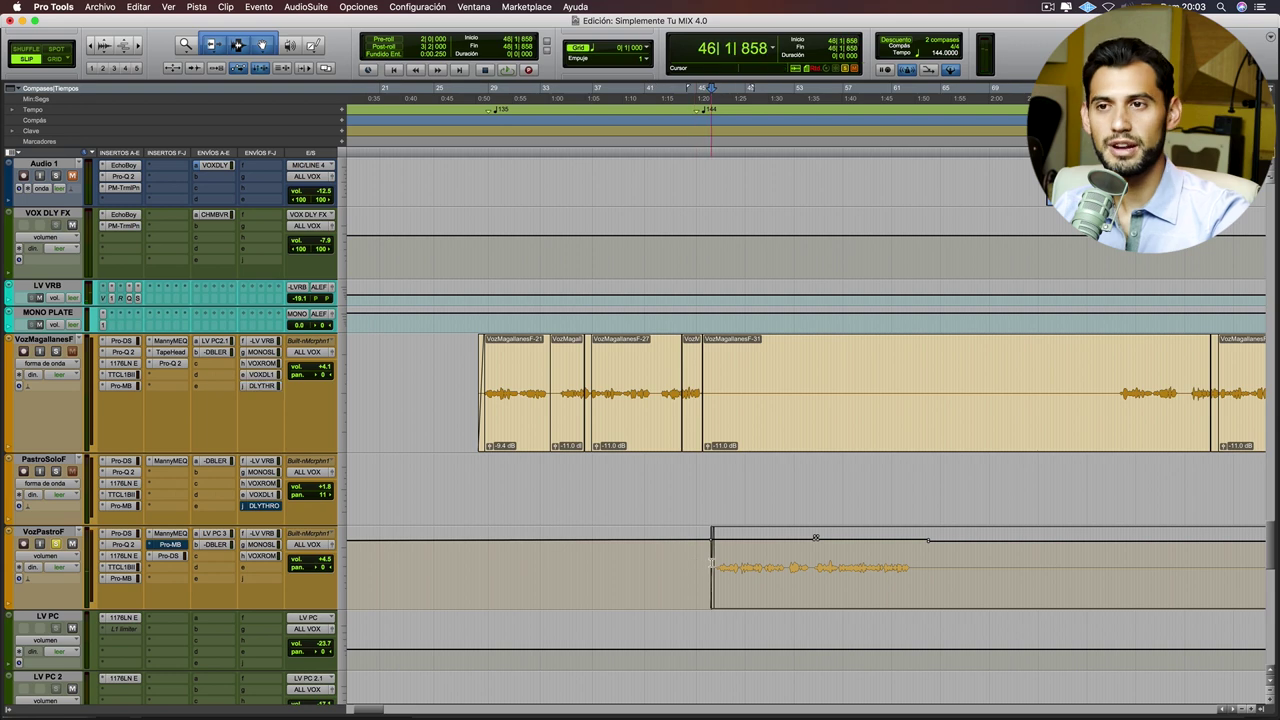
key(super+bracketright)
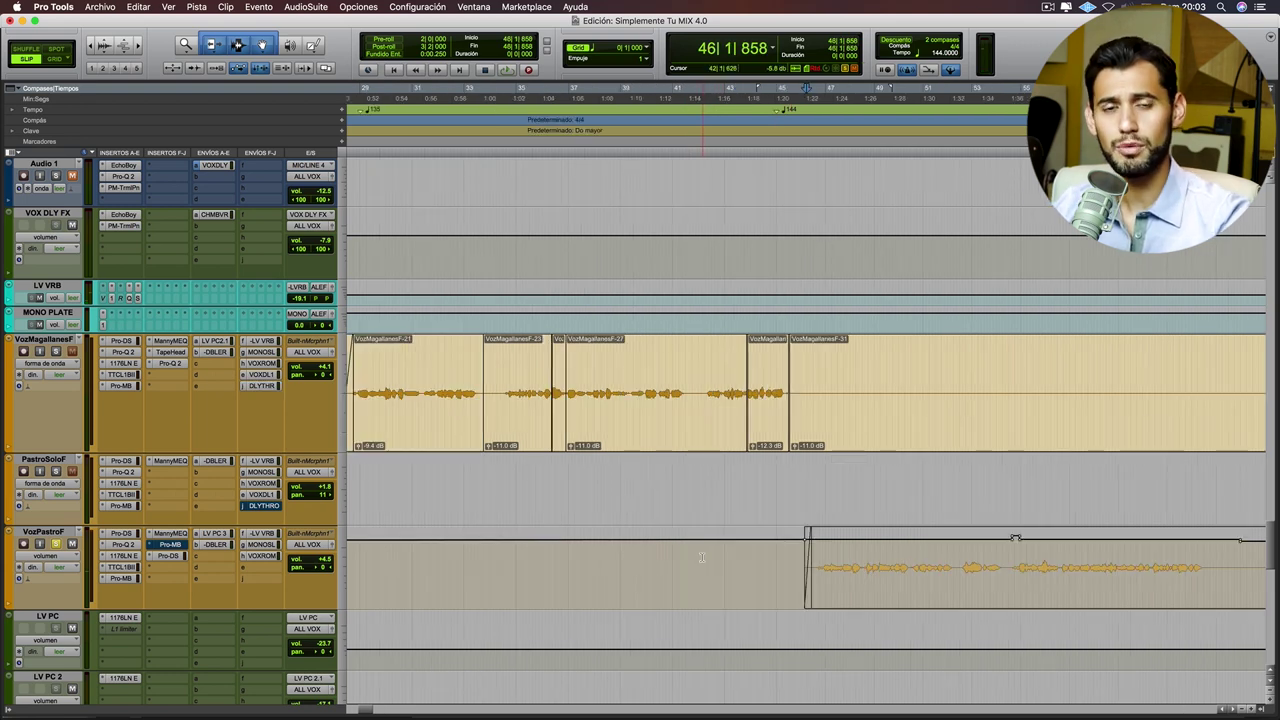
Step: Examine VozPastroF's first Pro-DS, its Pro-Q 2 and its 1176LN compressor, playing the vocal through the compressor
click(121, 533)
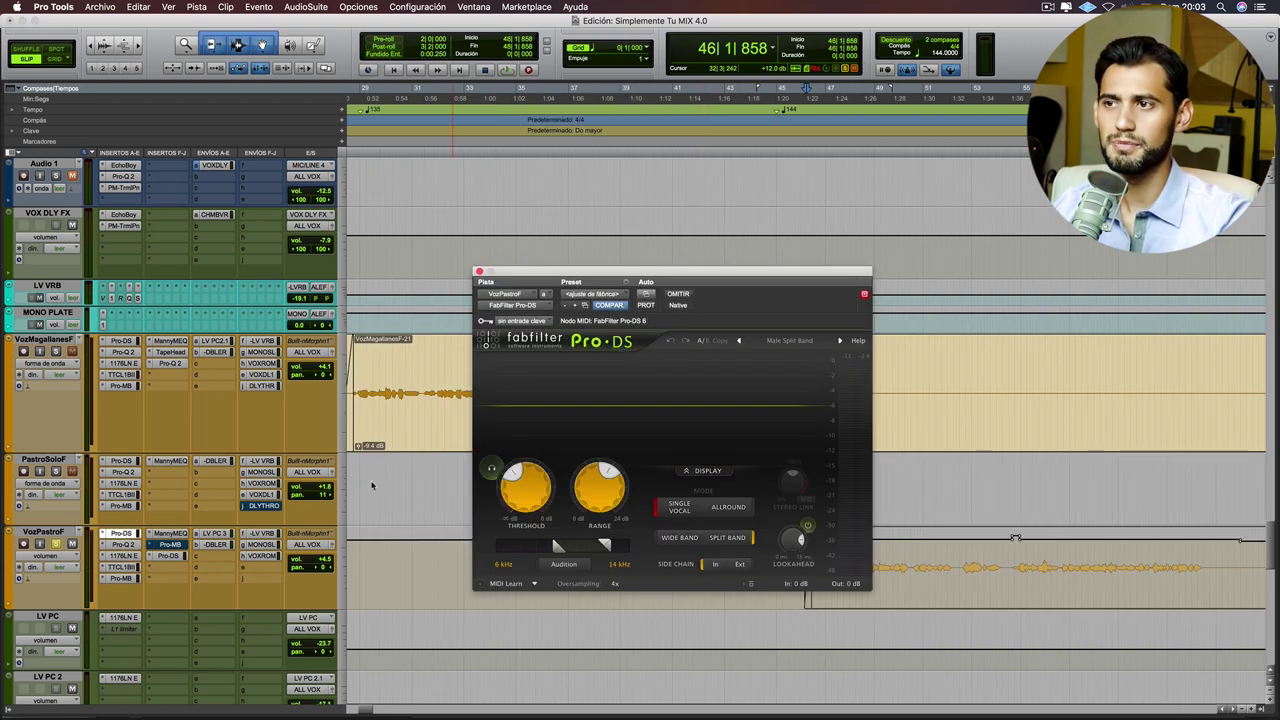
click(121, 544)
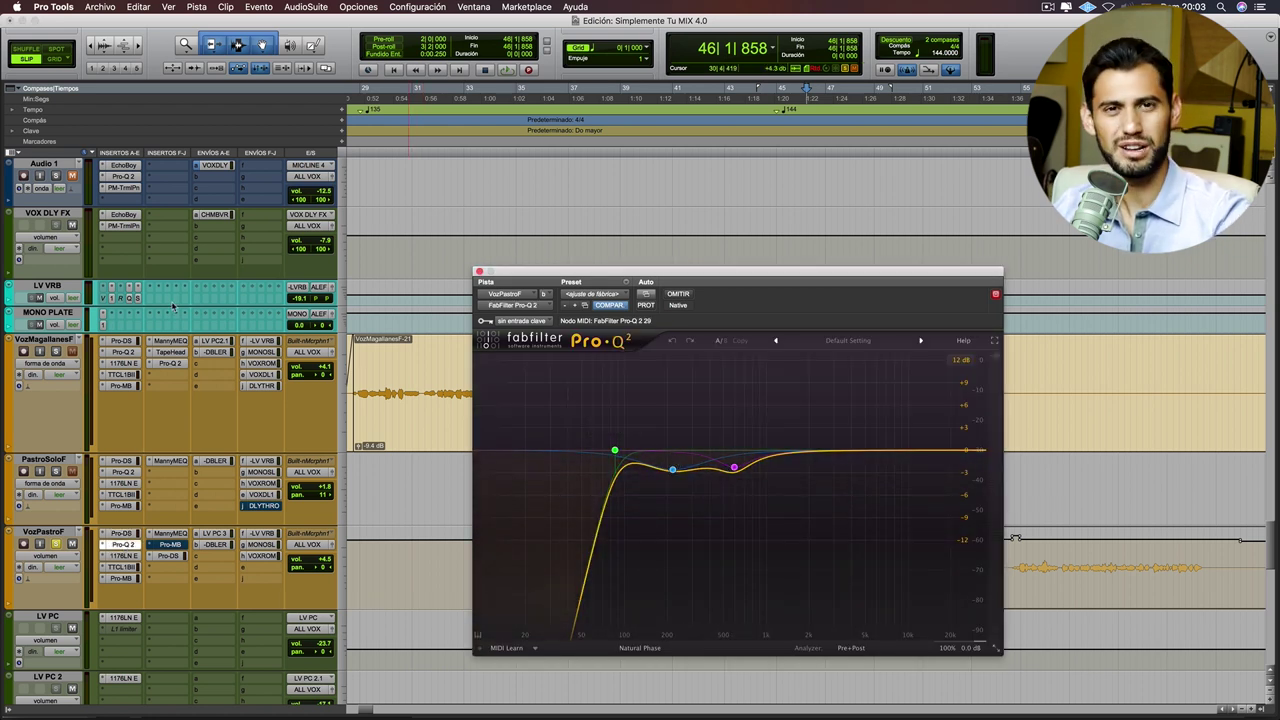
click(121, 556)
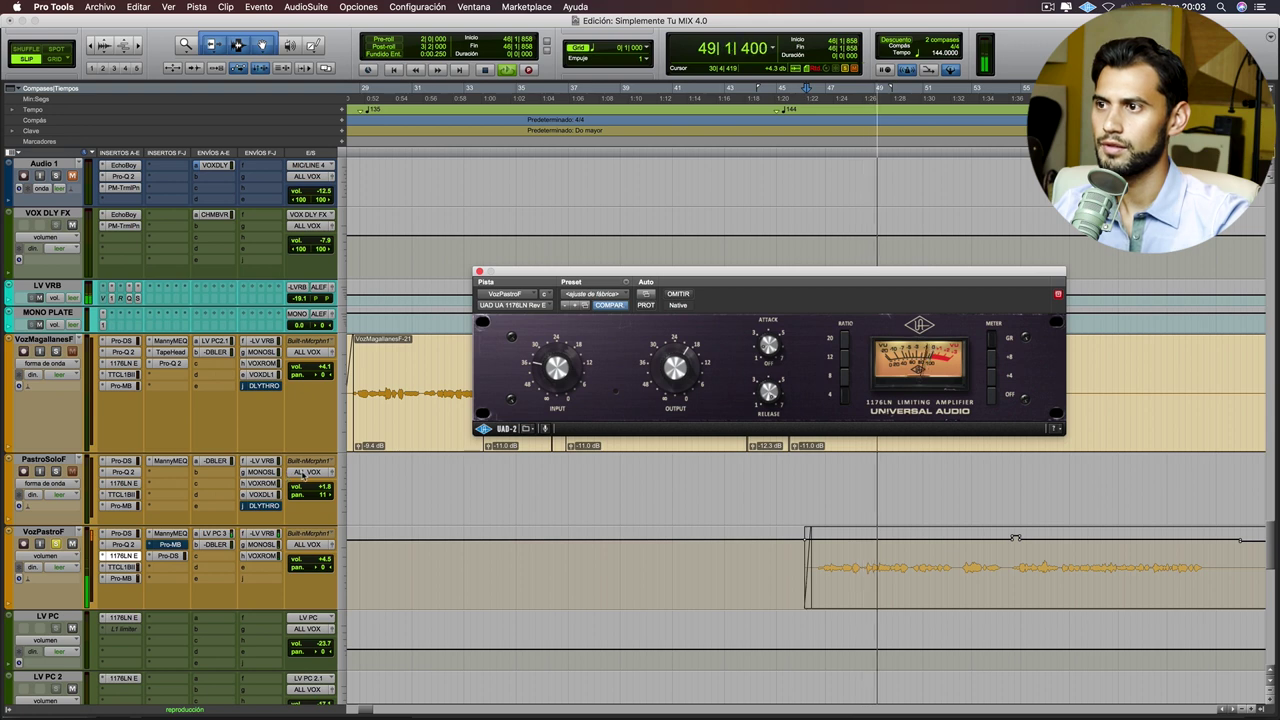
key(space)
Step: Check VozPastroF's Tube-Tech CL 1B compressor and first Pro-MB while playing the soloed vocal
click(120, 567)
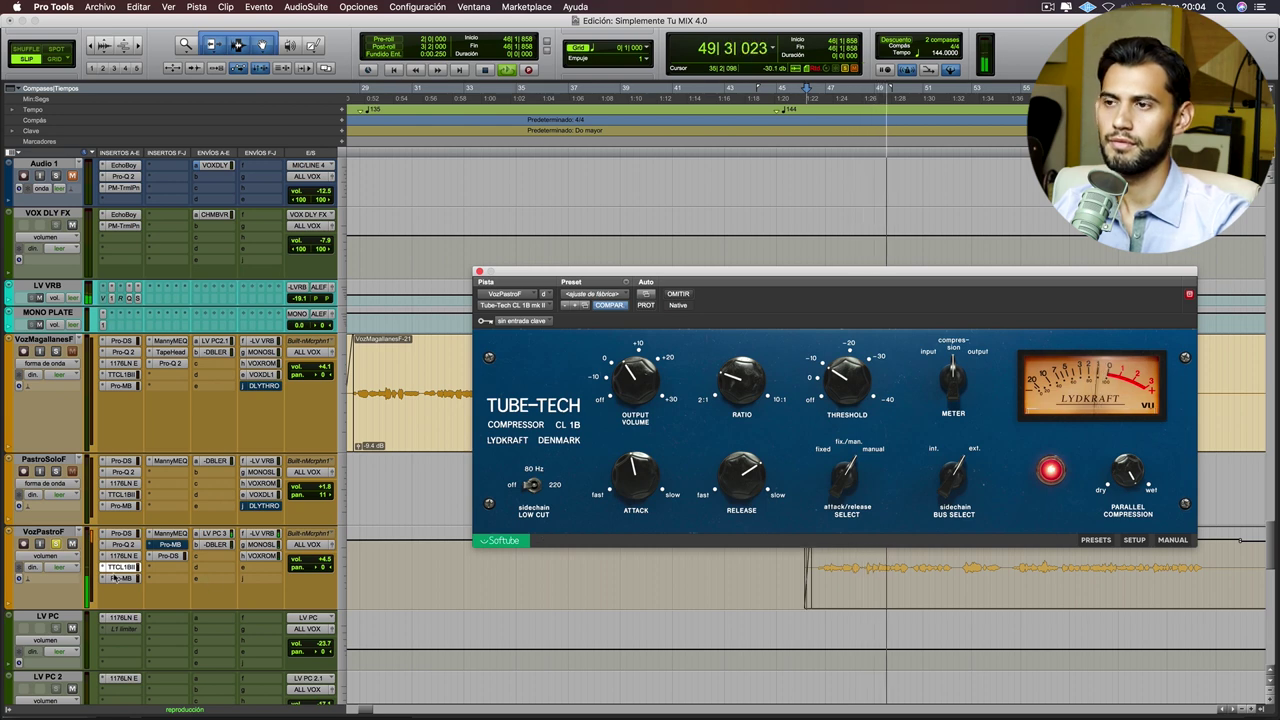
key(space)
click(122, 578)
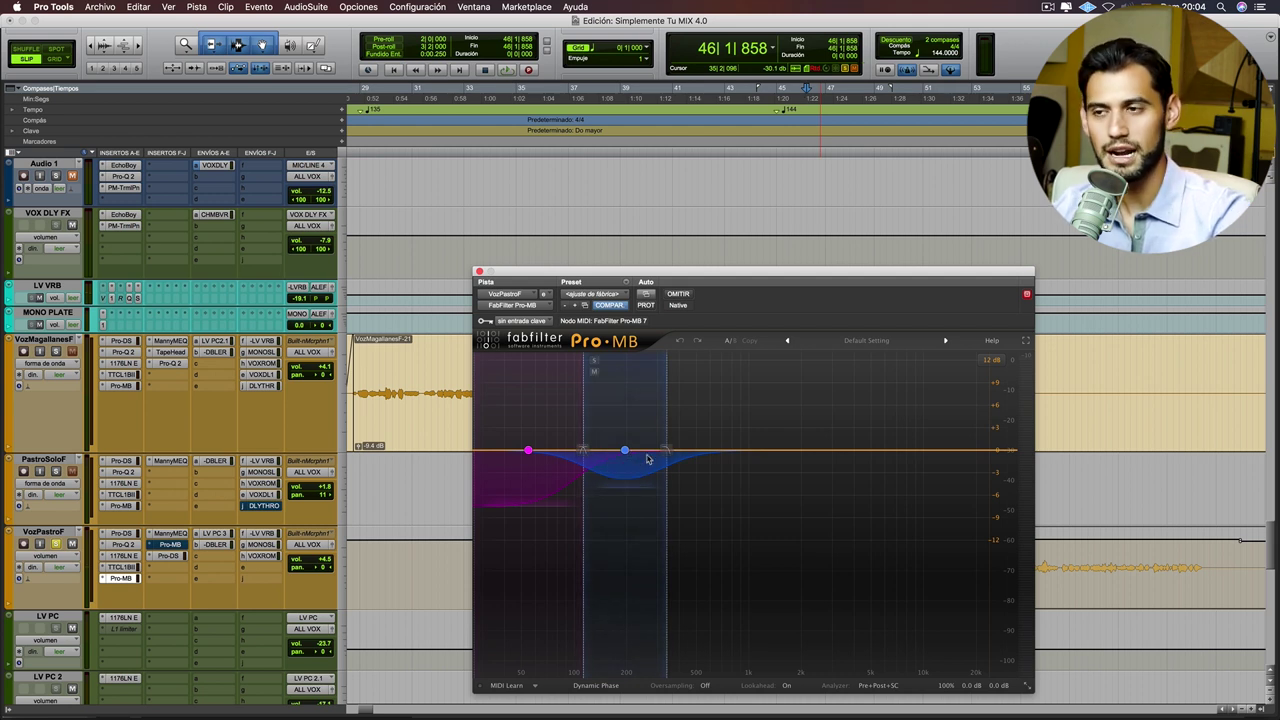
key(space)
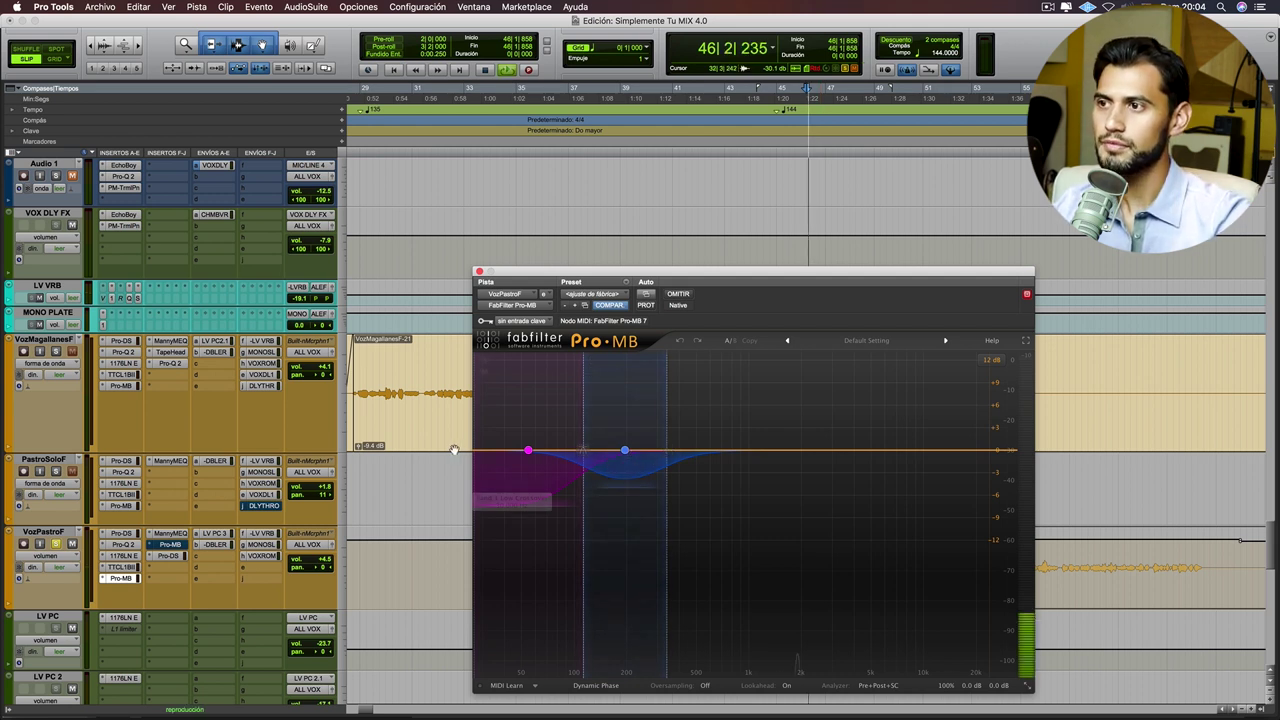
Step: Review VozPastroF's MannyM EQ and second Pro-DS during playback, stopping and closing the plug-in window
click(170, 533)
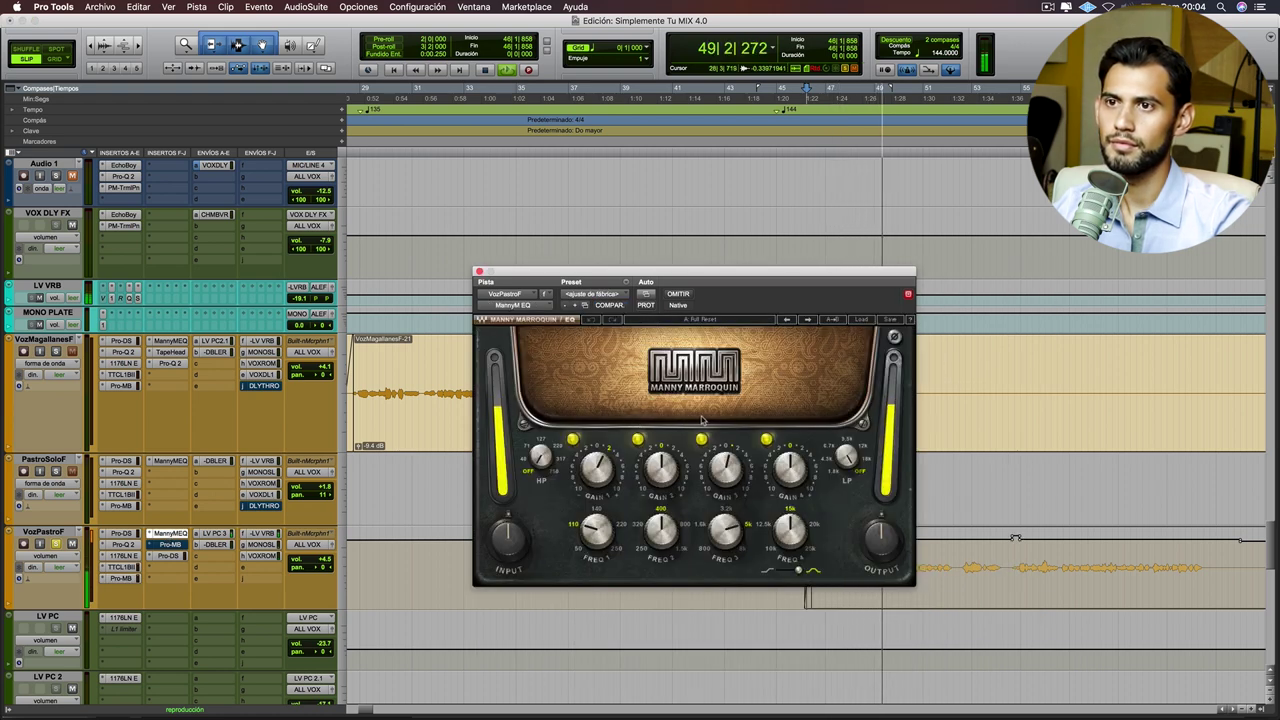
key(space)
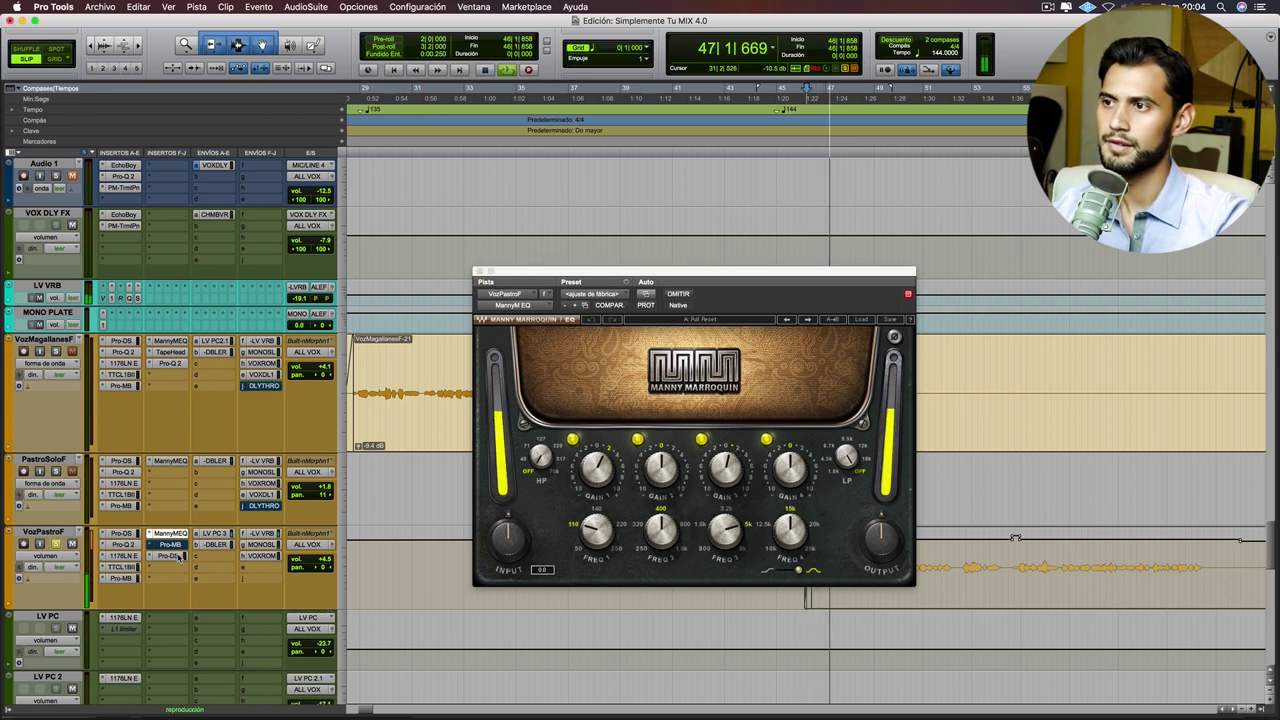
click(180, 555)
key(space)
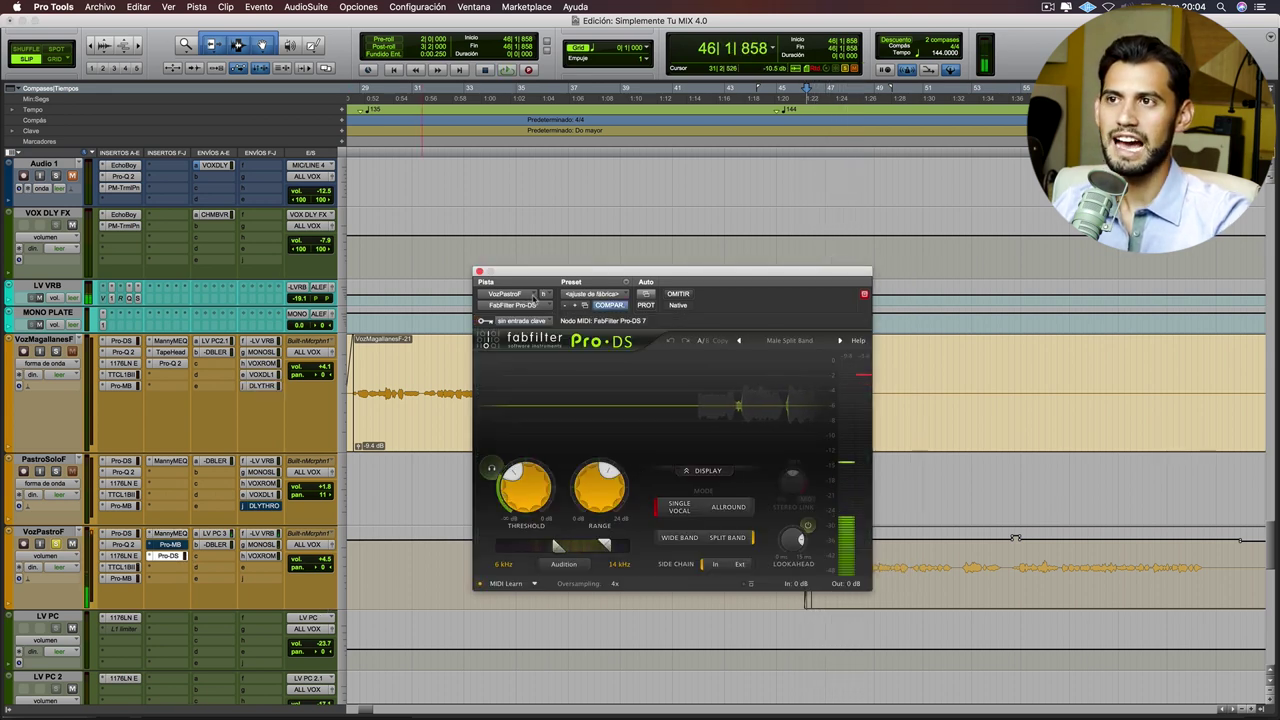
click(479, 271)
Step: Display the Master Bypass automation of VozPastroF's second Pro-MB (insert g) on the track around bars 95 to 101
scroll(700, 470, right, 10)
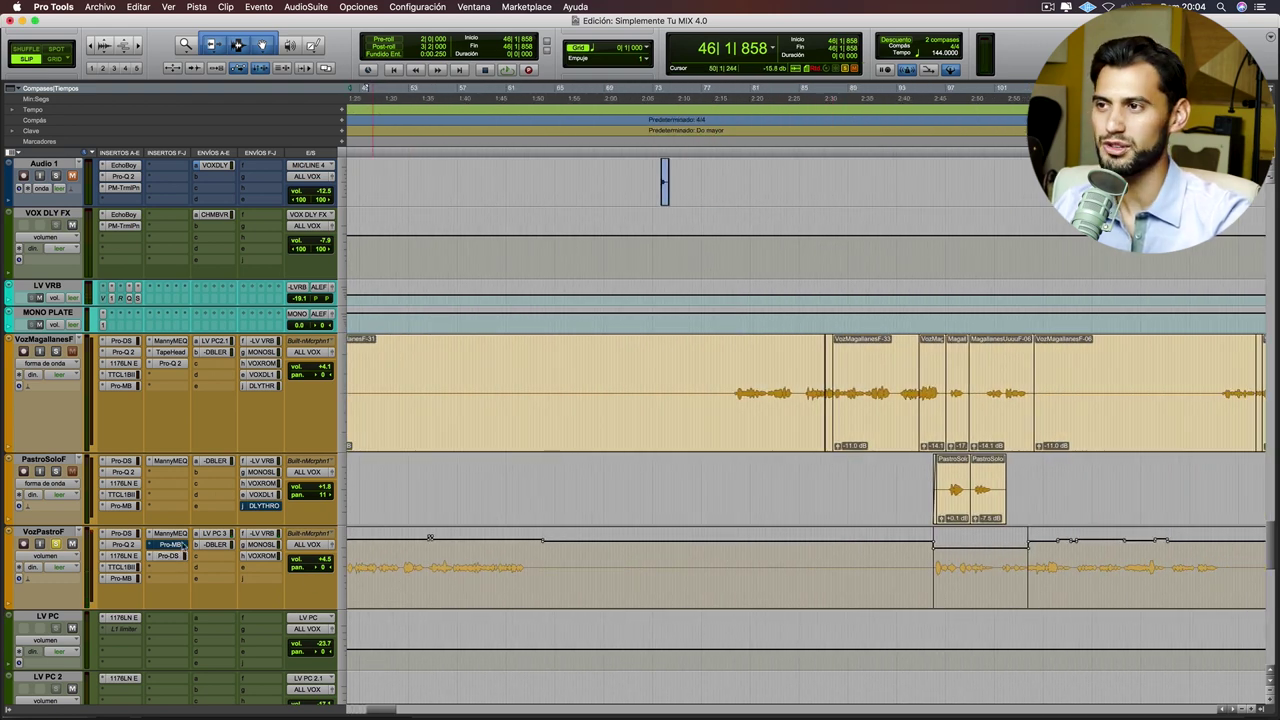
click(50, 556)
mouse_move(110, 641)
click(160, 645)
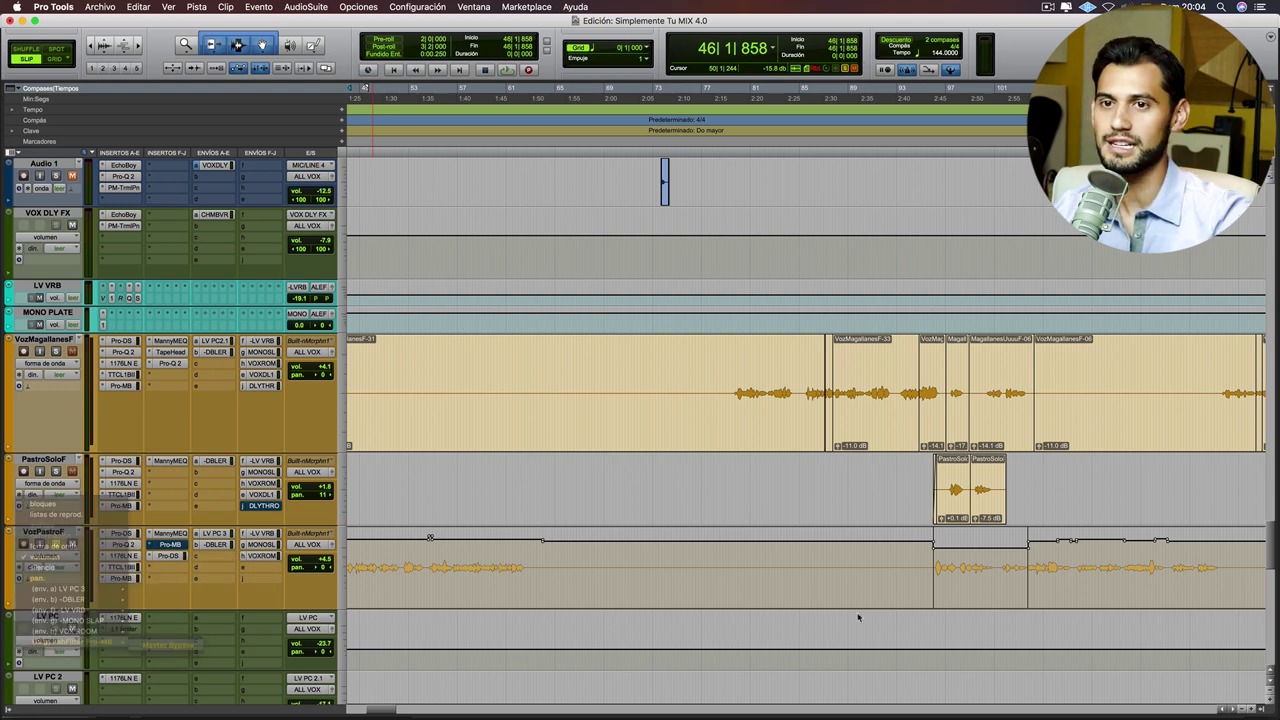
scroll(740, 570, right, 5)
key(super+bracketright)
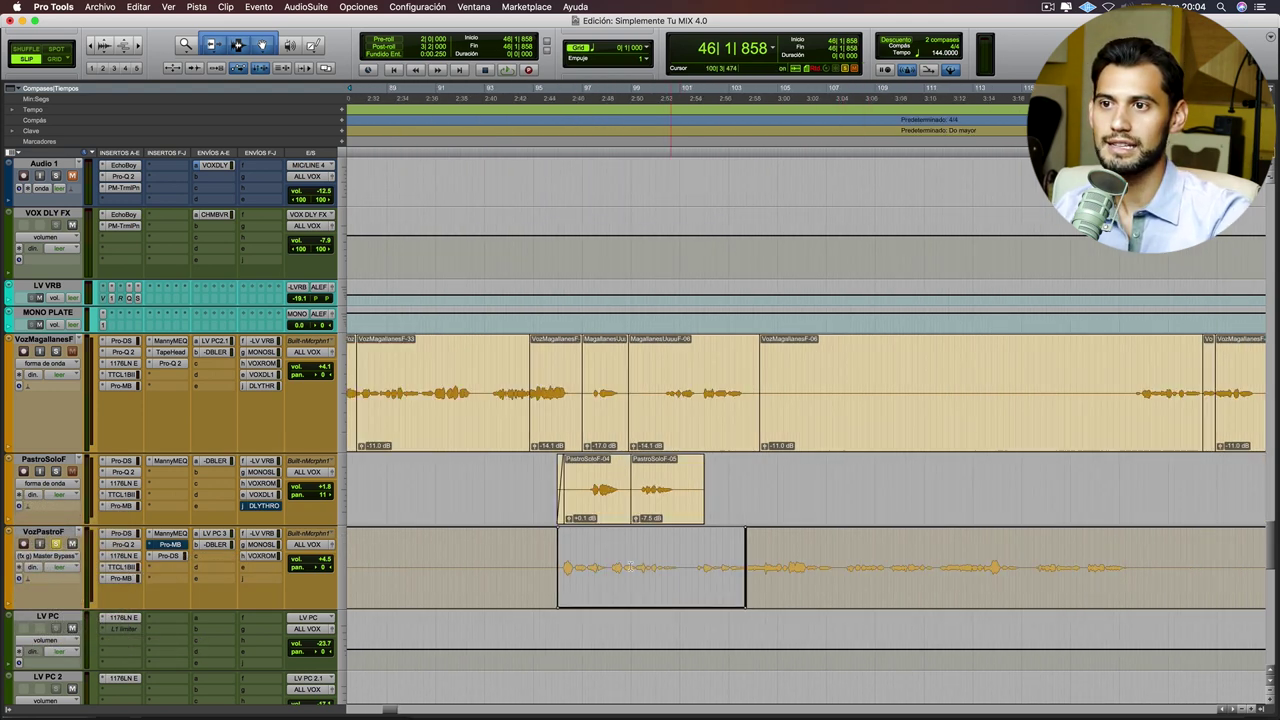
Step: Play the vocal repeatedly from around bar 95 to hear the second Pro-MB's bypass automation, first with VozPastroF soloed, finally unsoloed
scroll(620, 570, left, 2)
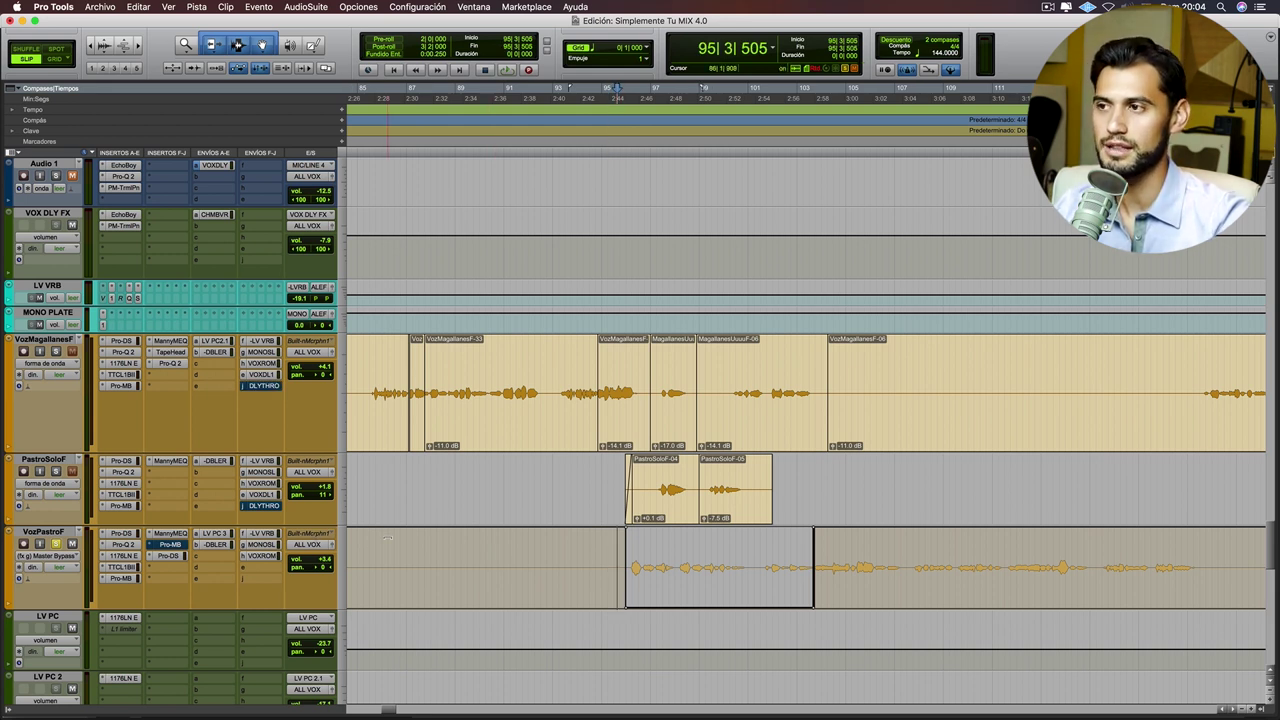
key(space)
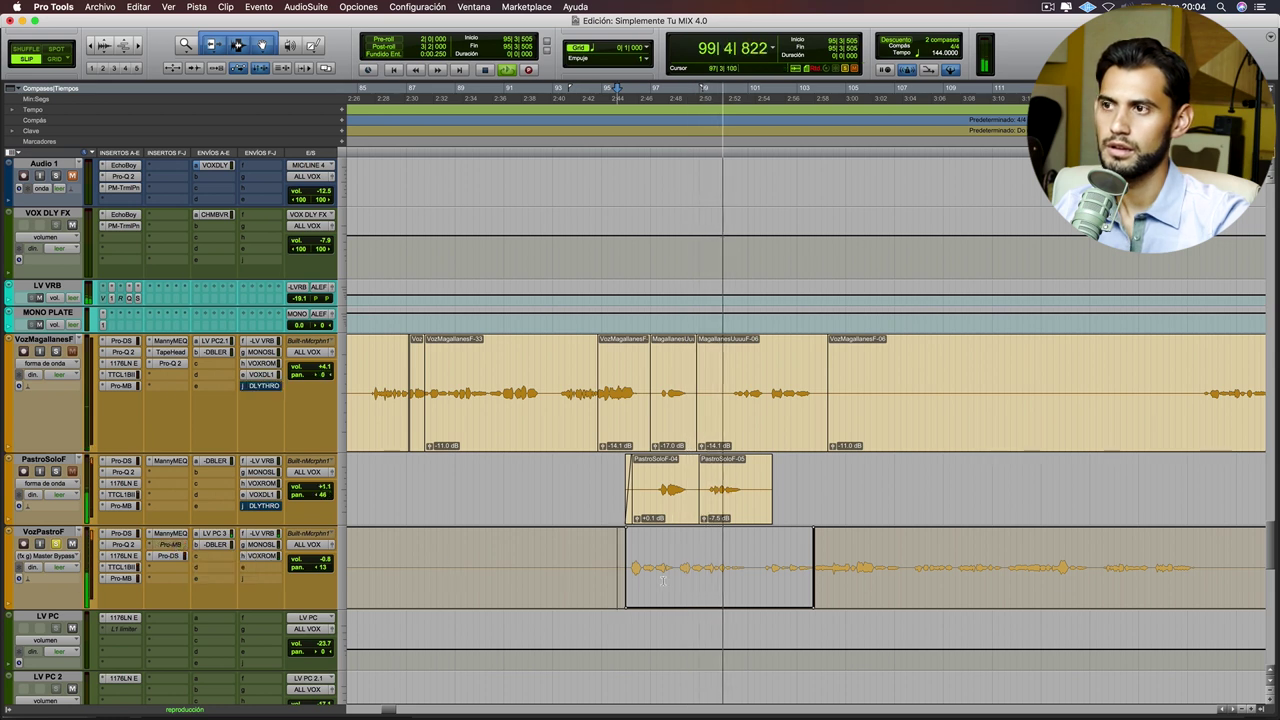
key(space)
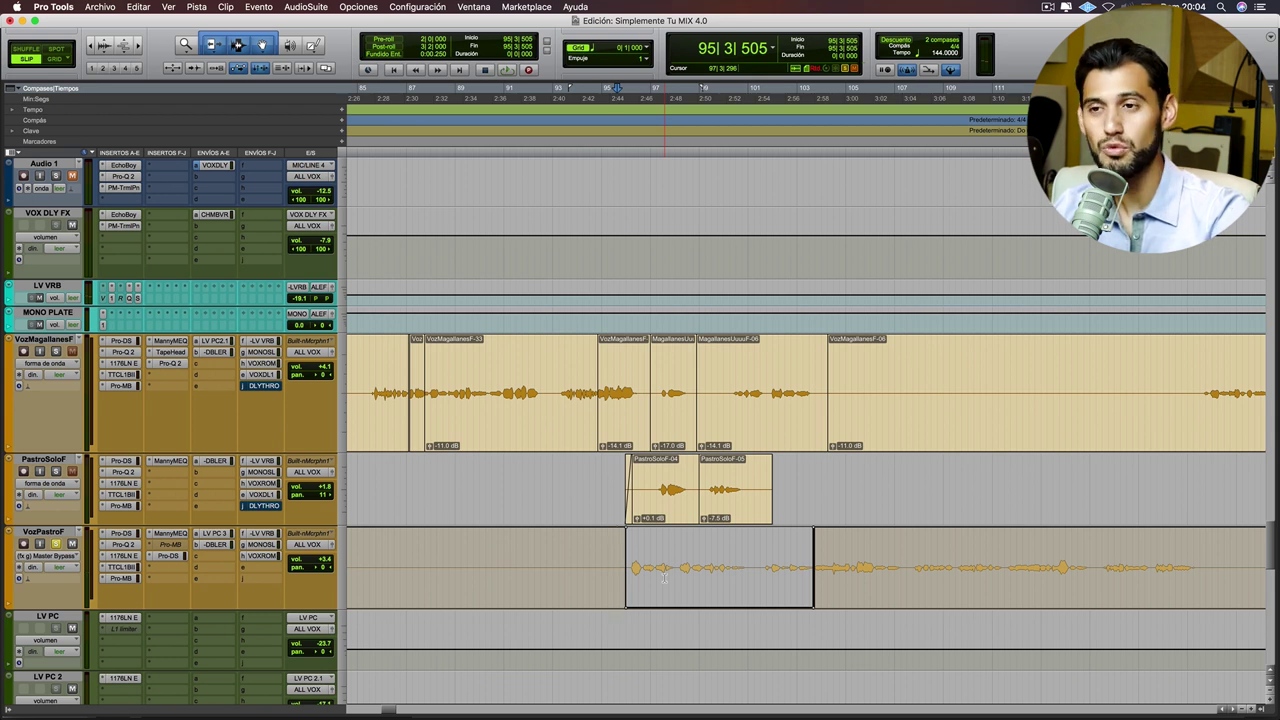
key(space)
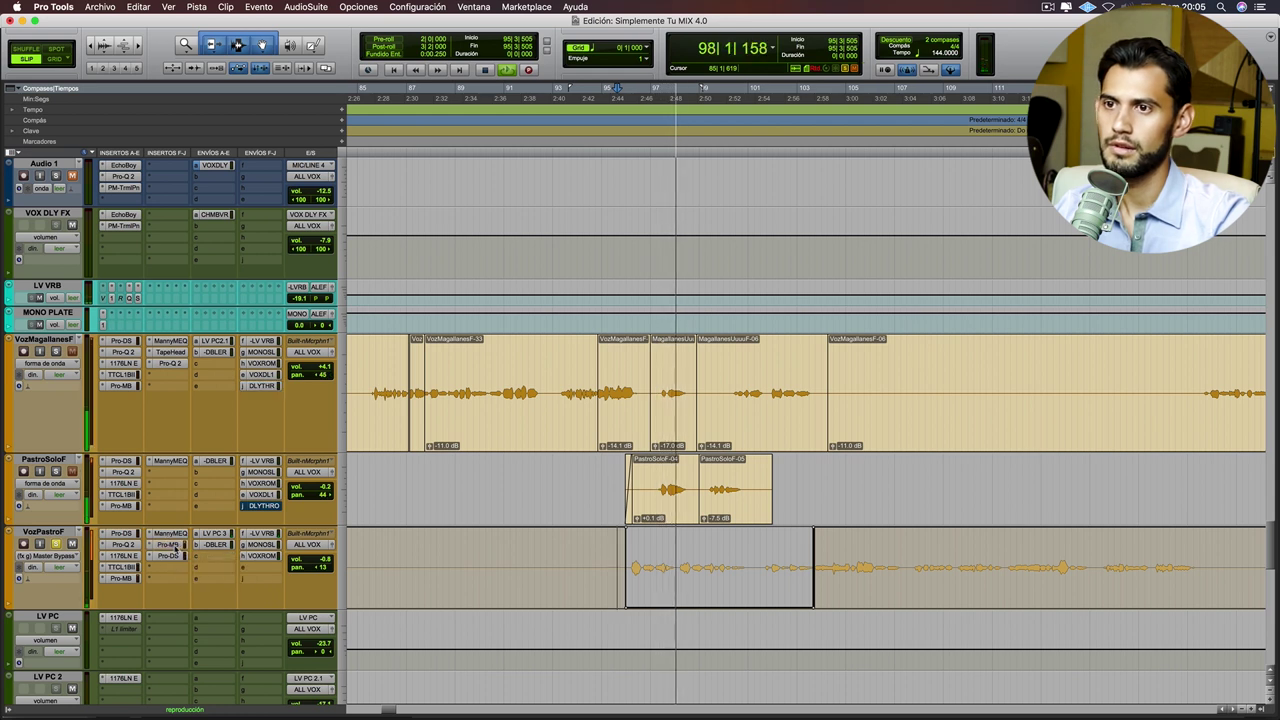
key(space)
key(space)
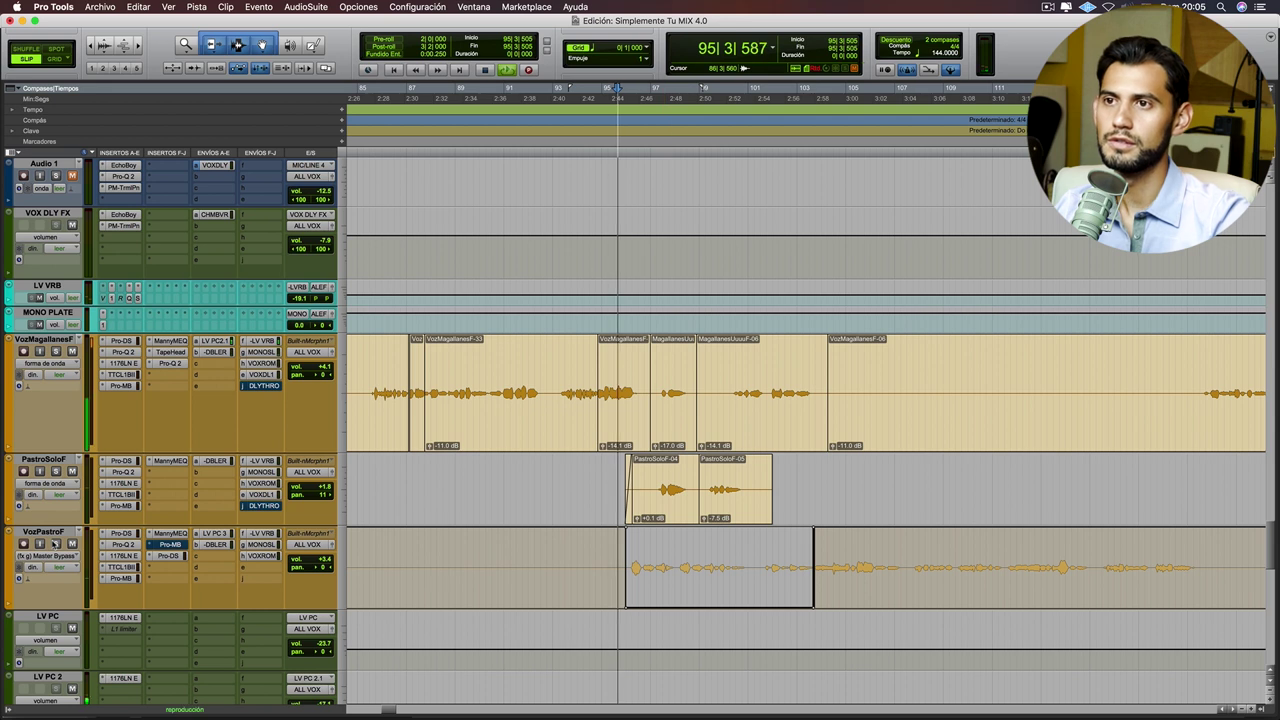